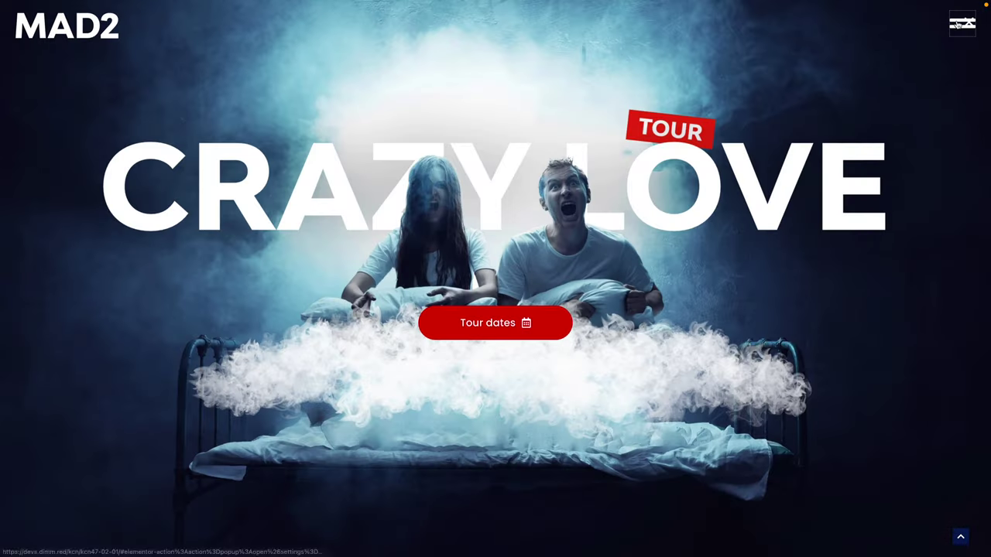
Preview opening and closing the Crazy Love page's popup menu at desktop, iPad Air and iPhone XR sizes.
click(961, 25)
click(968, 23)
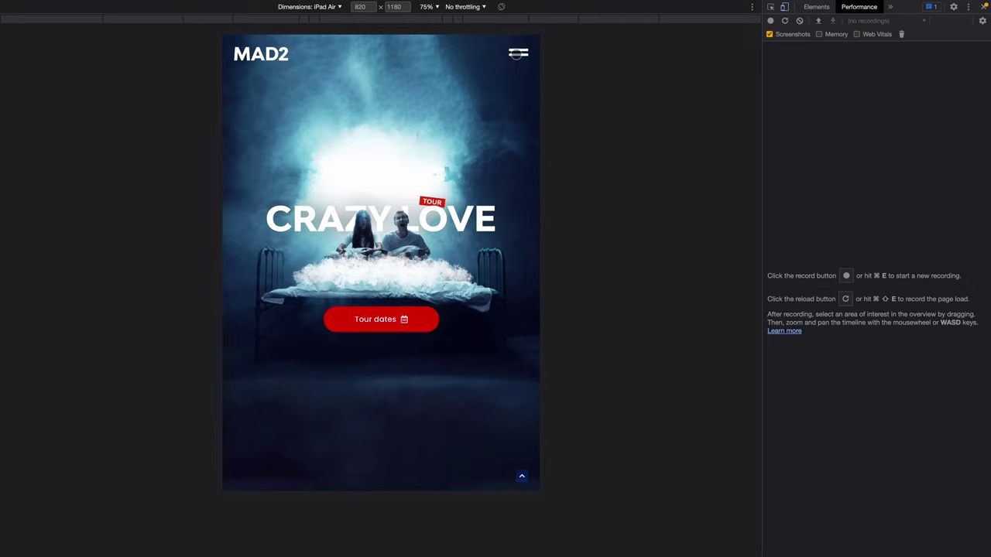
click(520, 46)
click(523, 44)
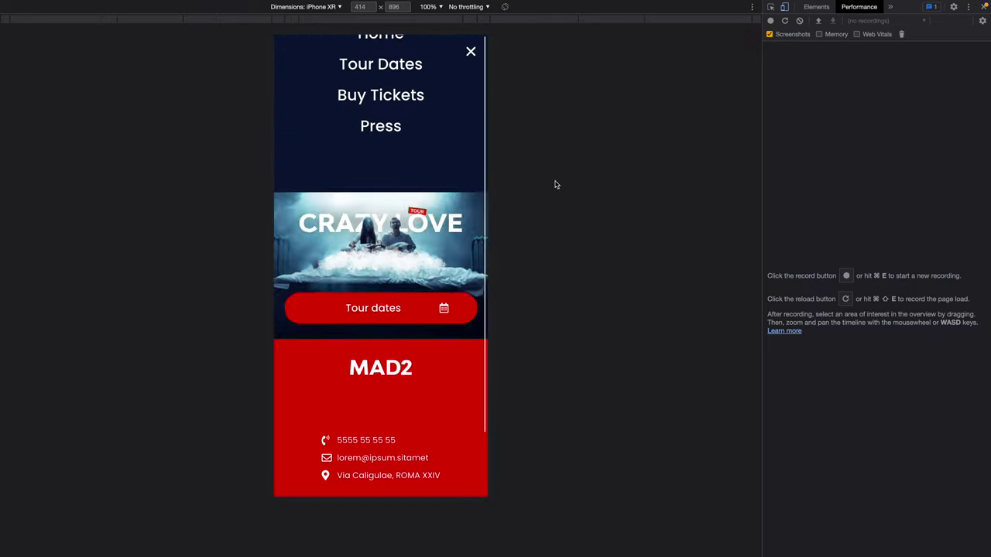
click(467, 51)
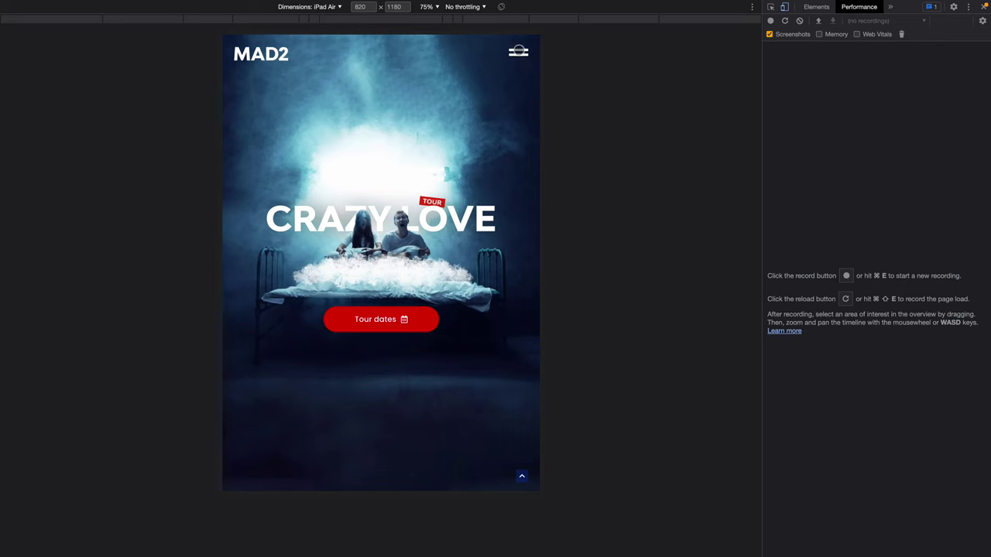
click(518, 52)
click(521, 48)
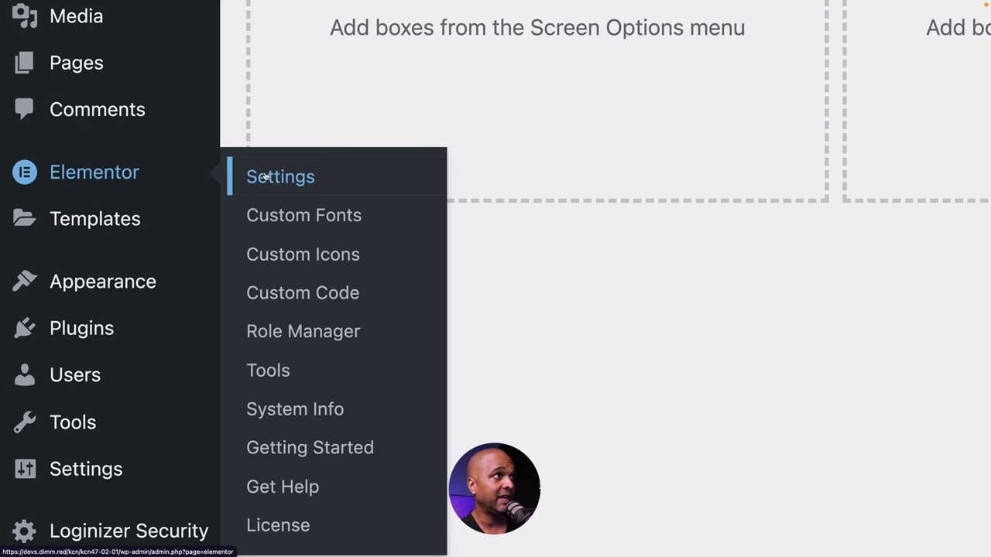
Review the Flexbox Container experiment in Elementor's settings and save the experiment settings.
click(265, 177)
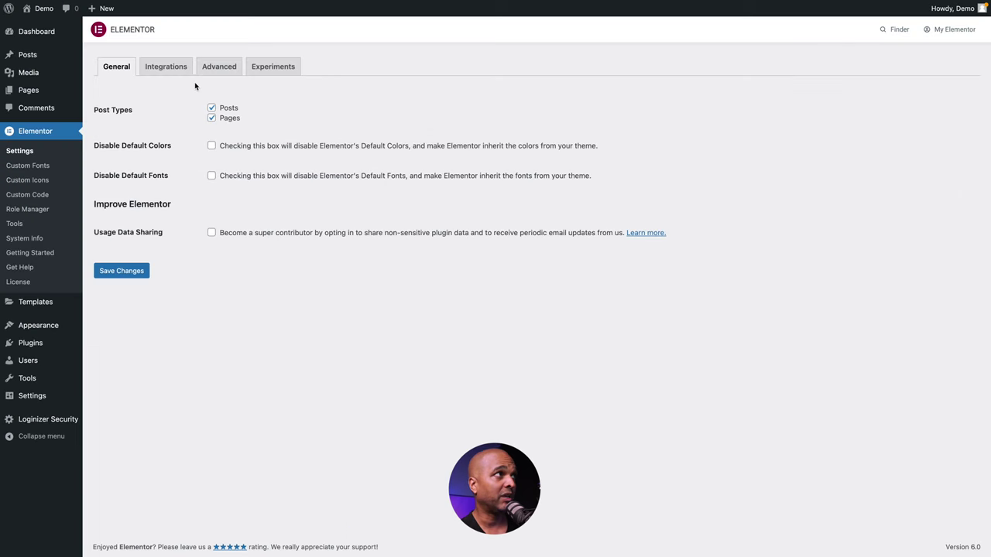
click(272, 67)
scroll(176, 306, down, 3)
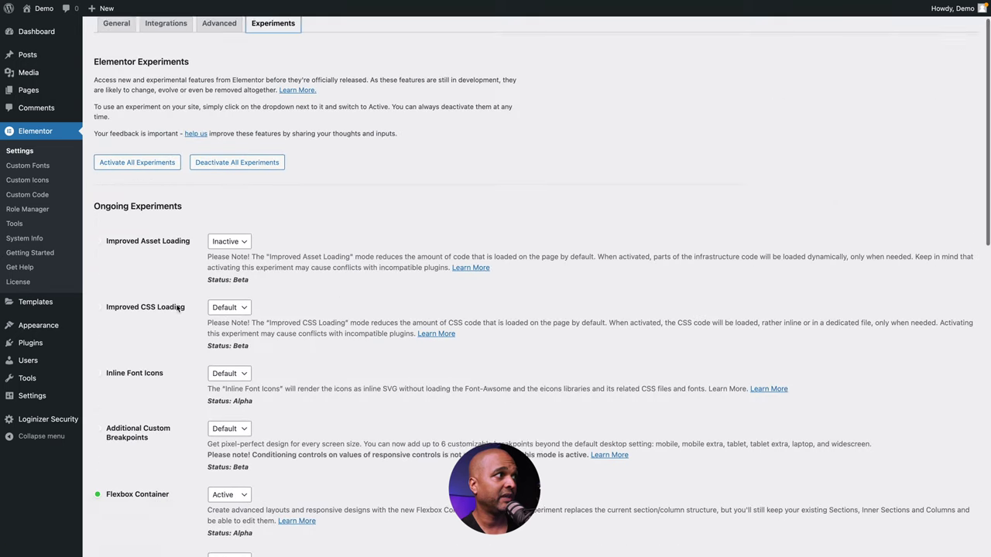
scroll(176, 307, down, 1)
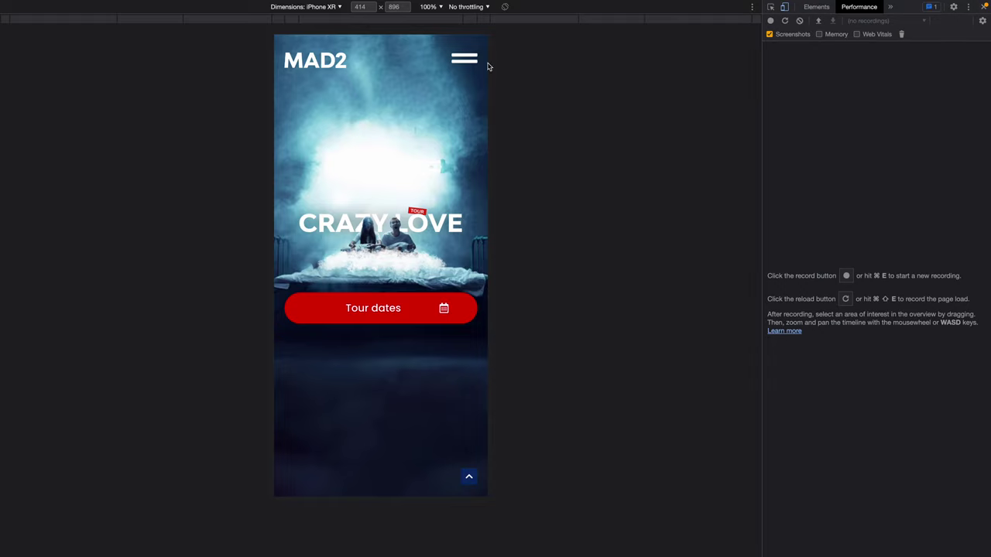
click(472, 54)
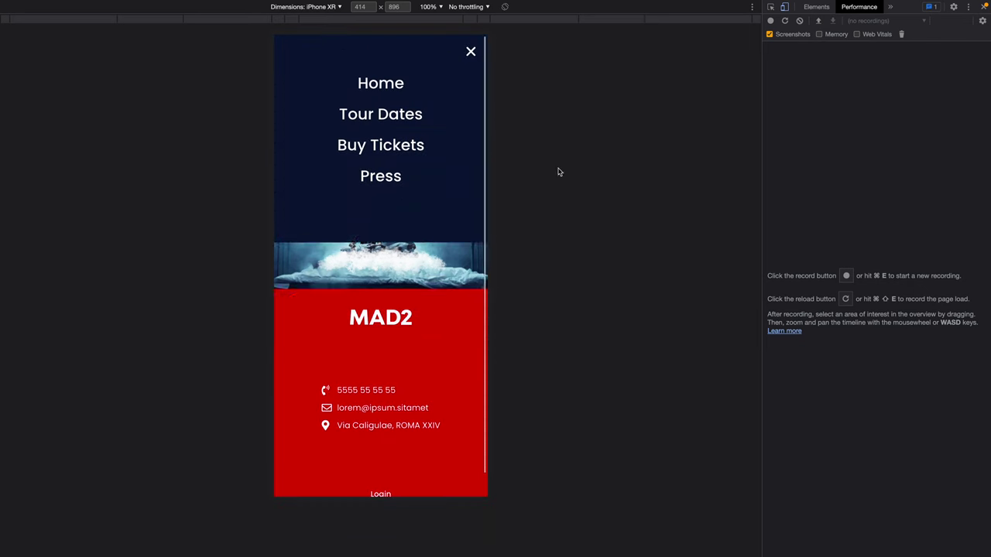
click(471, 51)
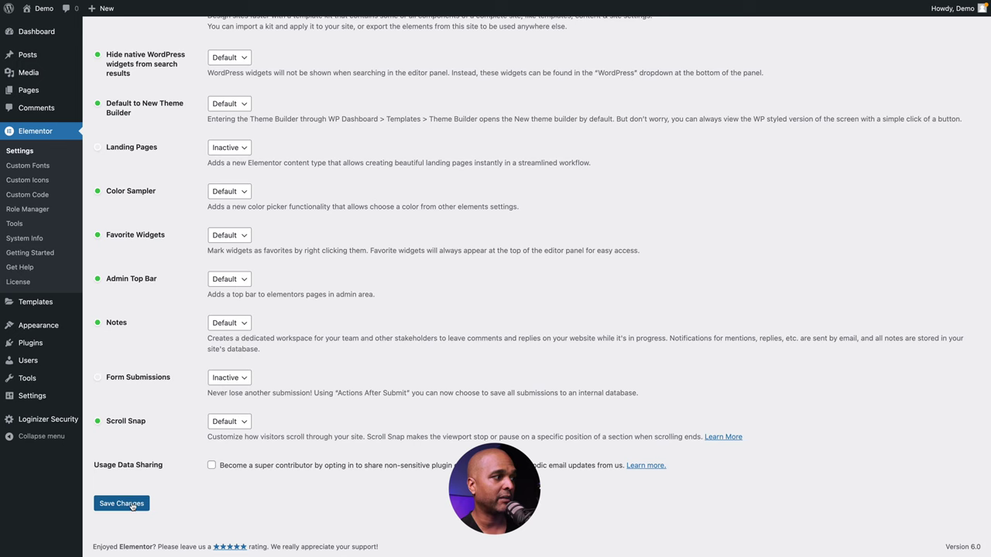
click(133, 504)
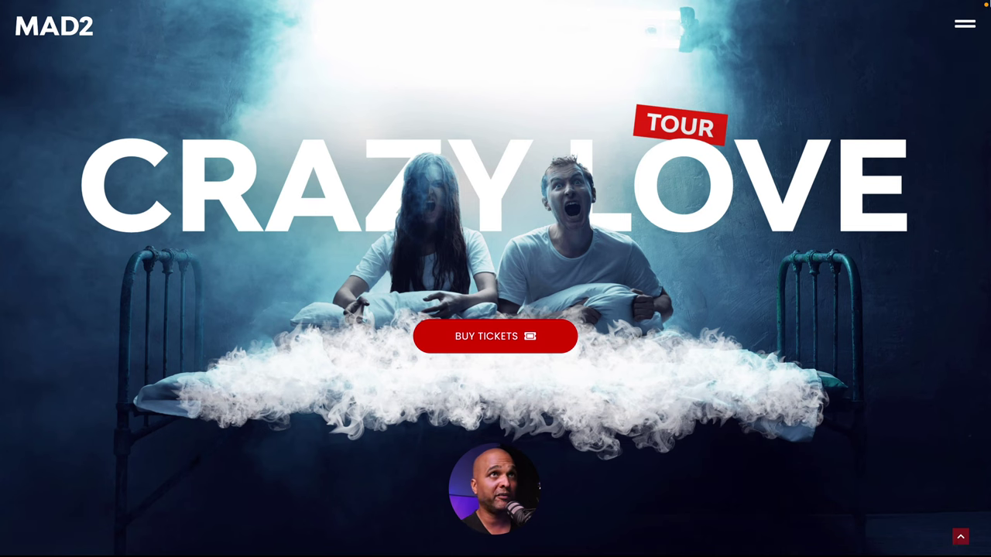
Examine the split-screen popup menu on both desktop versions of the Crazy Love page by opening and closing it.
click(965, 24)
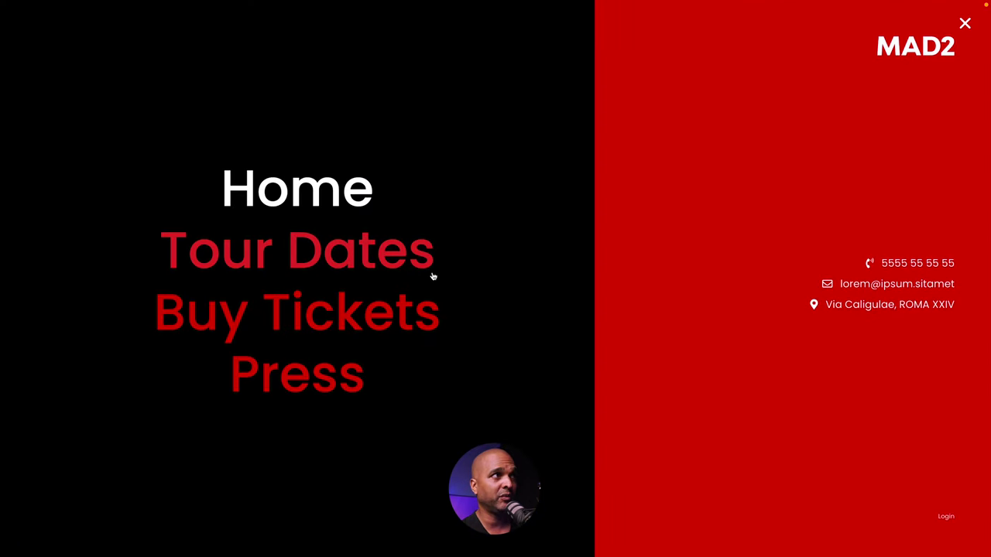
click(965, 25)
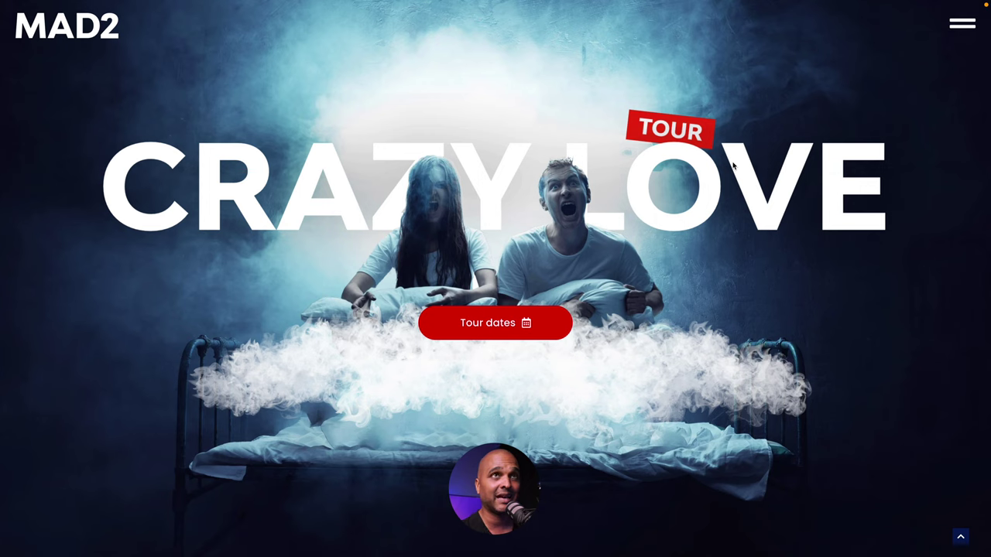
click(960, 29)
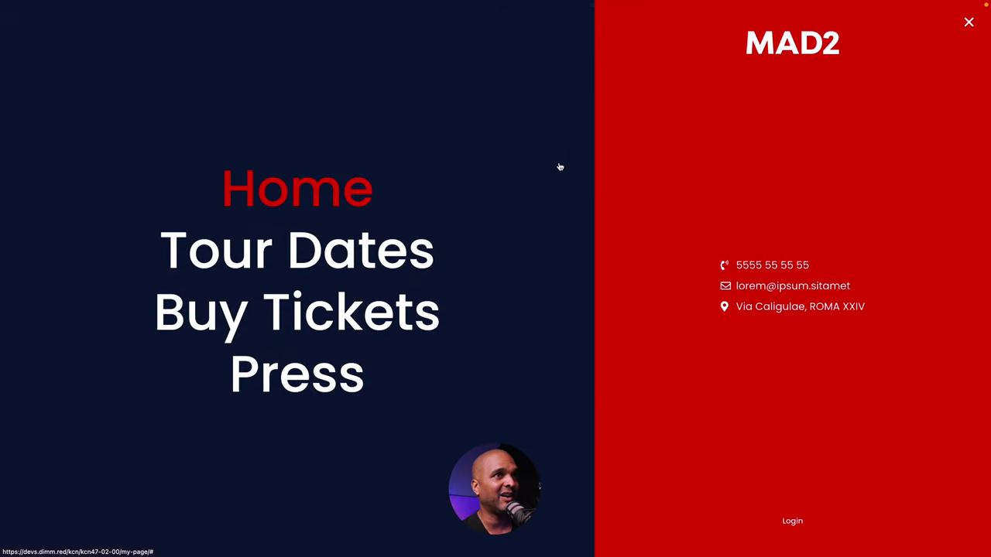
click(965, 29)
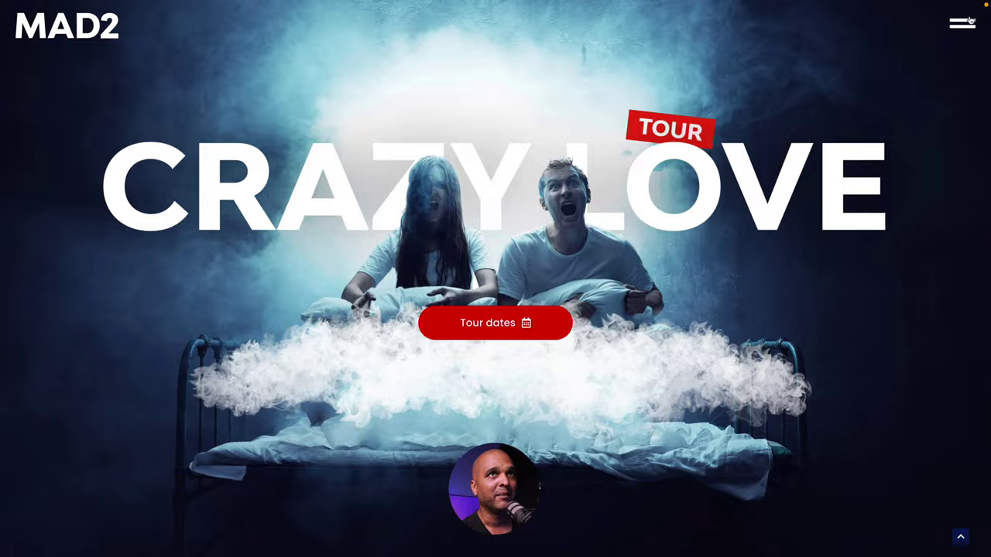
click(966, 28)
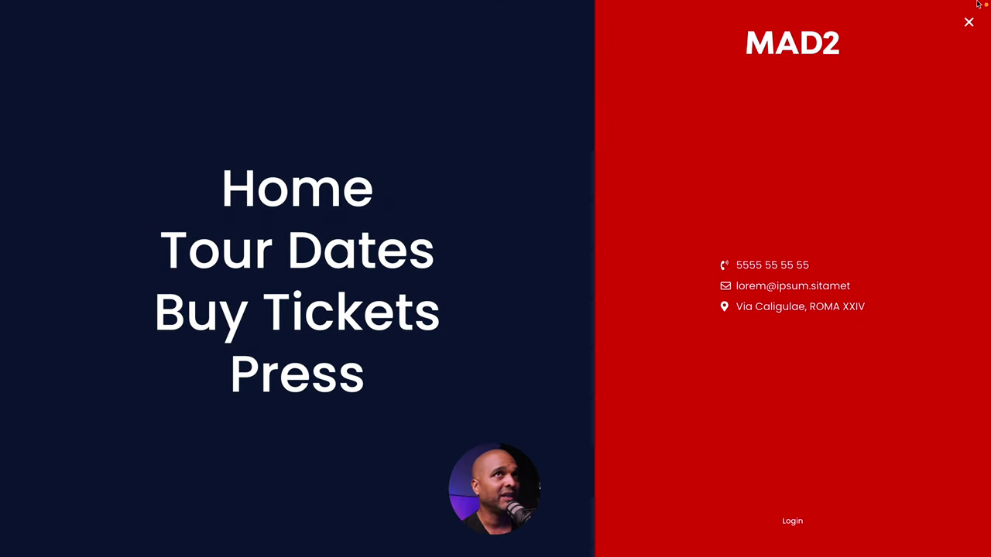
click(968, 23)
click(964, 26)
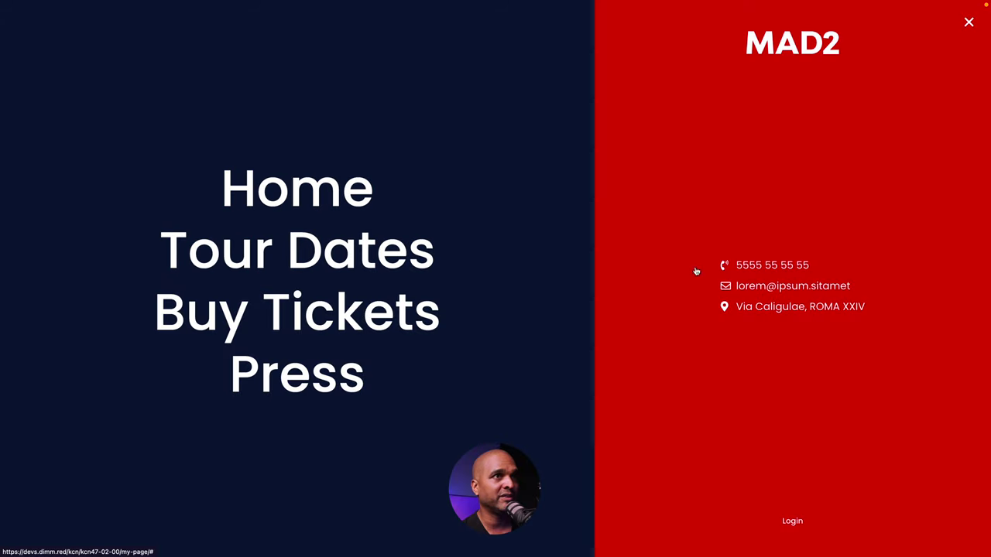
click(968, 23)
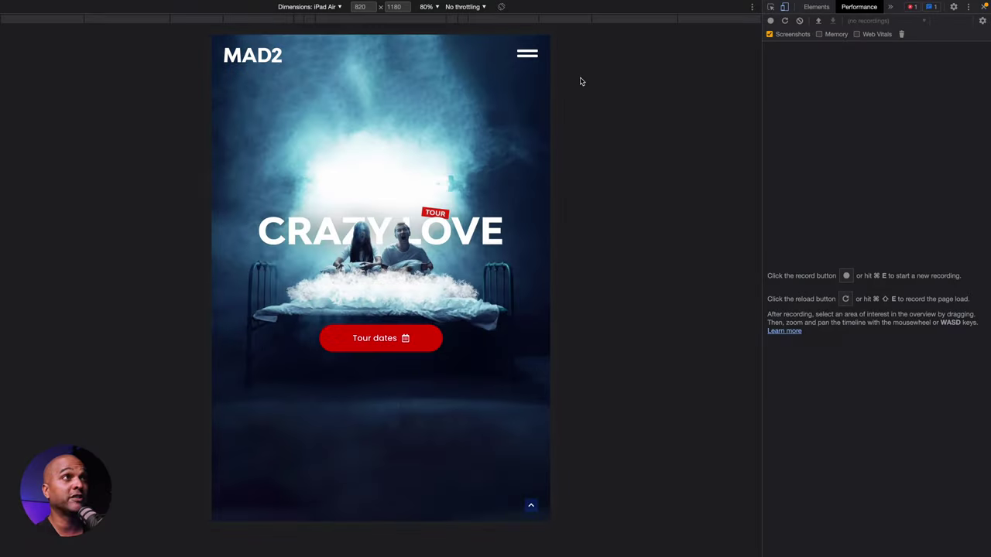
Check how the split popup menu stacks on the iPad Air and iPhone XR views, closing it each time.
click(527, 55)
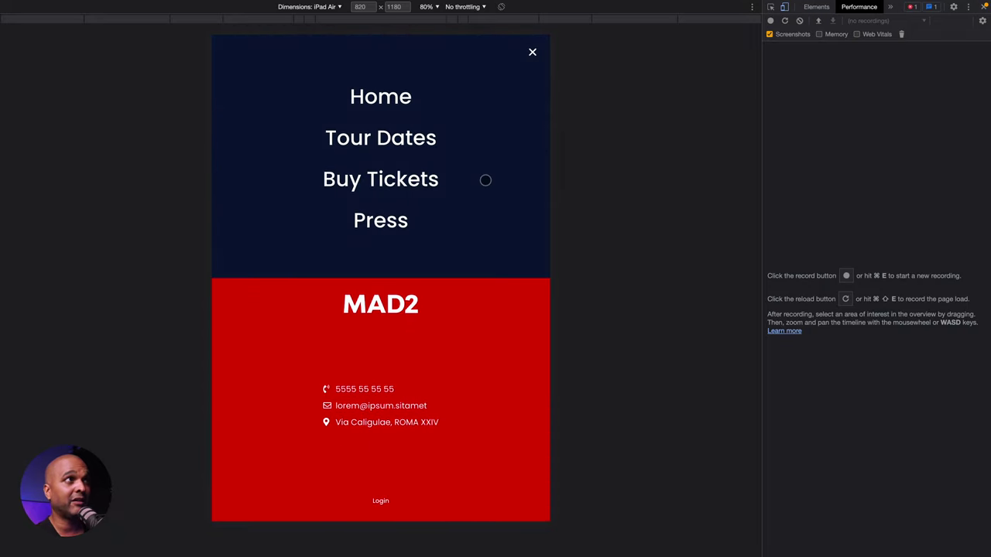
click(530, 55)
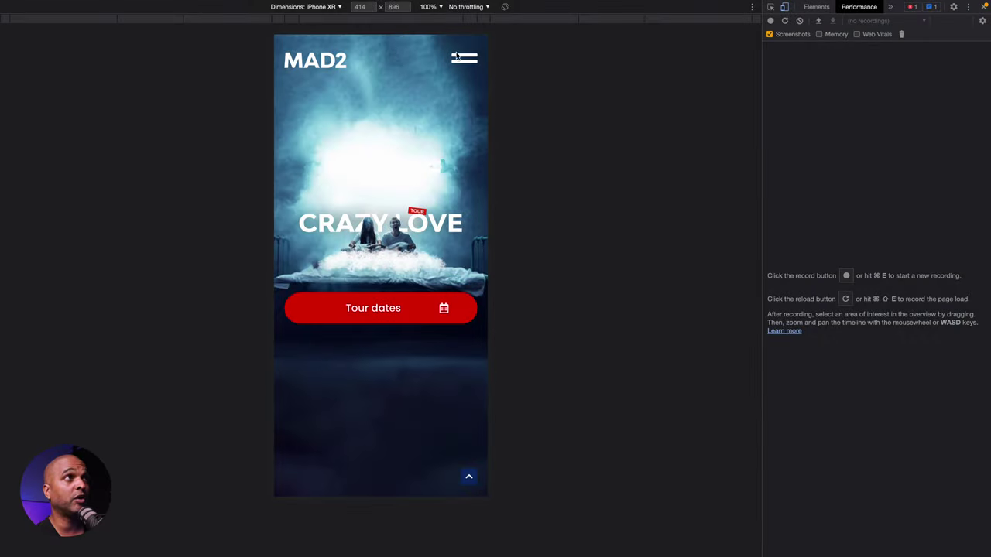
click(463, 57)
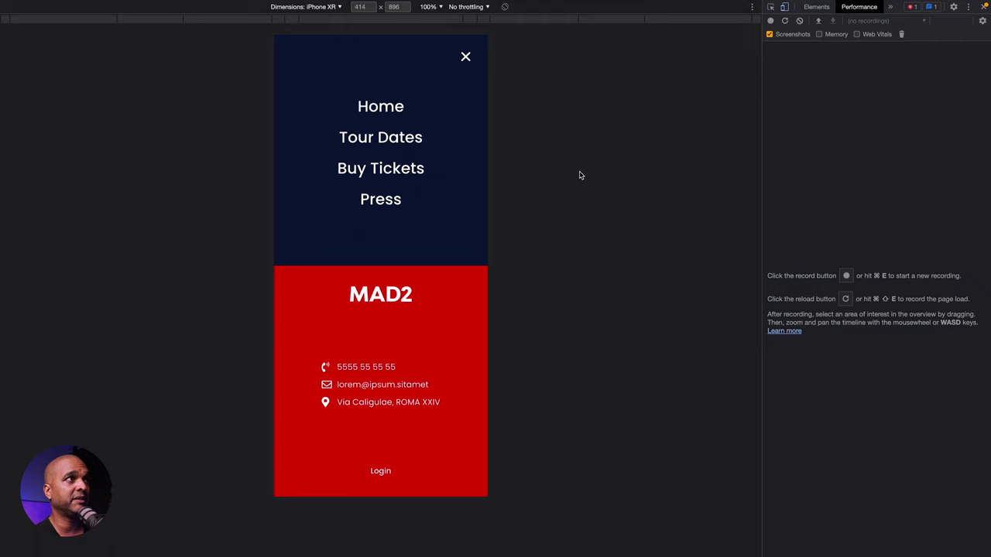
click(466, 56)
click(464, 60)
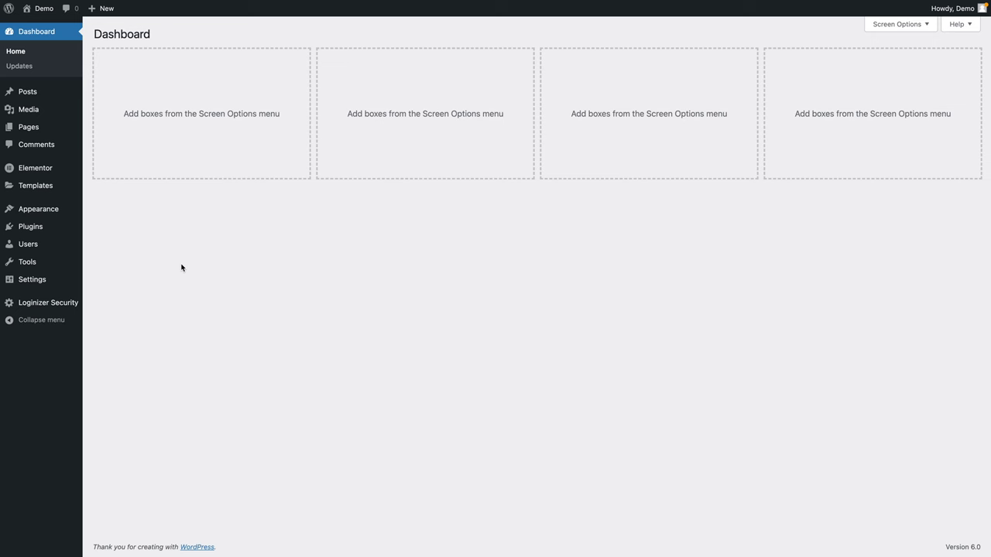
Create a new Elementor popup template named "Popup Flexbox Split".
mouse_move(26, 186)
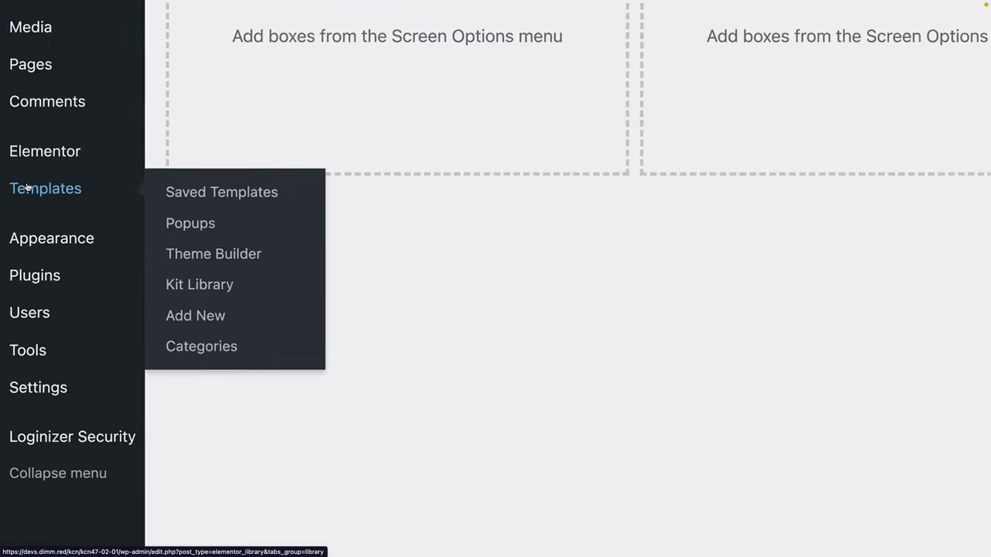
click(169, 223)
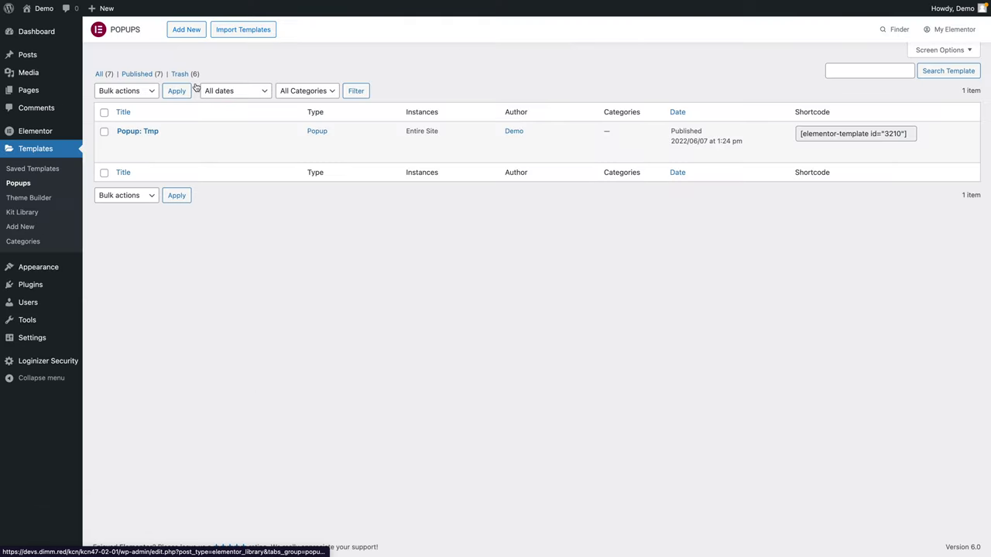
click(192, 31)
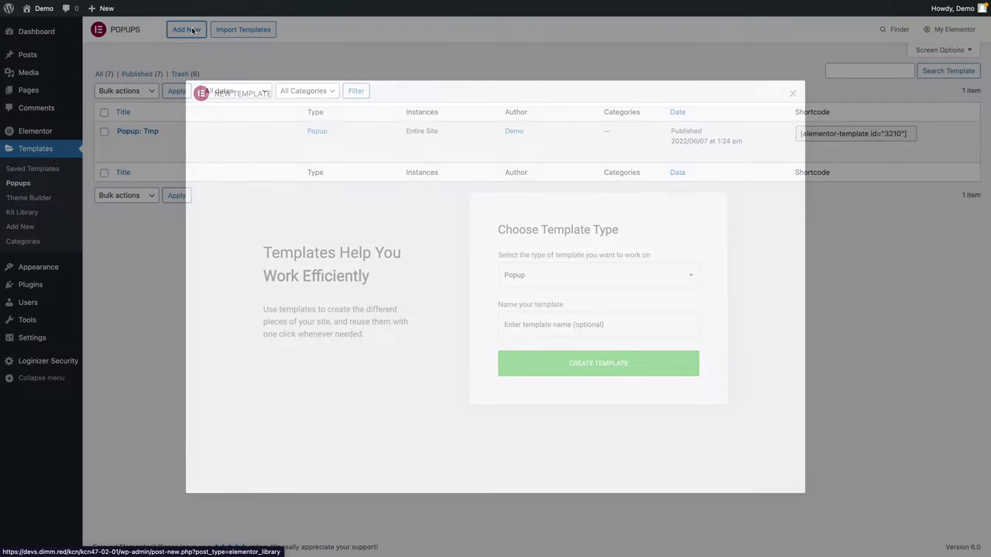
click(508, 326)
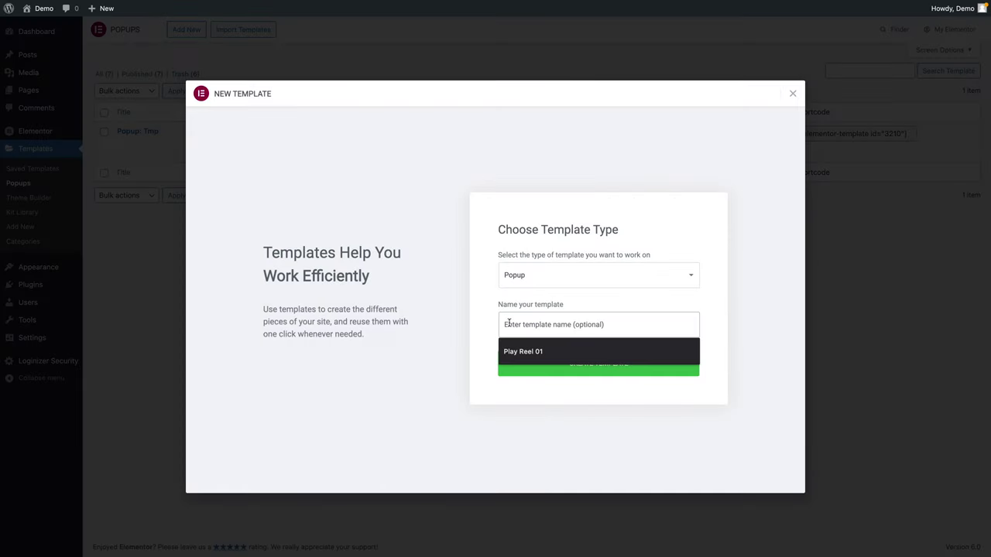
text(Popup Flexbox Split)
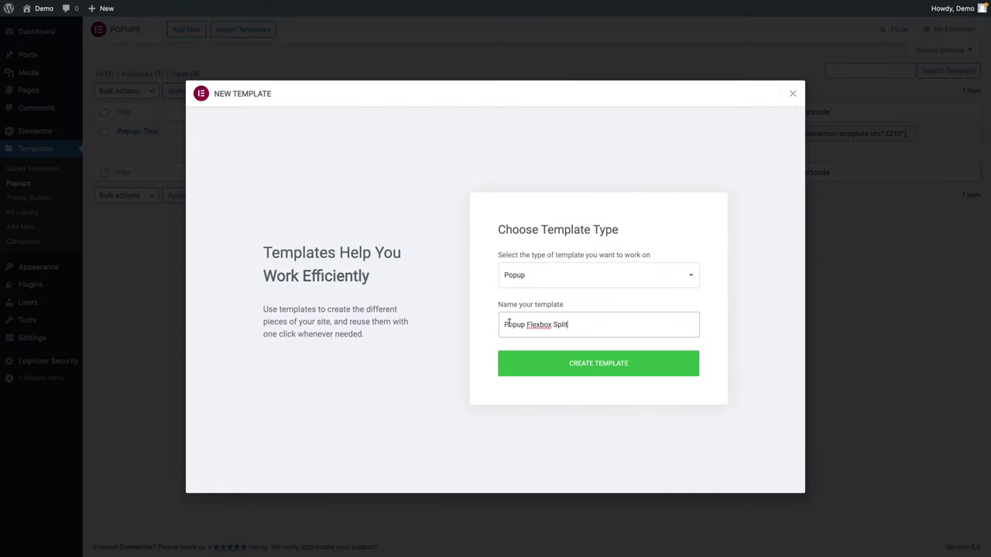
click(602, 369)
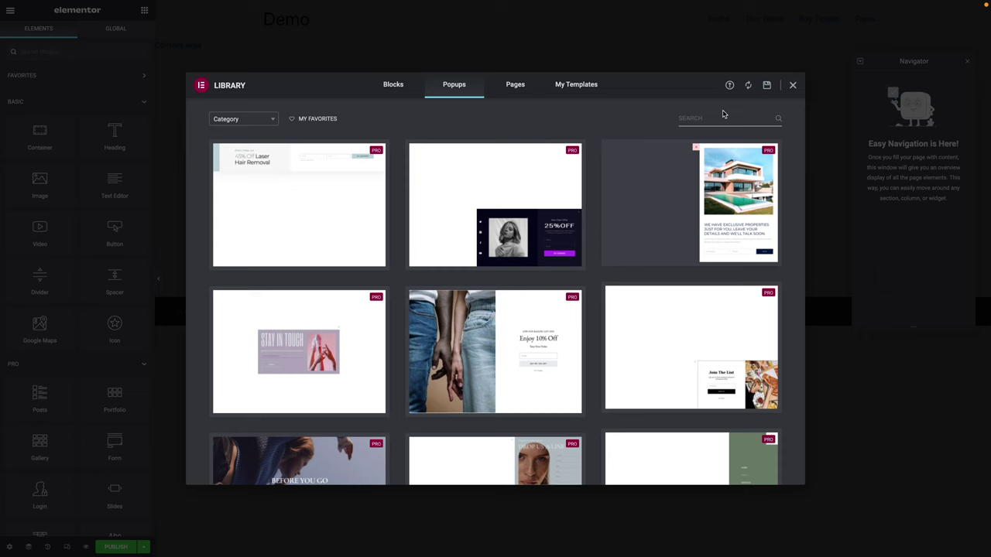
Dismiss the template library and add a container structure with two equal columns to the popup.
click(795, 86)
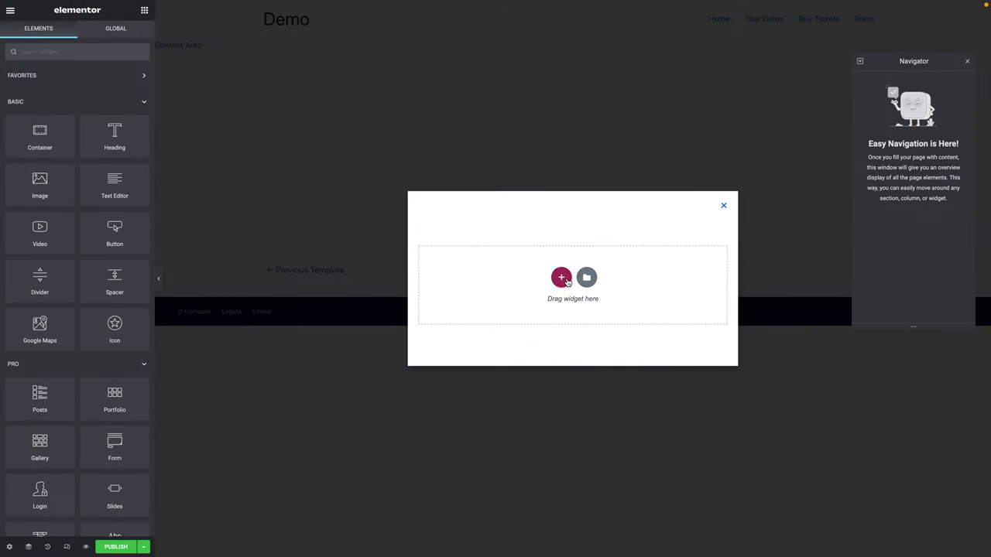
click(561, 279)
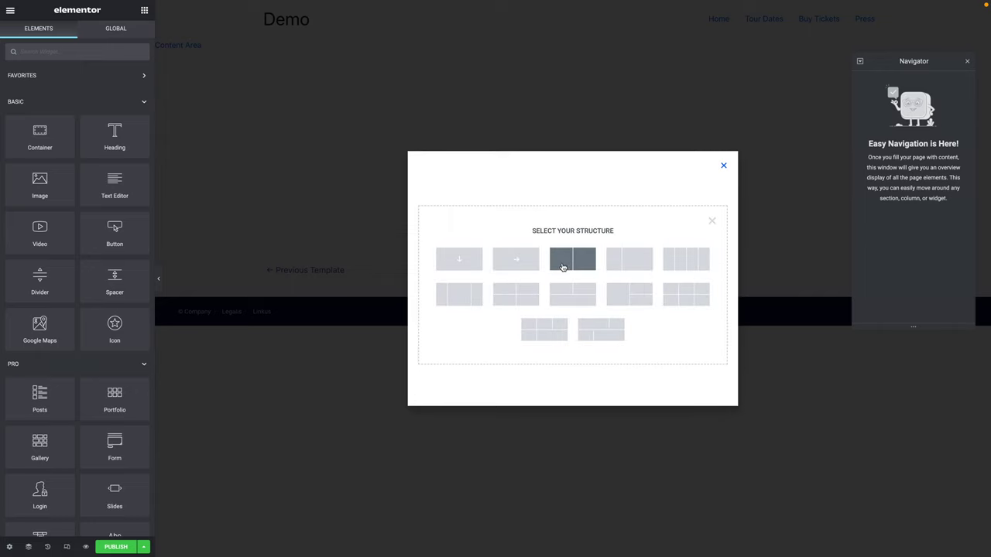
click(563, 266)
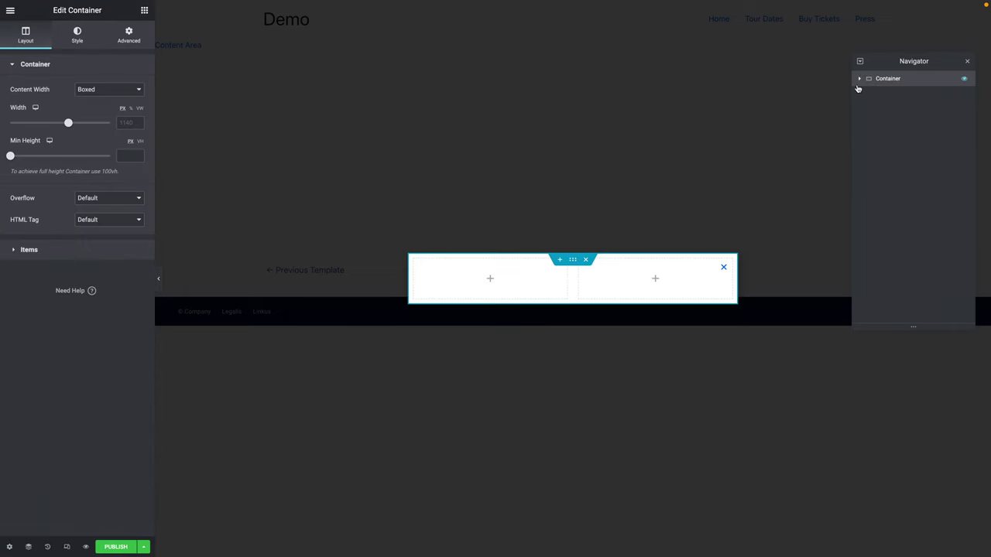
Move the Navigator closer to the popup, expand the container tree and rename the outer container as Main Container.
drag(884, 61, 820, 57)
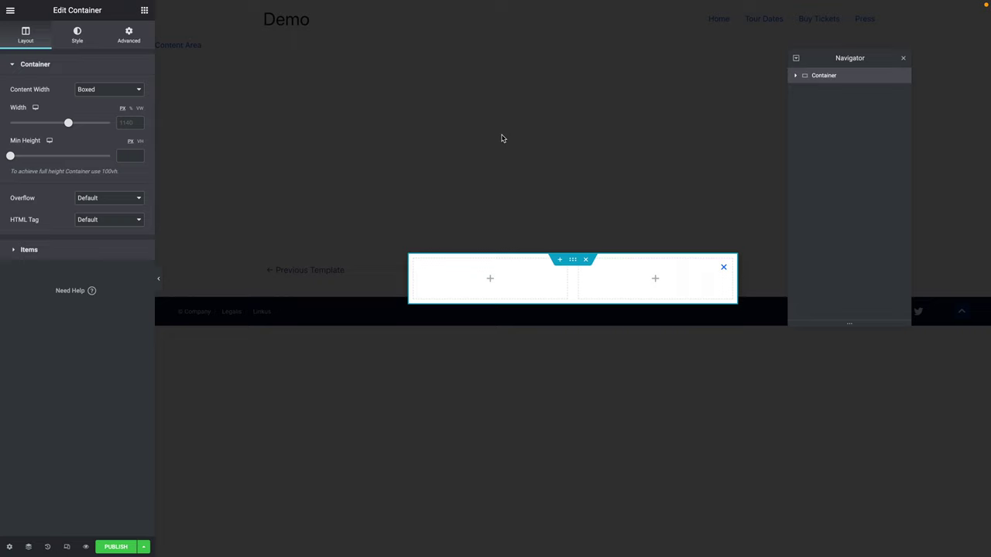
click(796, 76)
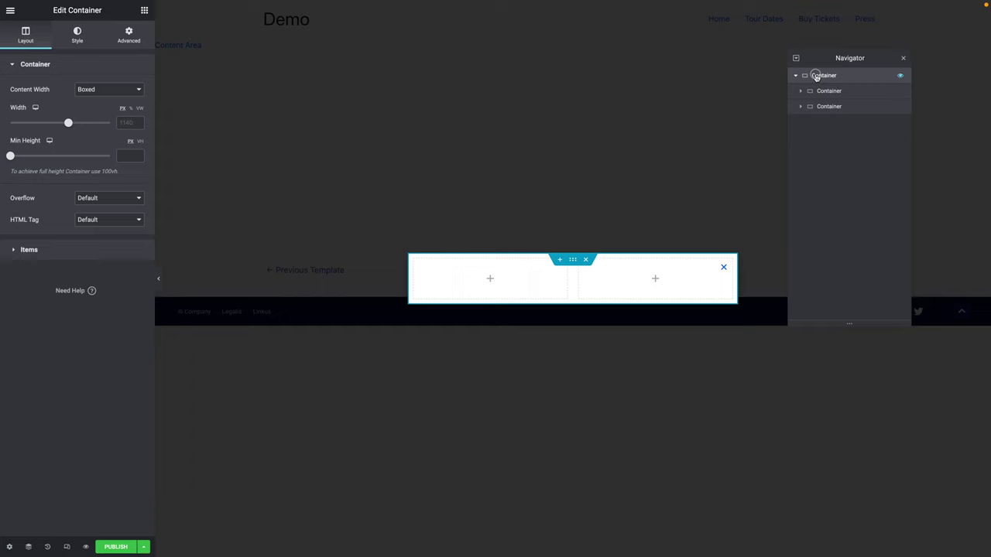
double_click(816, 75)
click(816, 75)
text(Main)
key(Return)
Rename the two inner containers as Container 1 and Container 2.
double_click(824, 91)
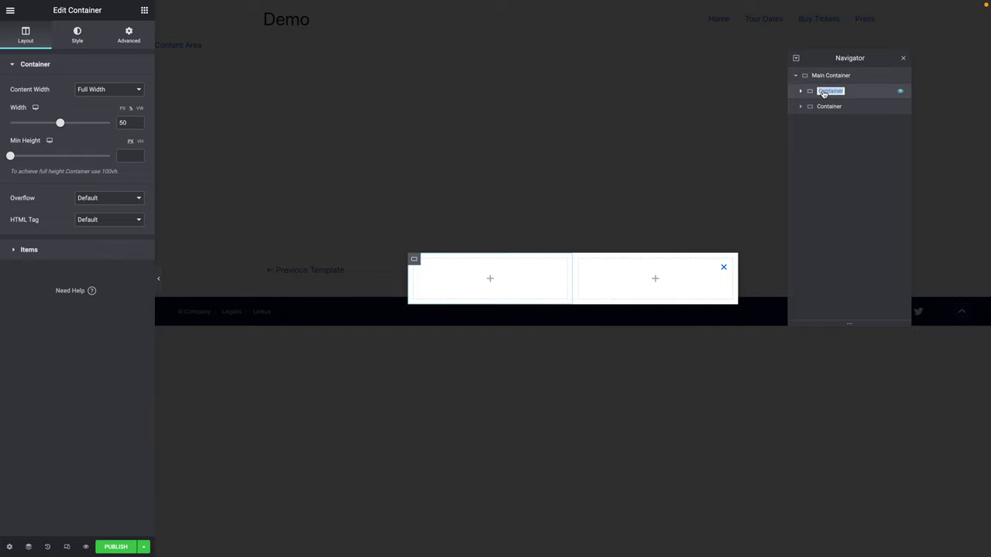
click(824, 93)
text(1)
key(Return)
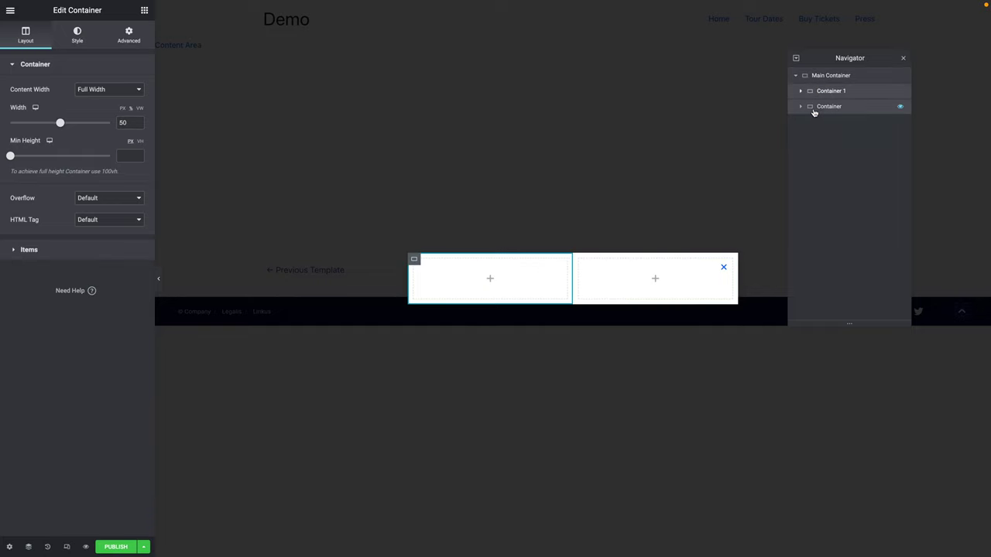
double_click(823, 108)
text(2)
key(Return)
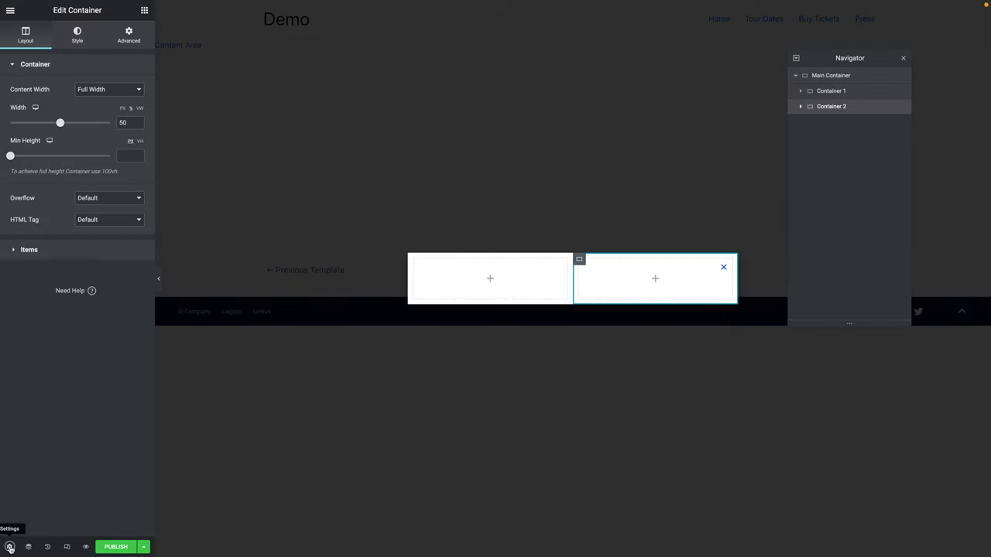
In the popup settings, set the popup width to 100 VW and hide the overlay.
click(9, 547)
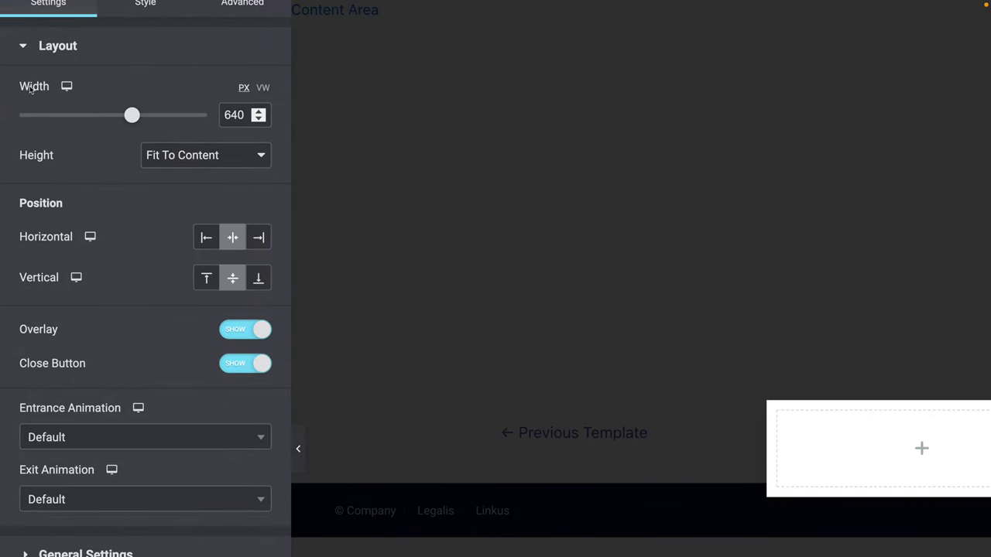
click(263, 87)
double_click(229, 116)
text(100)
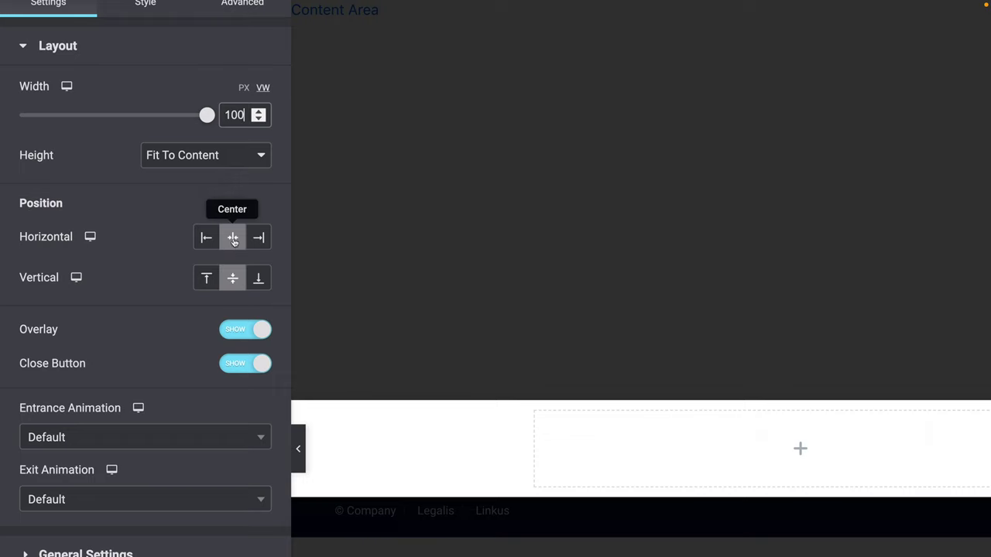
click(236, 332)
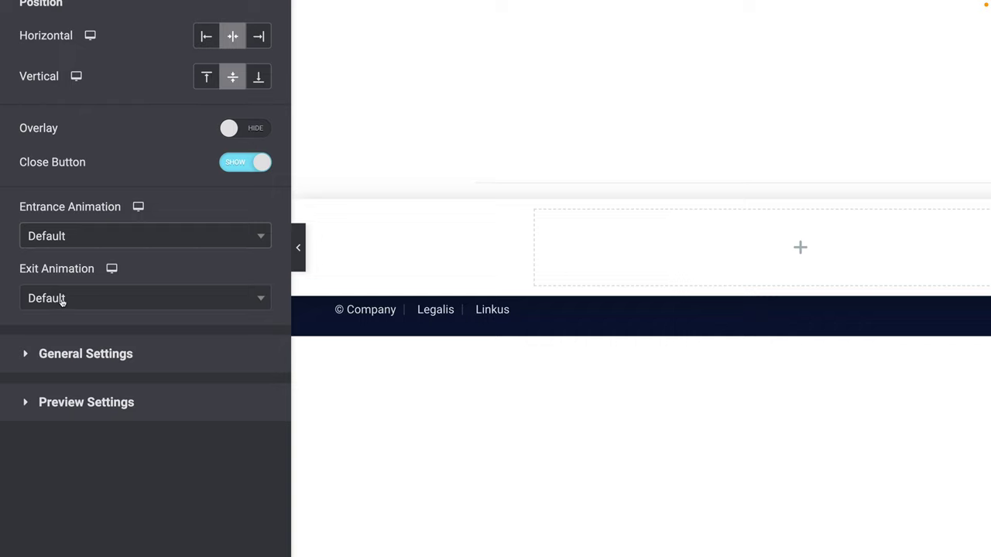
Set the popup's exit animation to Slide Out Up with an animation duration of 0.3 seconds.
click(61, 301)
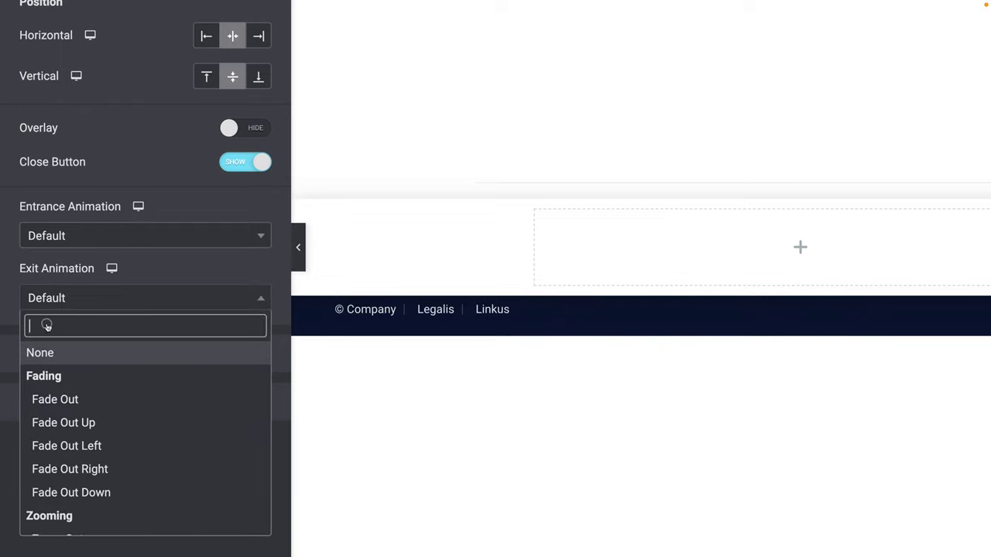
text(slide)
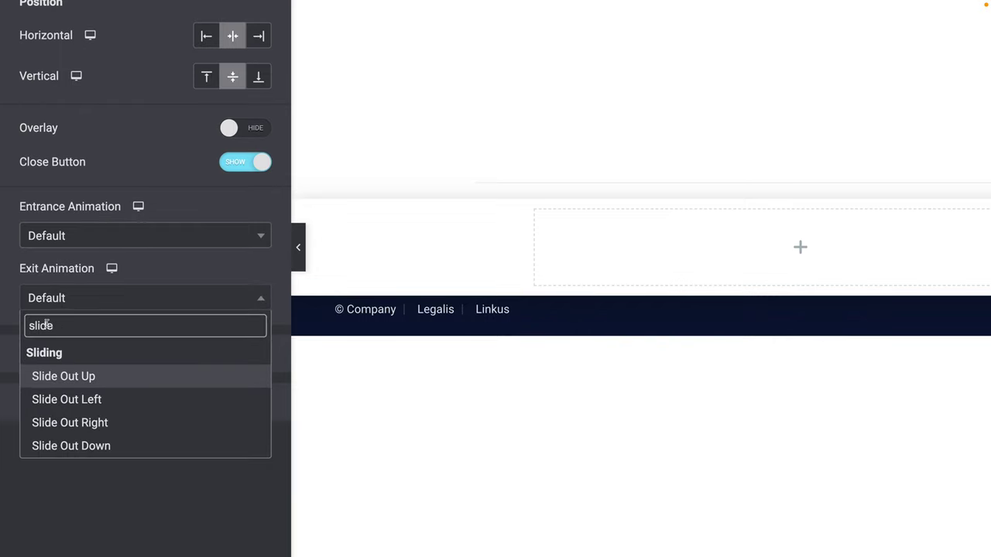
click(54, 375)
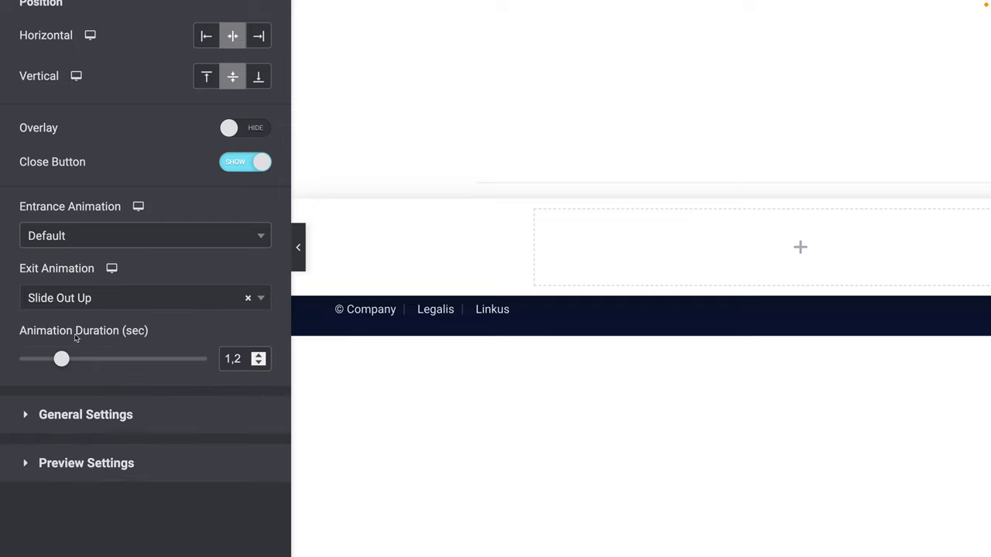
double_click(232, 359)
text(0)
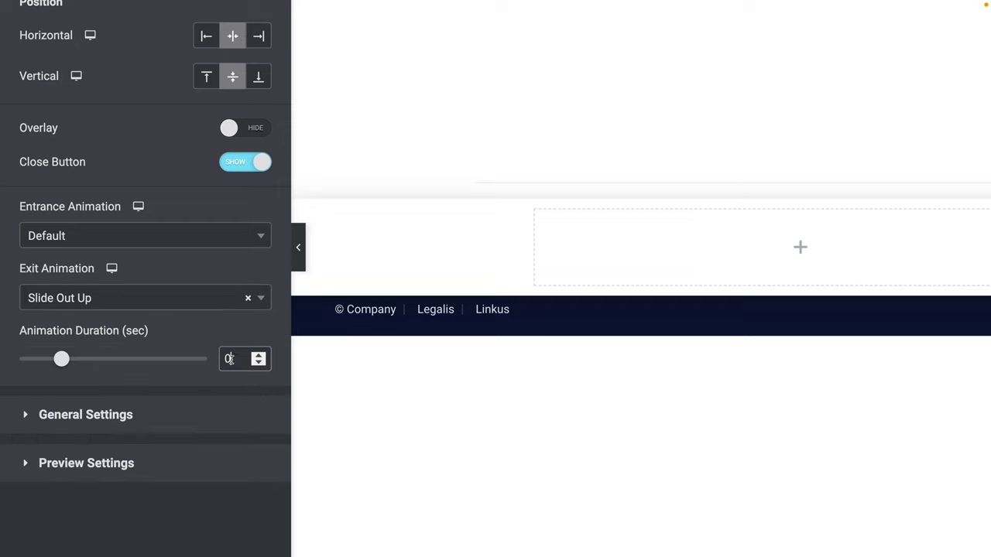
text(.3)
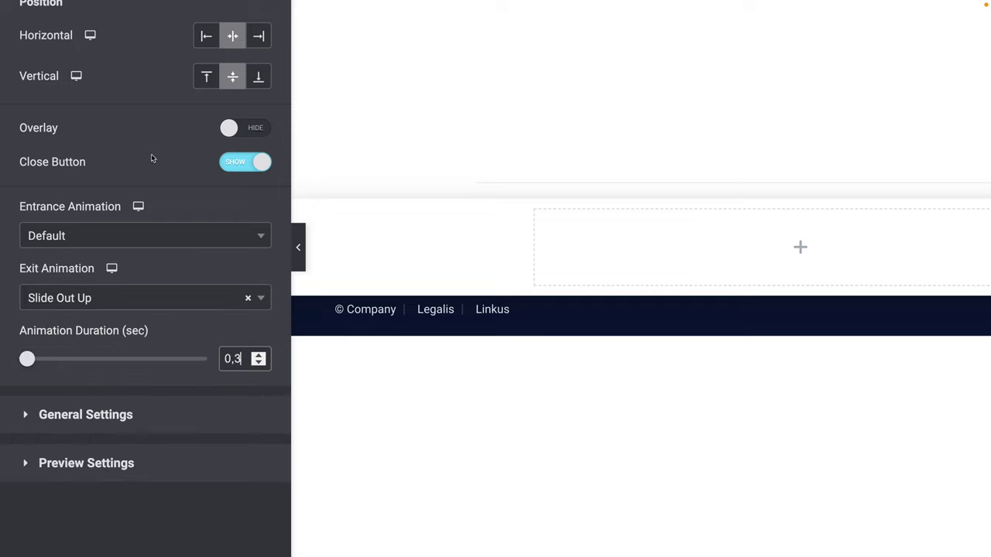
Give the popup a classic background with the fully transparent color #02010100.
click(130, 79)
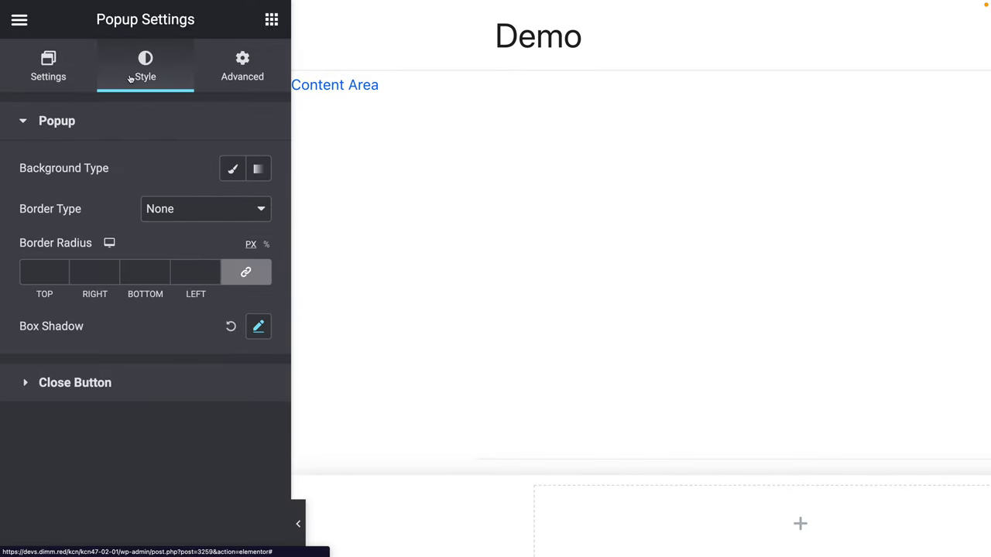
click(231, 178)
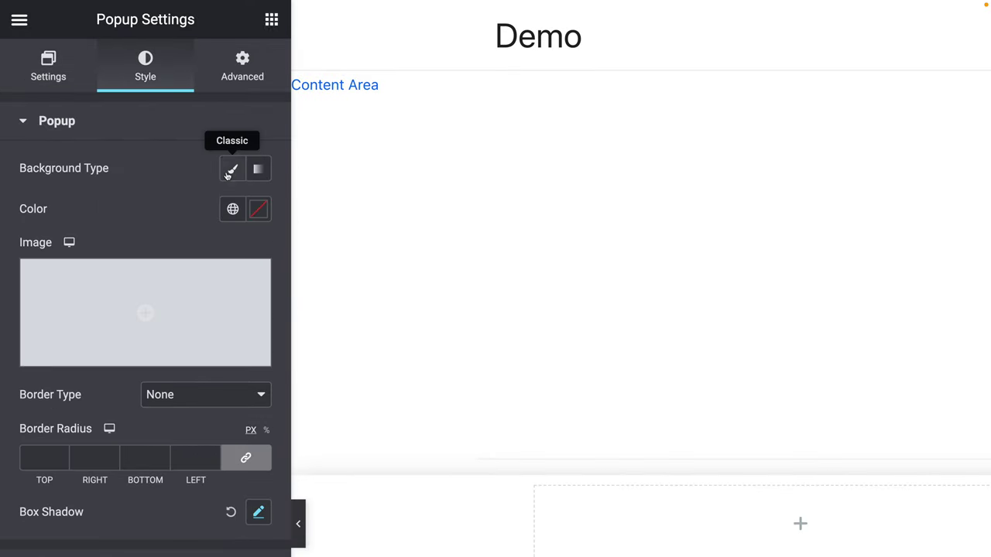
click(259, 214)
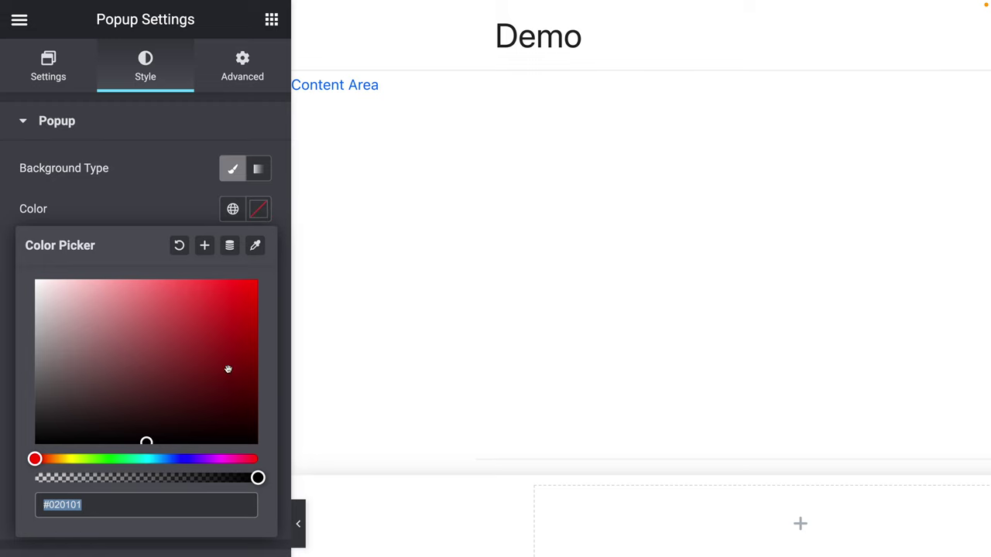
drag(258, 477, 23, 484)
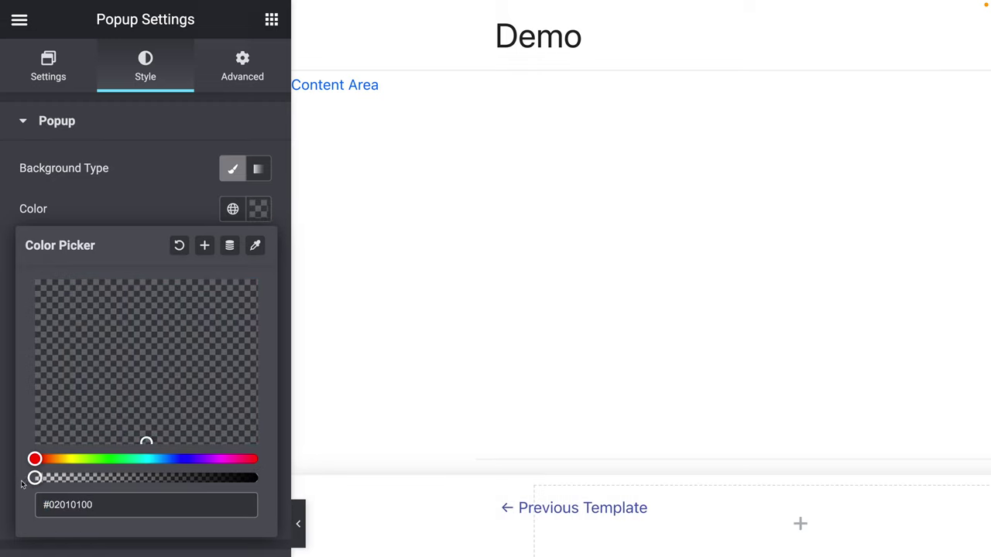
click(117, 215)
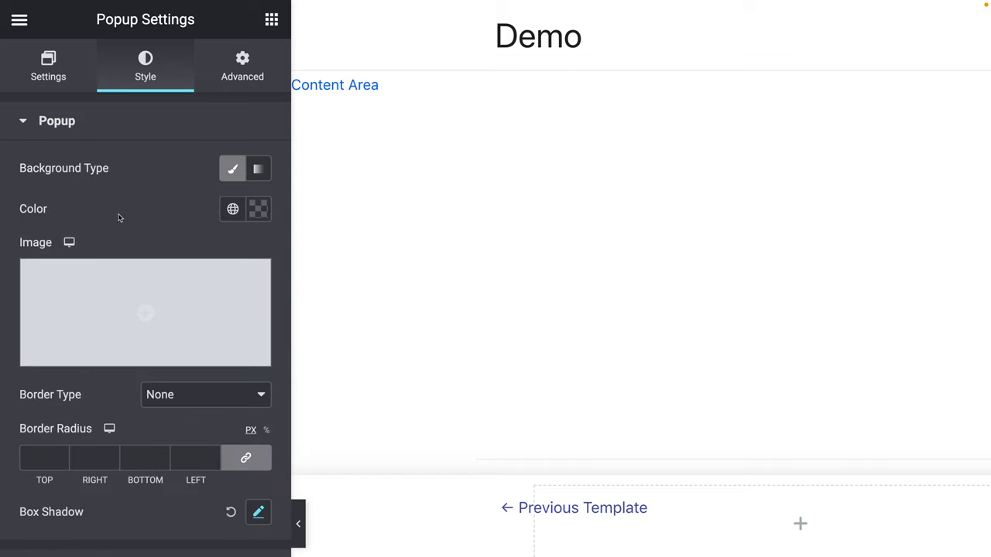
Set the close button's vertical position to 30 px for desktop in the popup styling.
click(31, 124)
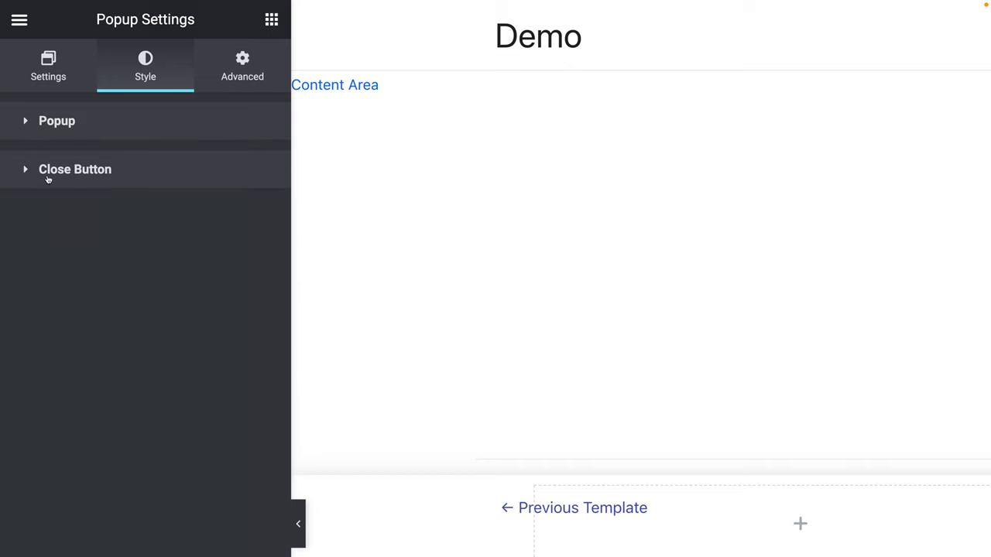
click(37, 172)
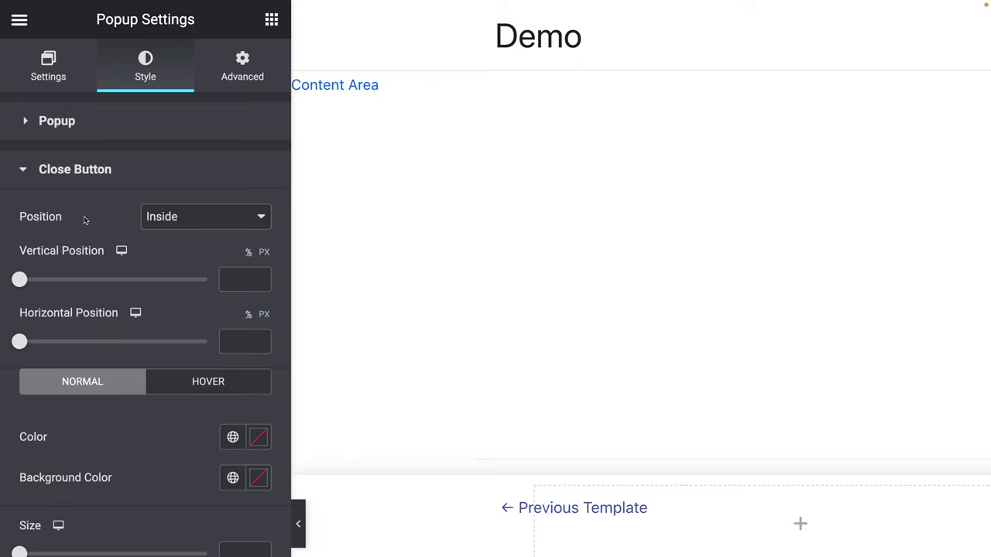
click(264, 252)
click(232, 284)
text(30)
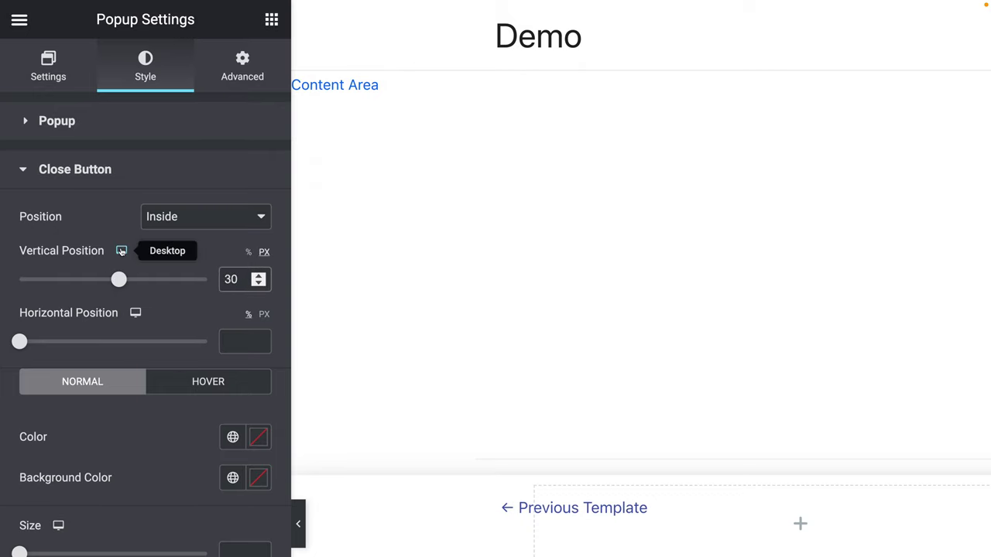
Set the close button's vertical position to 20 px for mobile and return to the desktop view.
mouse_move(121, 252)
click(121, 273)
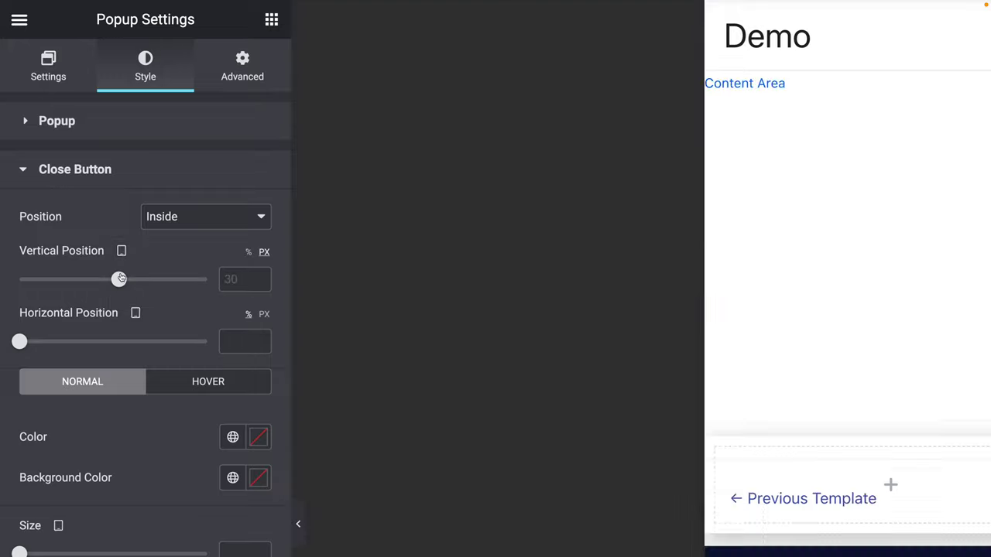
mouse_move(122, 251)
click(121, 273)
click(230, 279)
text(20)
mouse_move(121, 251)
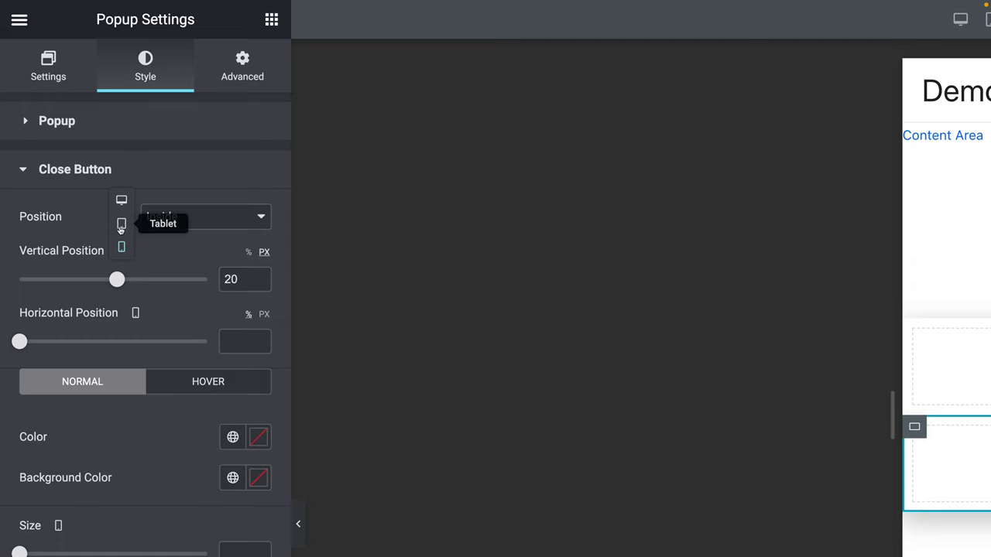
click(120, 199)
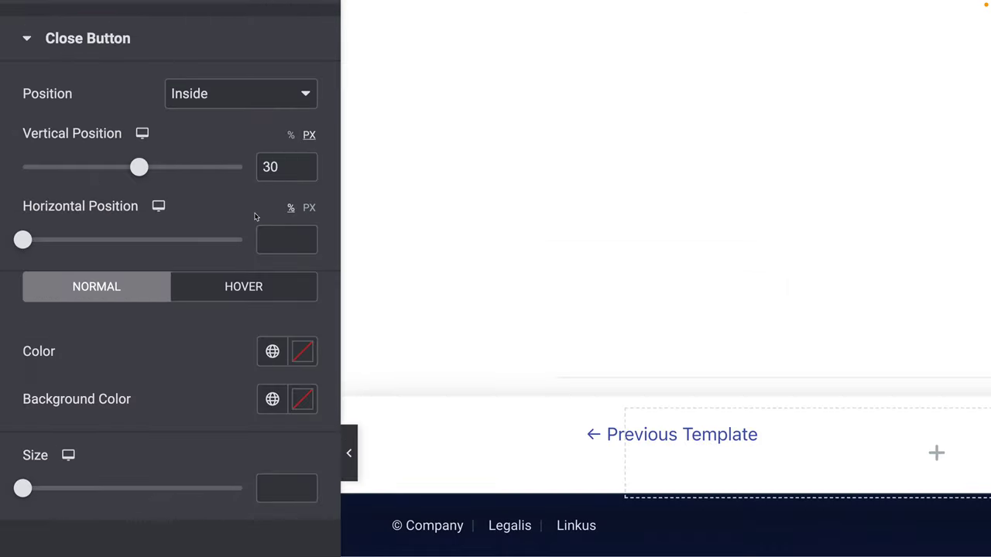
Set the close button's horizontal position to 30 px for desktop.
click(309, 207)
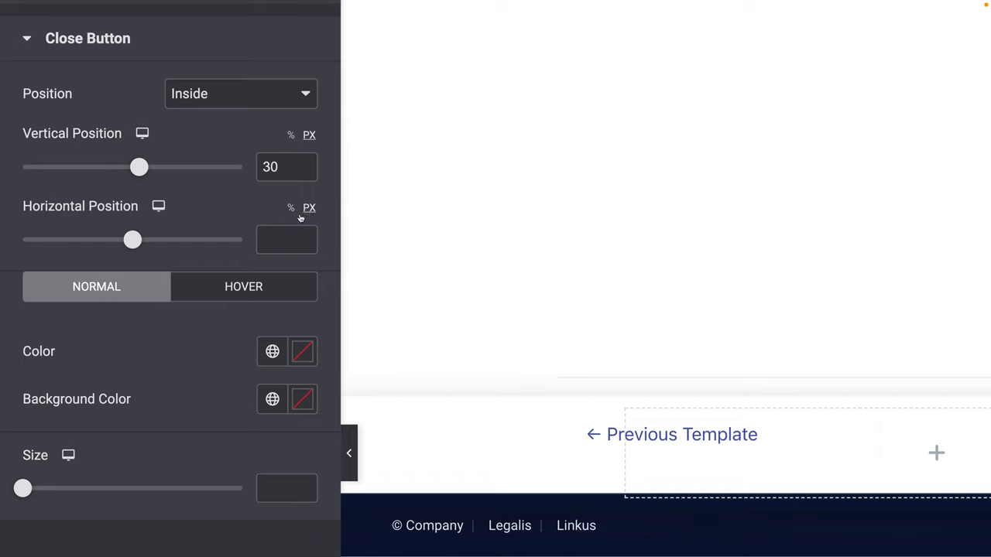
click(281, 234)
text(30)
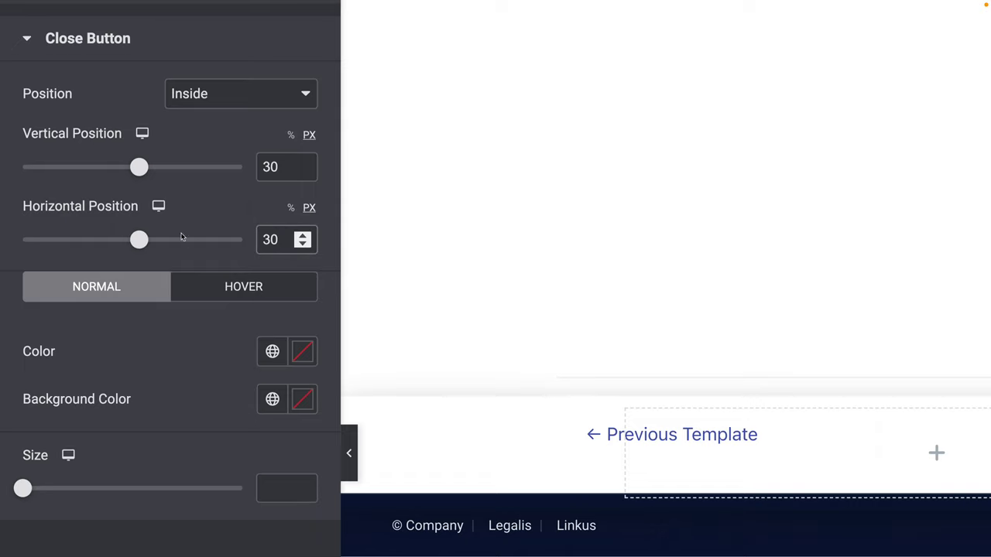
Set the close button's horizontal position to 20 px for mobile and return to the desktop view.
mouse_move(158, 206)
click(158, 260)
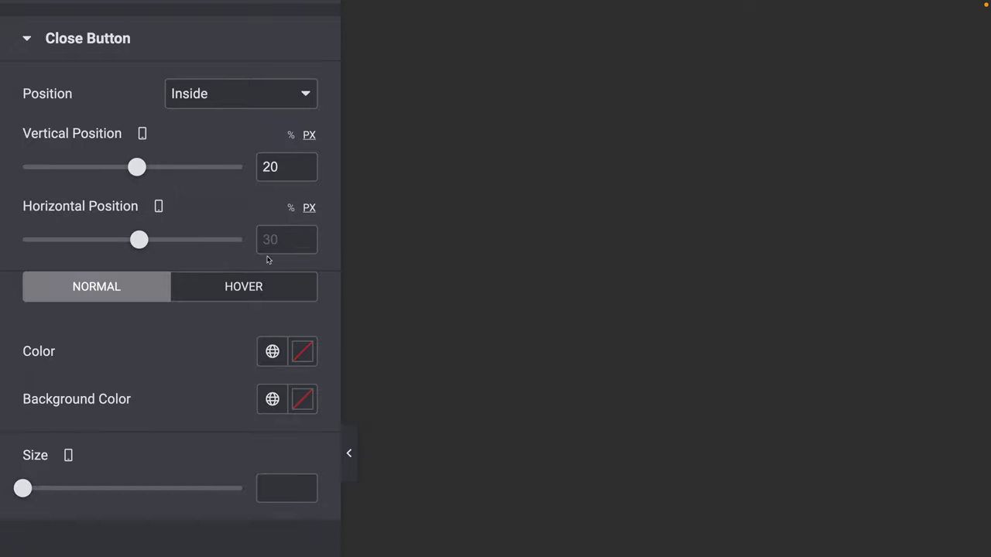
click(270, 239)
text(20)
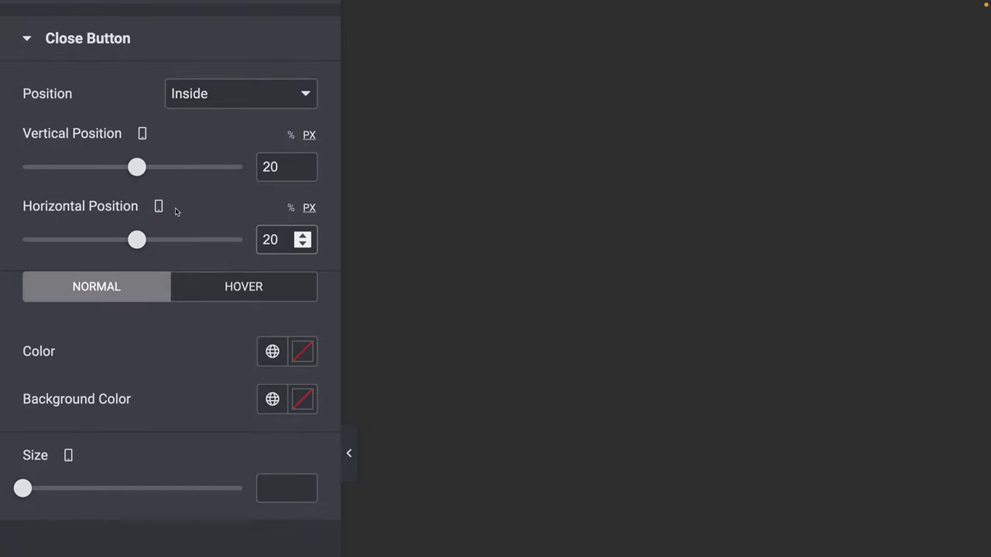
mouse_move(158, 203)
click(157, 148)
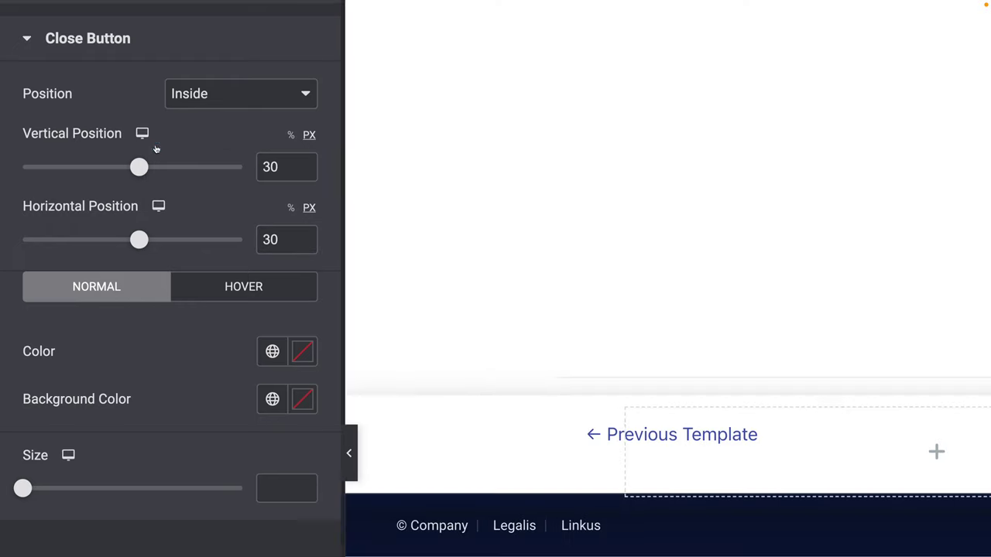
Make the close button white and set its size to 25.
scroll(209, 331, down, 3)
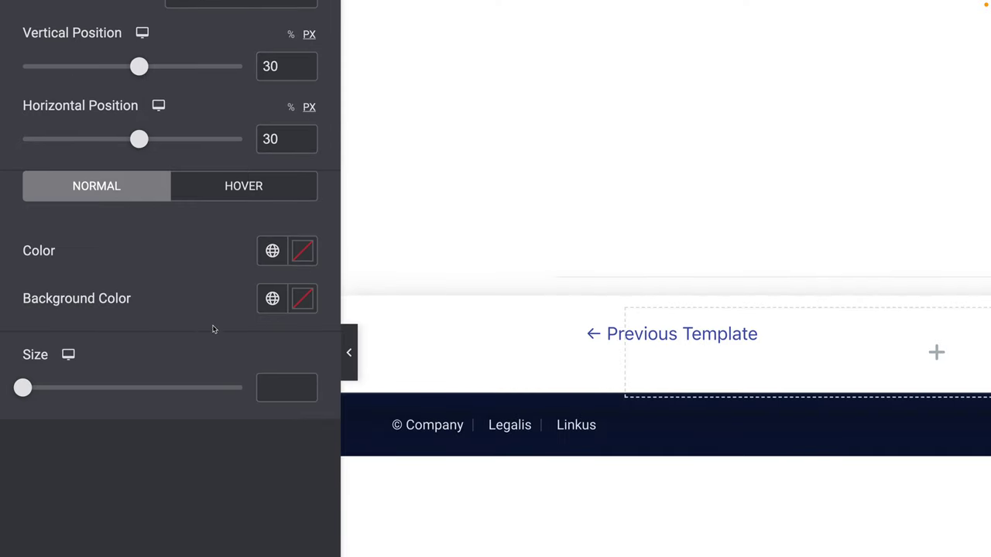
click(302, 250)
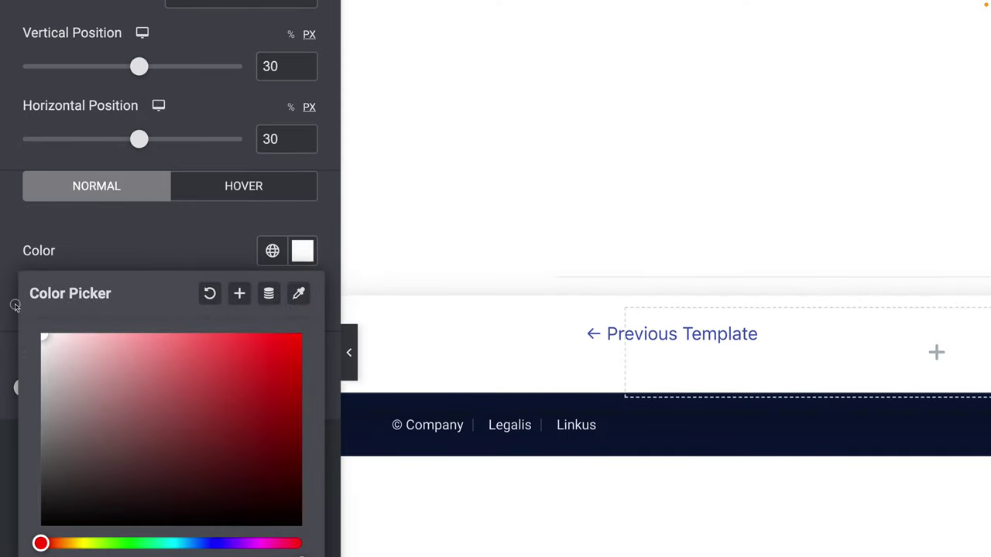
click(144, 240)
click(277, 393)
text(25)
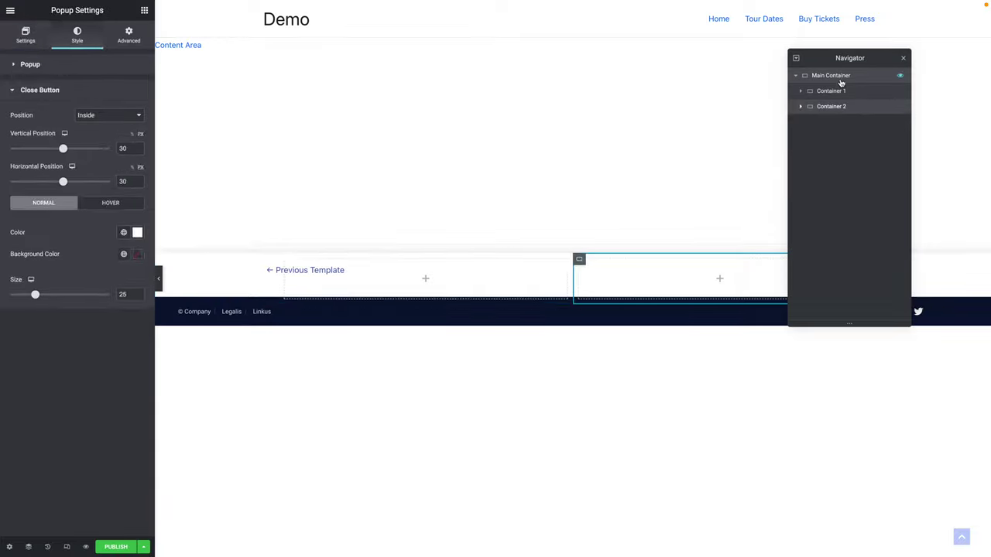
Set the Main Container's content width to Full Width and its width to 100 VW.
click(830, 78)
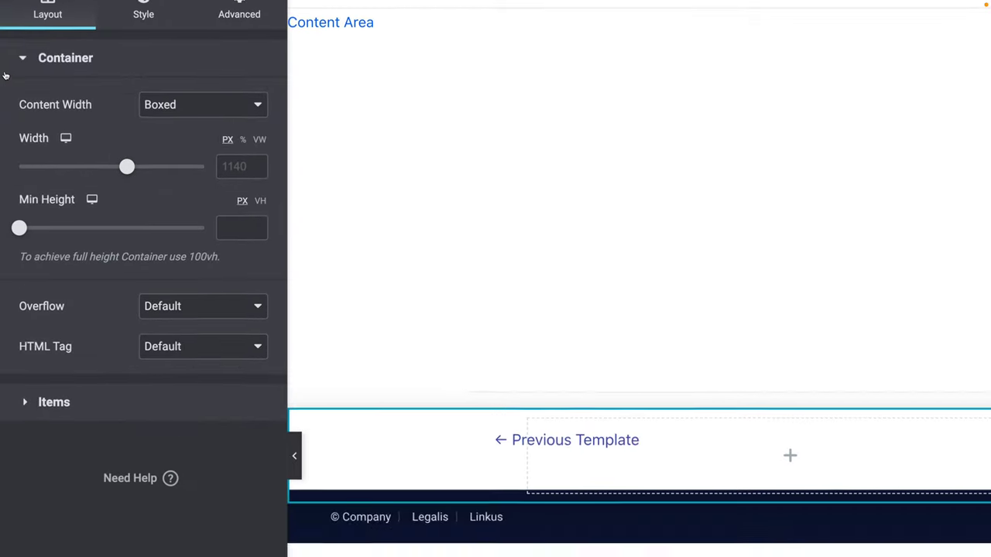
click(166, 164)
click(164, 178)
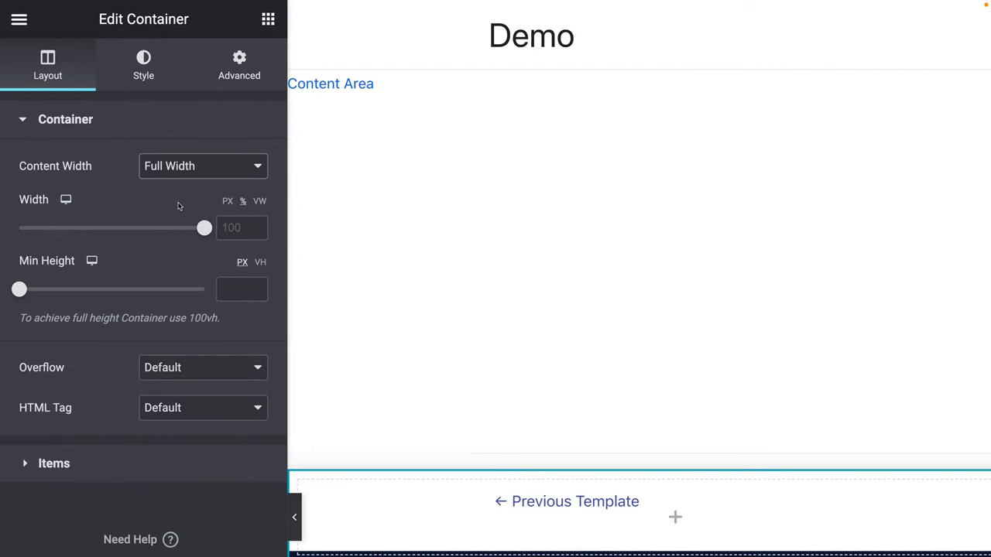
click(260, 201)
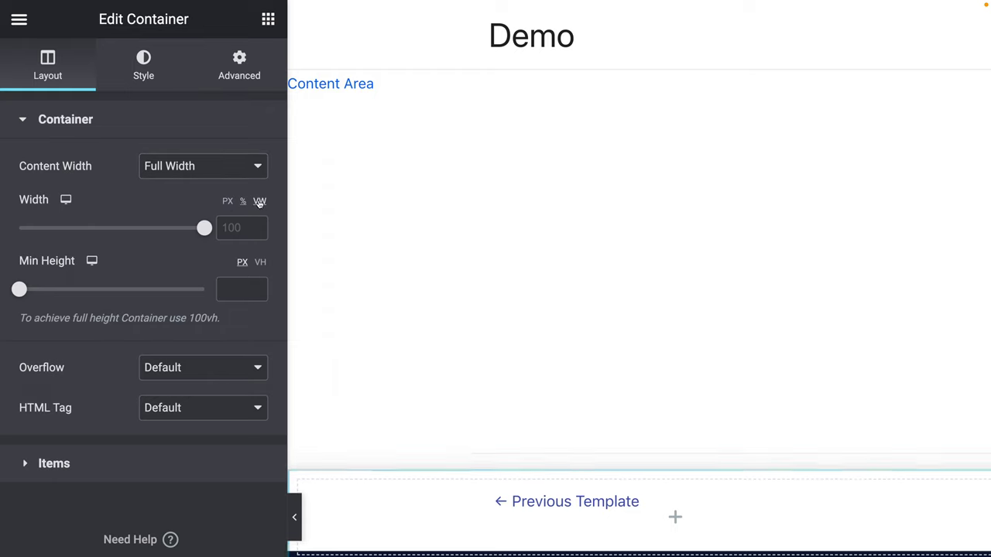
click(234, 226)
text(100)
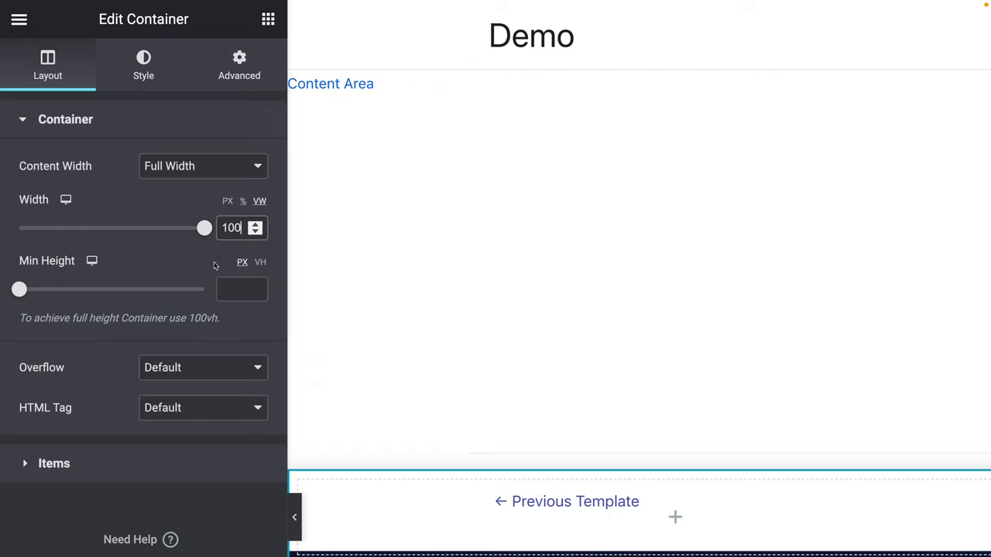
Set the Main Container's minimum height to 100 VH.
key(Tab)
click(260, 263)
click(233, 288)
text(100)
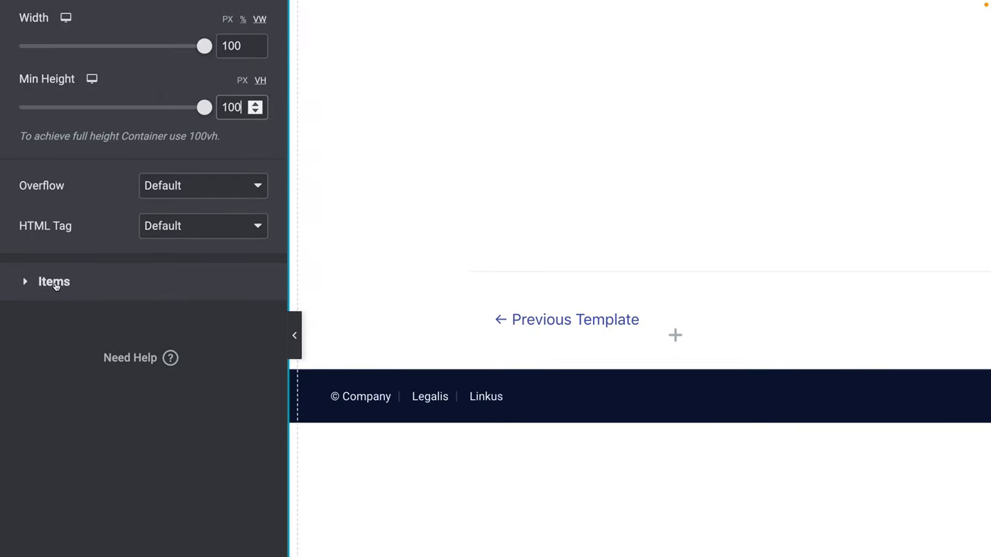
Set the Main Container's elements gap to 0 px and give it a fully transparent classic background colour.
click(55, 465)
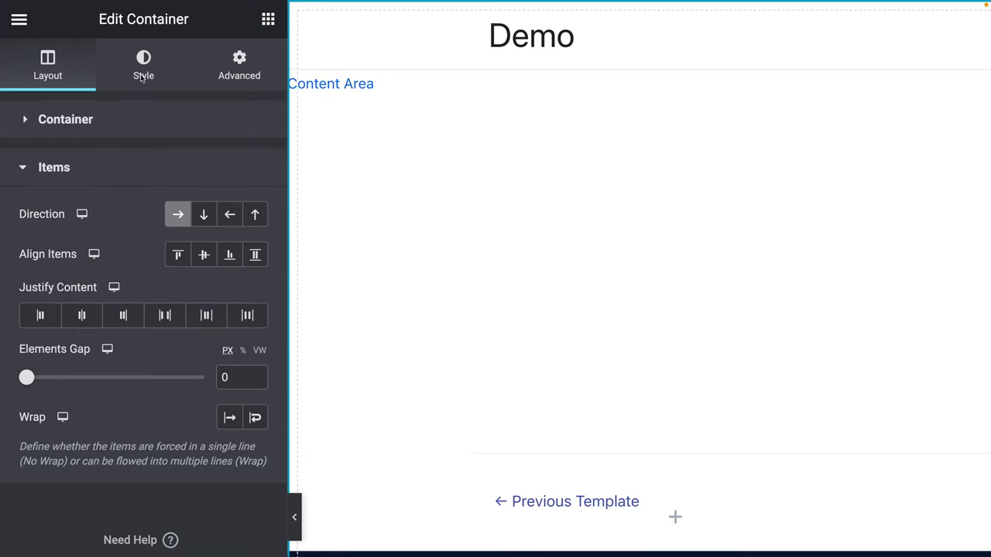
click(140, 74)
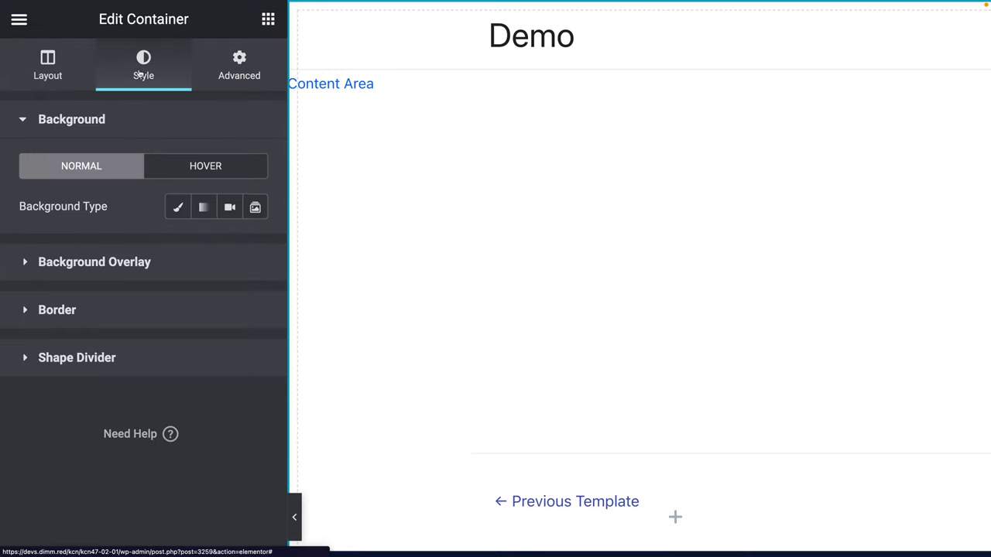
click(177, 208)
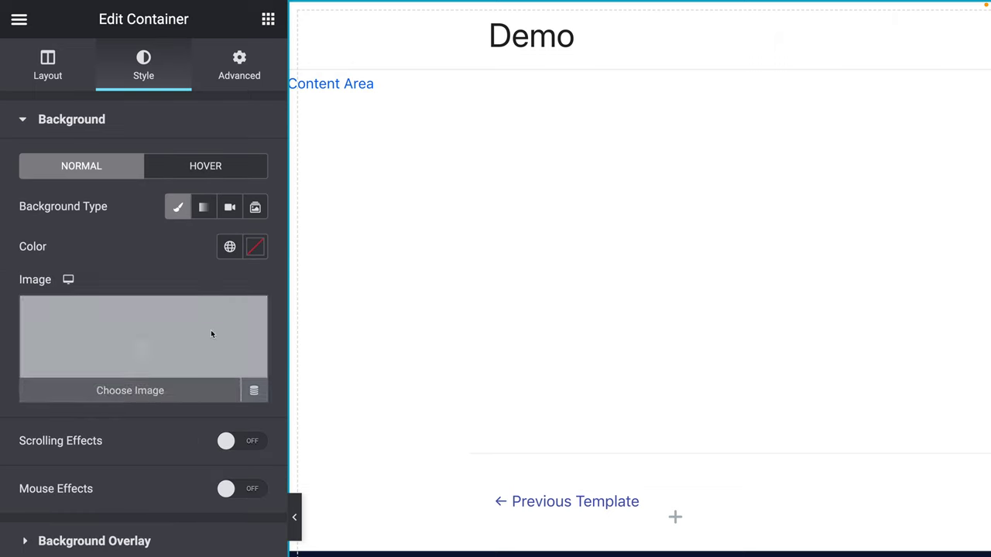
click(255, 246)
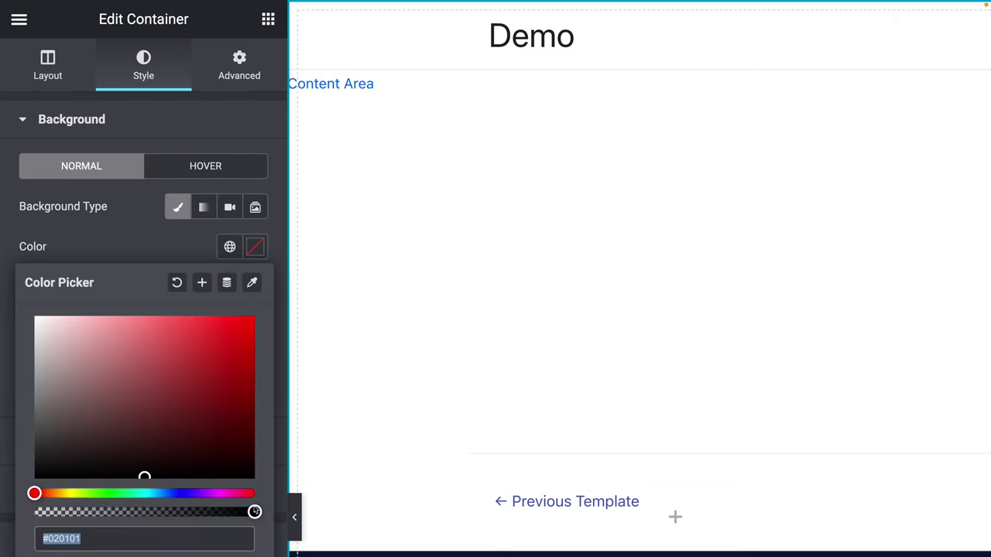
drag(255, 512, 24, 512)
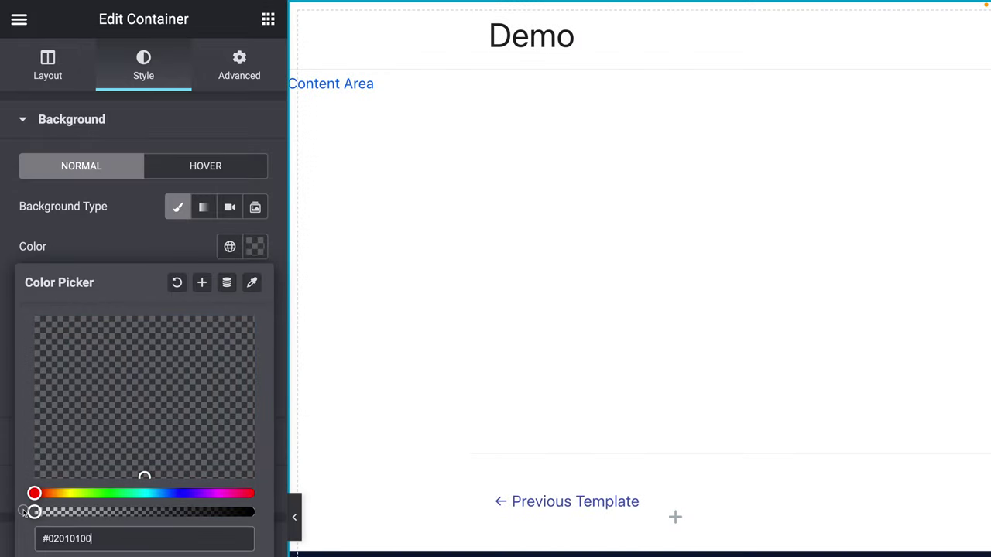
click(108, 246)
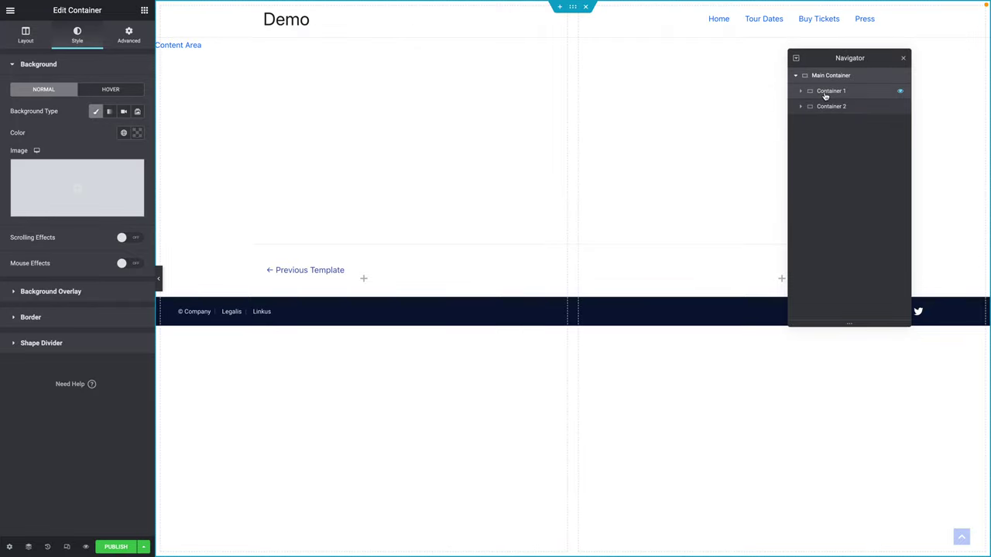
Set Container 1's width to 60 VW for desktop.
click(825, 93)
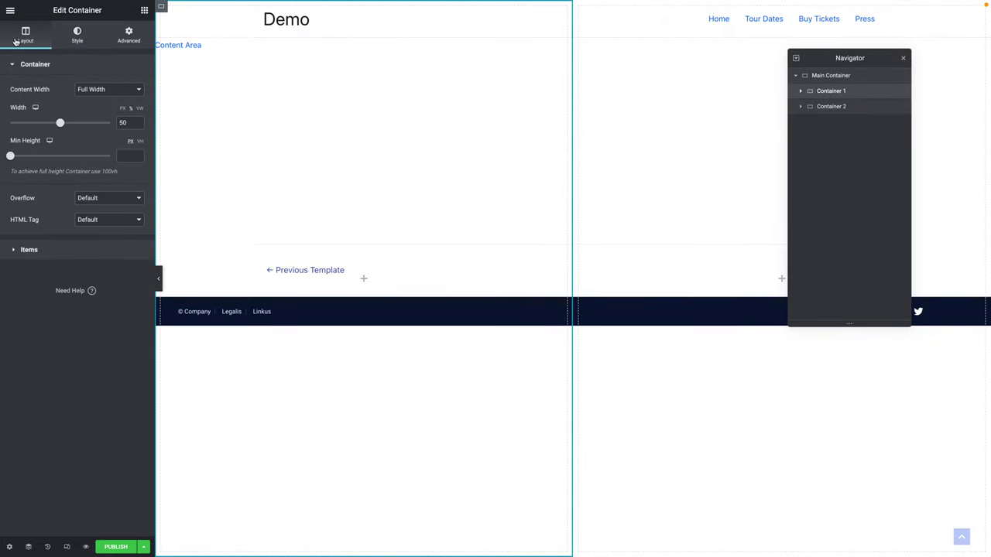
click(92, 91)
click(91, 90)
click(138, 108)
text(60)
Set Container 1's width to 100 VW for tablet, check the mobile width and return to the desktop view.
click(35, 109)
click(37, 122)
text(100)
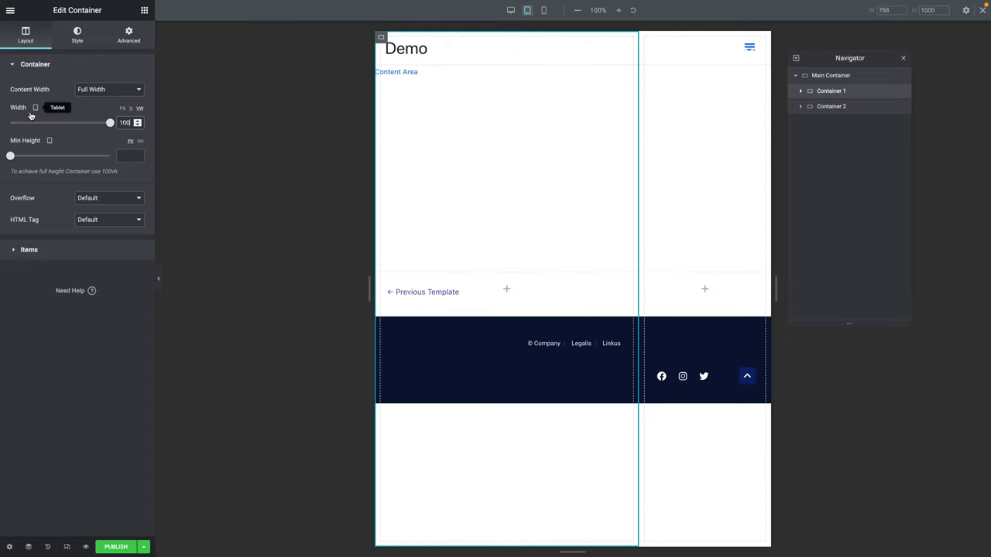
click(36, 108)
click(36, 132)
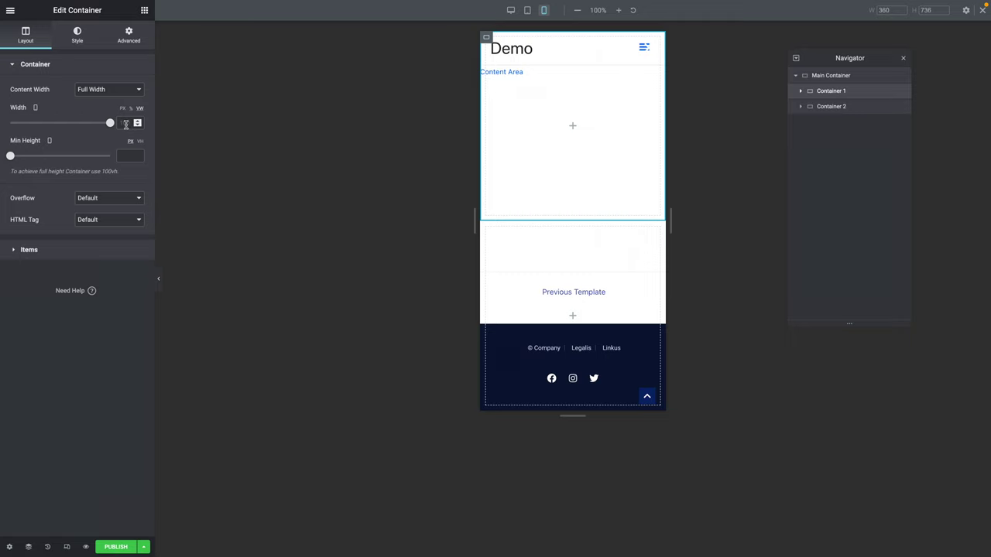
click(36, 110)
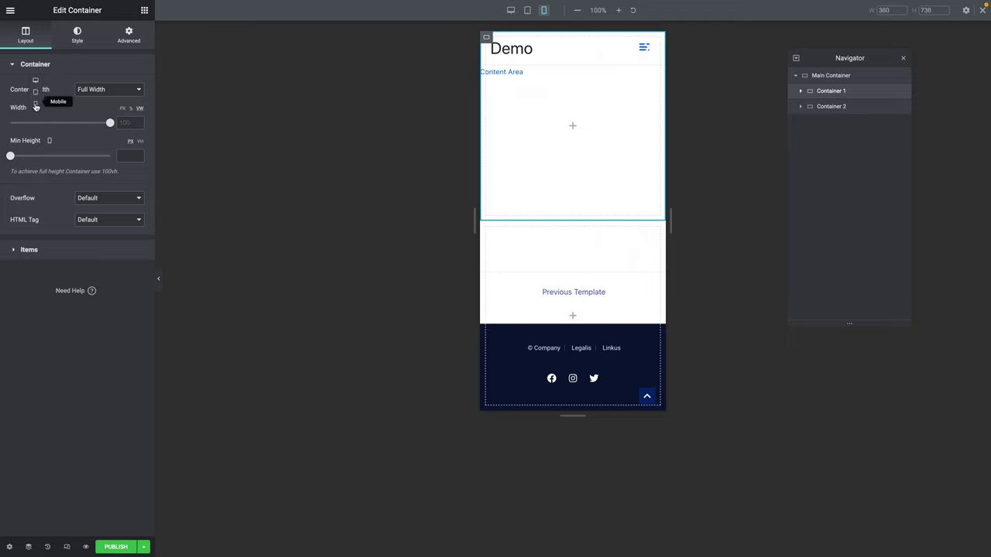
click(35, 82)
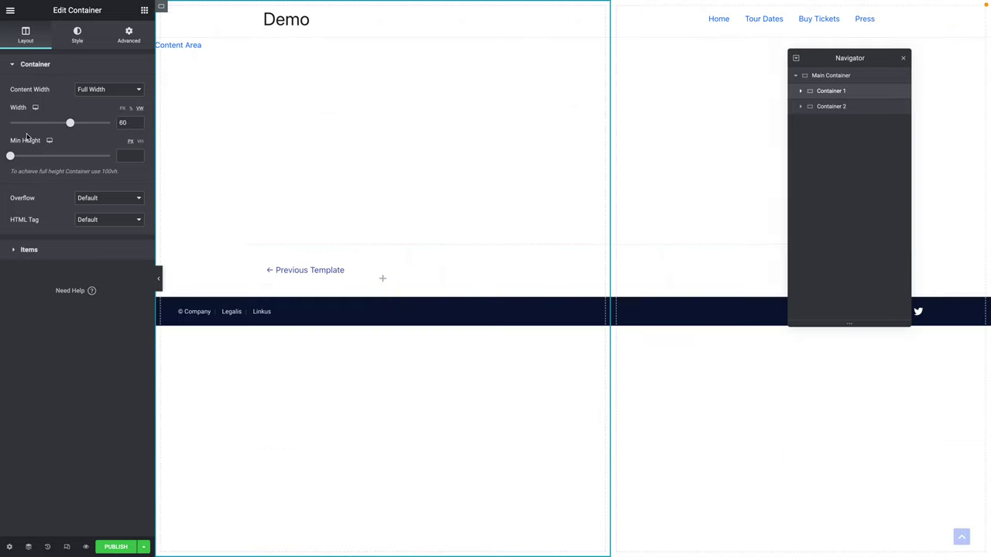
Set Container 1's minimum height to 100 VH for desktop and 50 VH for tablet, returning to the desktop view.
click(121, 156)
text(100)
click(49, 141)
click(51, 156)
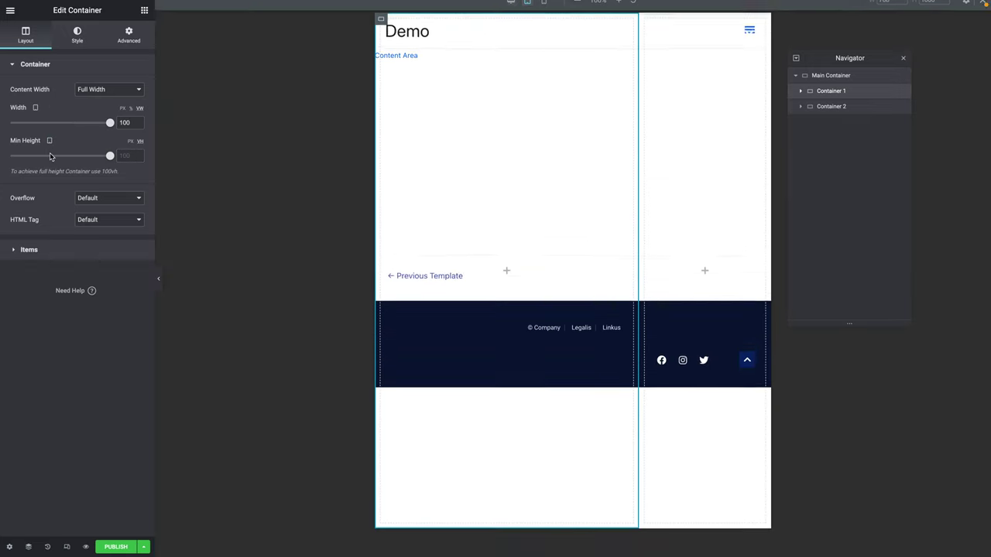
click(126, 156)
text(50)
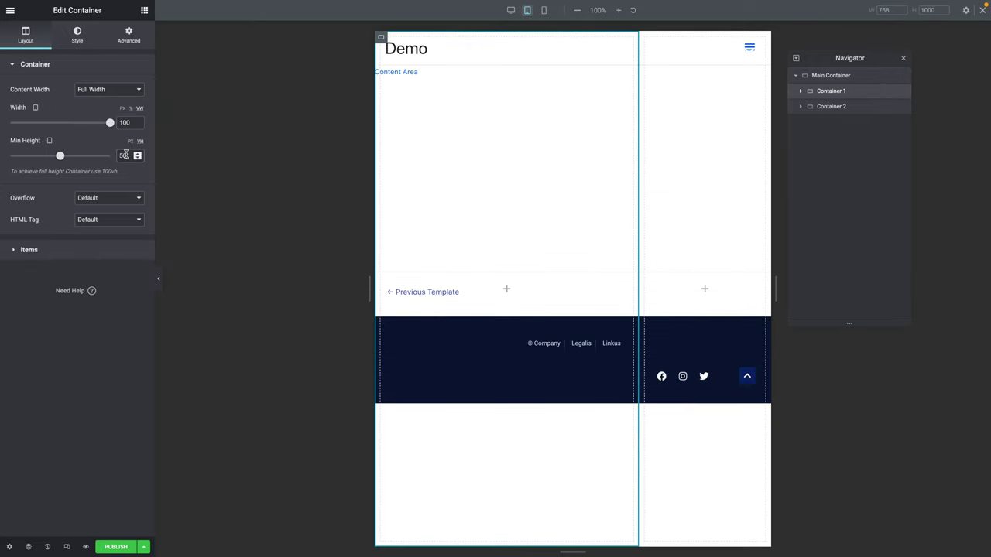
click(49, 140)
click(49, 156)
click(49, 140)
click(49, 116)
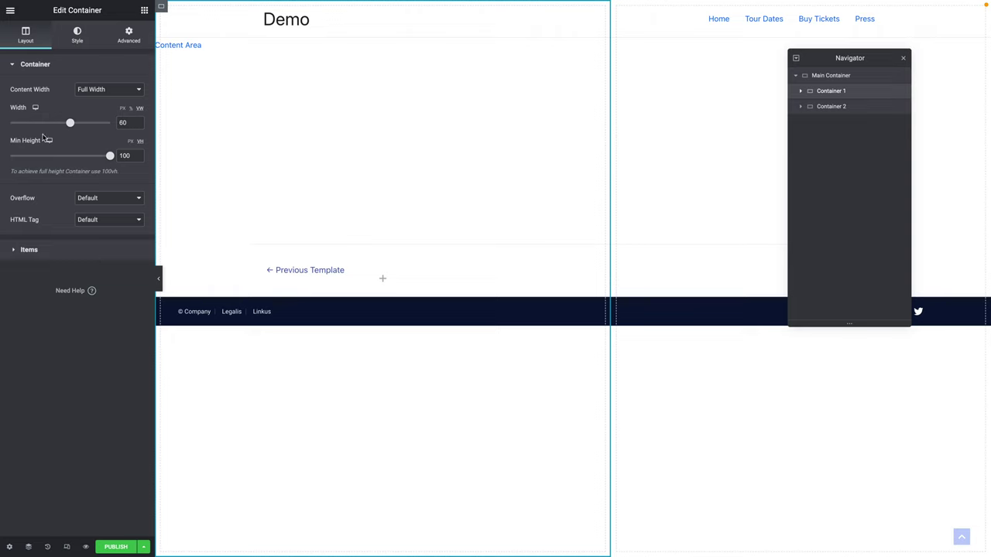
Stretch Container 1's items across its width and justify its content to the center.
click(27, 251)
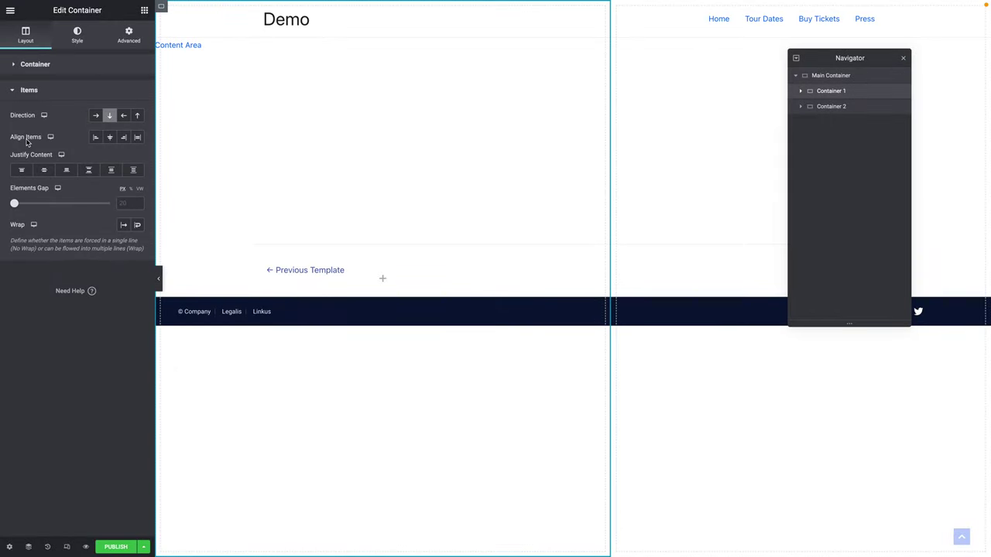
click(139, 139)
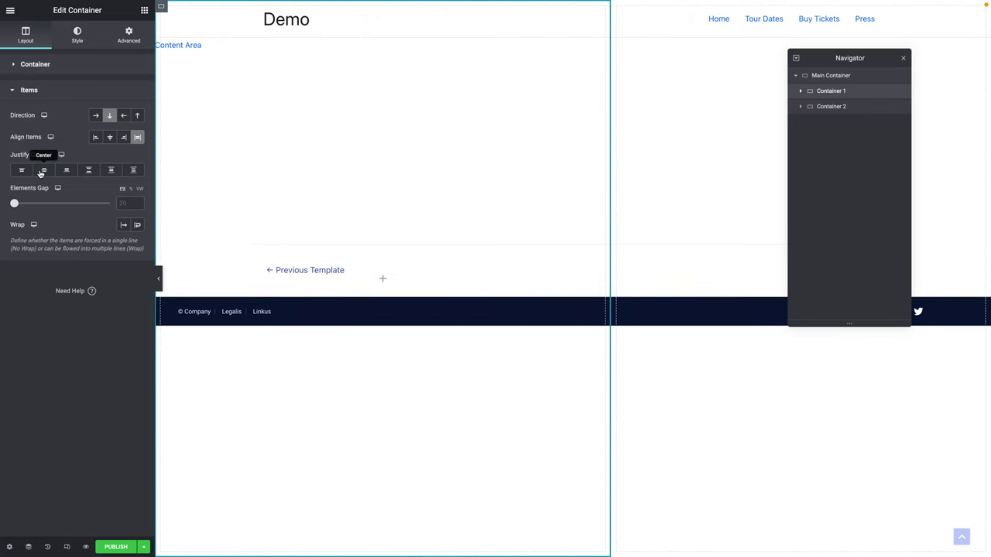
click(42, 170)
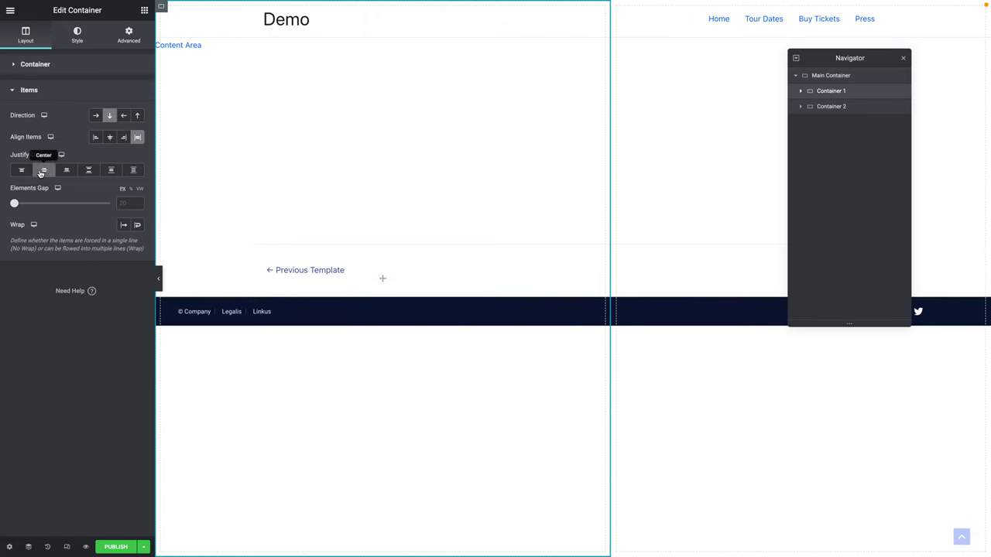
Give Container 1 a classic background in the global colour Wm Extra 1.
click(68, 39)
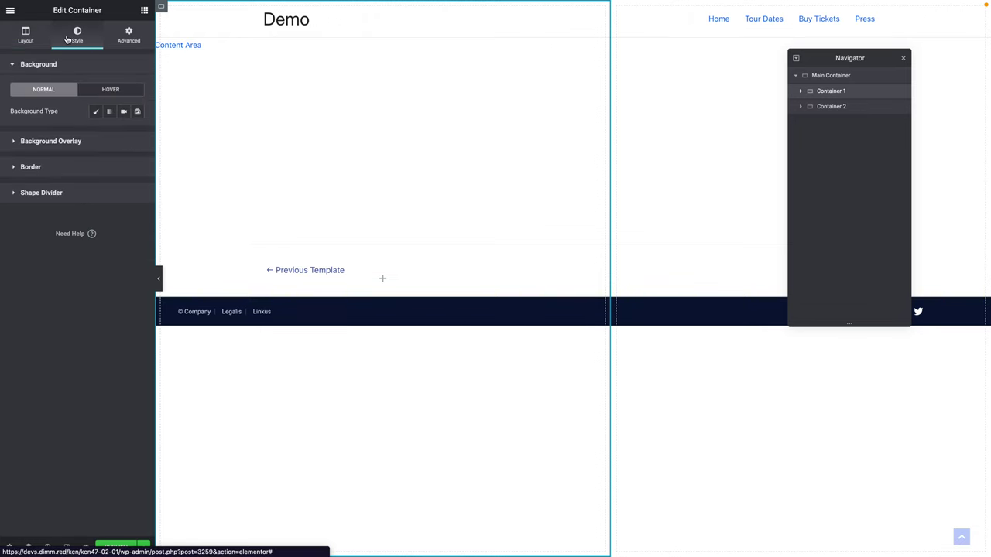
click(96, 114)
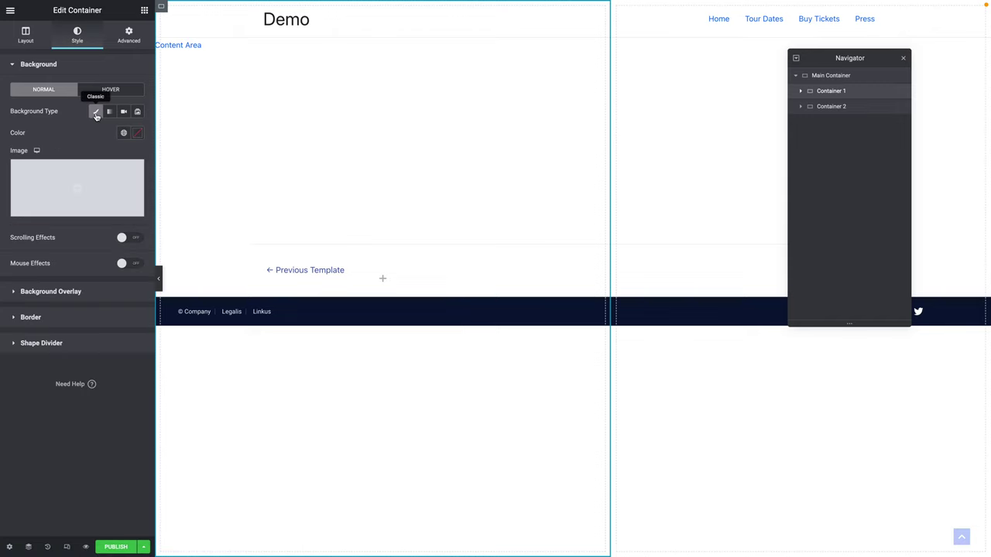
click(123, 135)
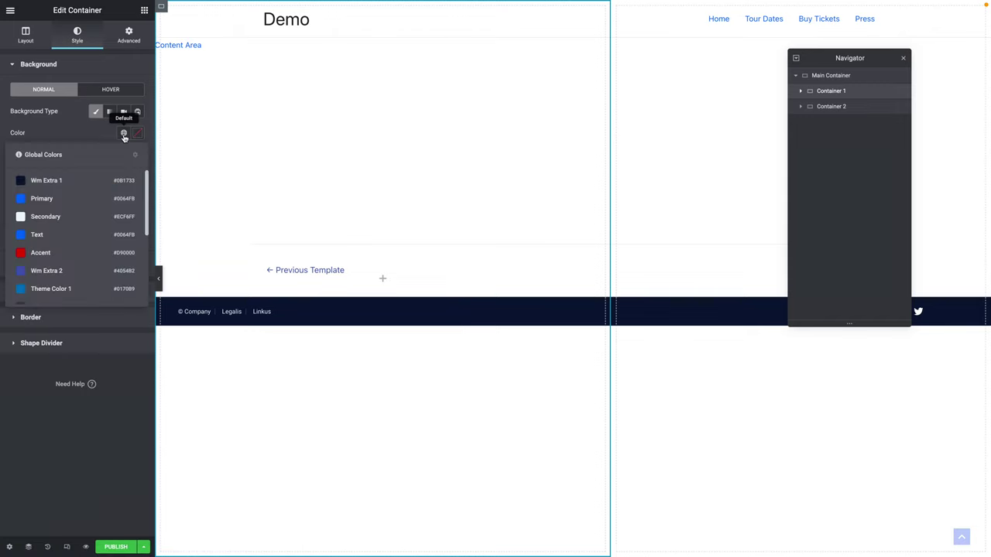
click(33, 181)
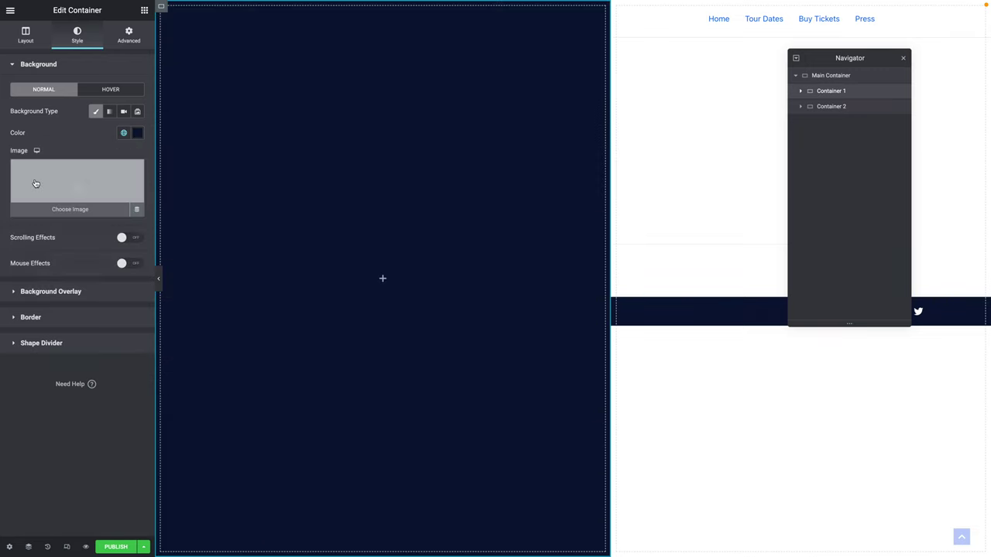
Set Container 1's padding on all sides to 60 px for desktop and 40 px for tablet.
click(124, 42)
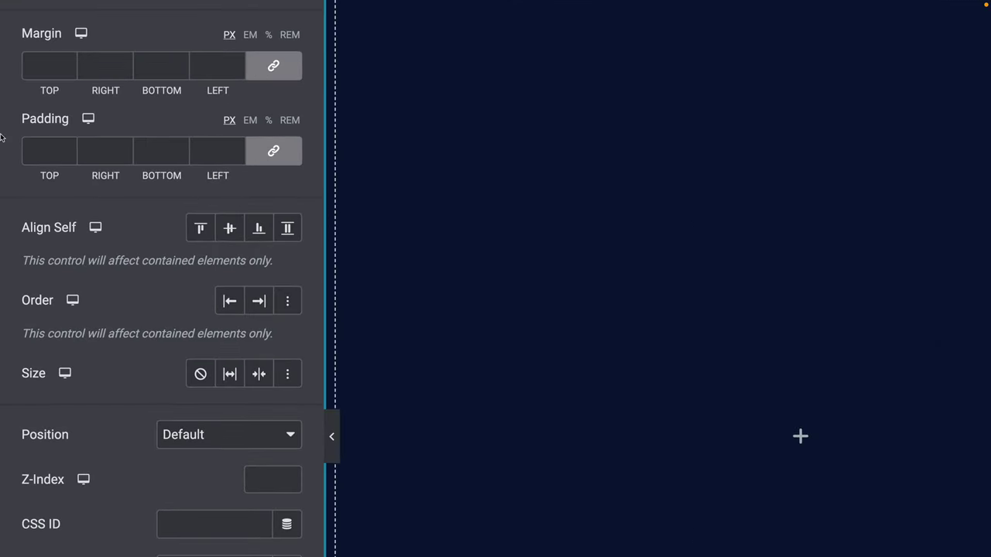
click(37, 155)
text(60)
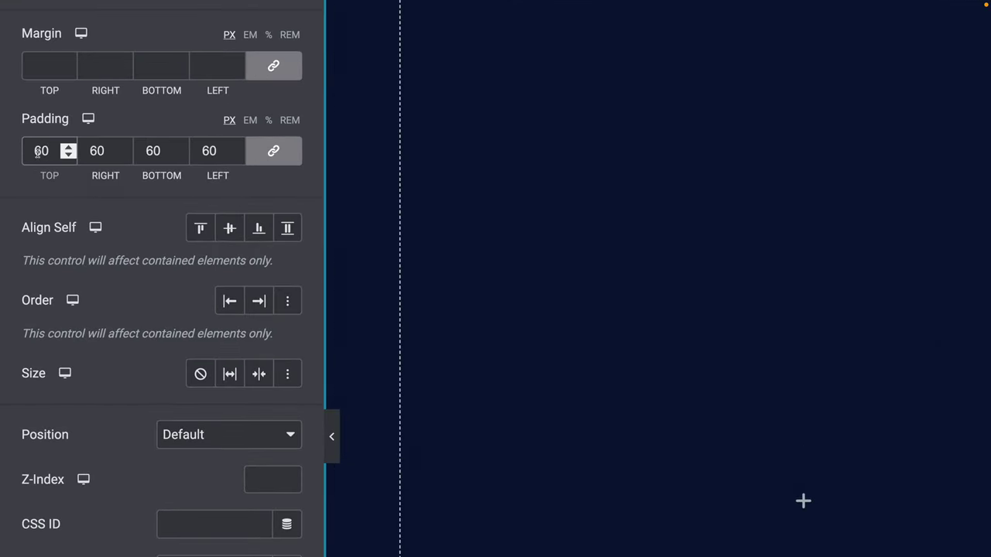
click(89, 118)
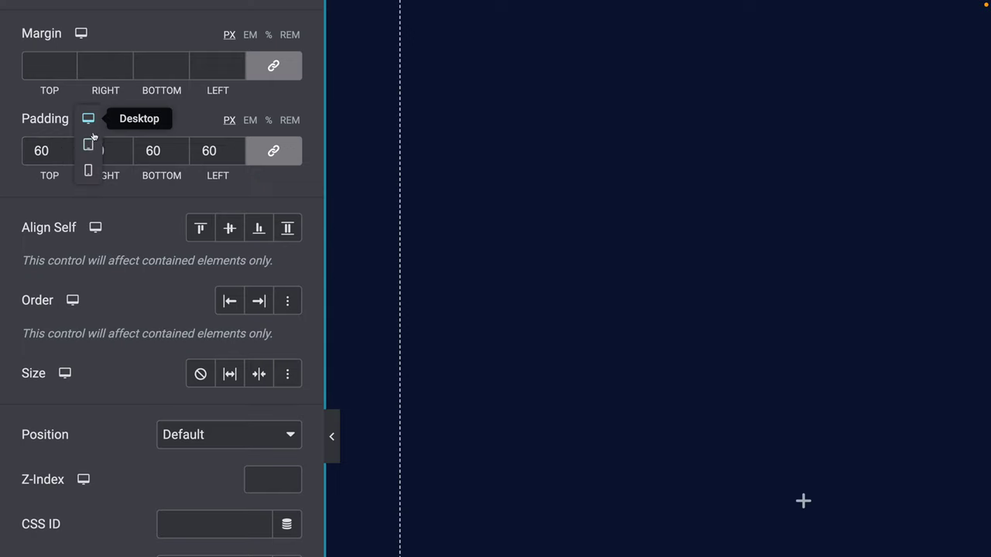
click(90, 141)
click(37, 151)
text(40)
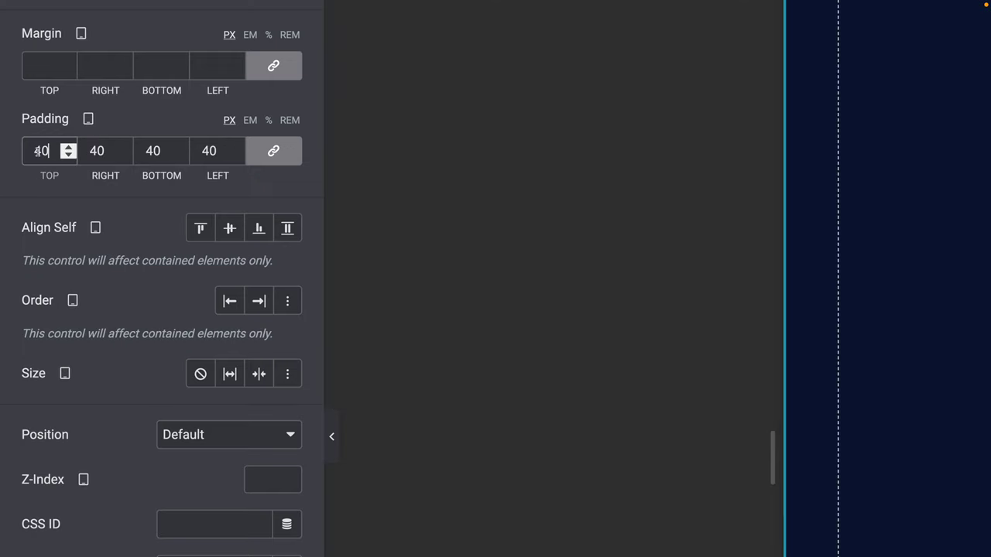
Set Container 1's mobile padding to 40 px top and bottom and 20 px left and right, returning to the desktop view.
mouse_move(88, 119)
click(89, 139)
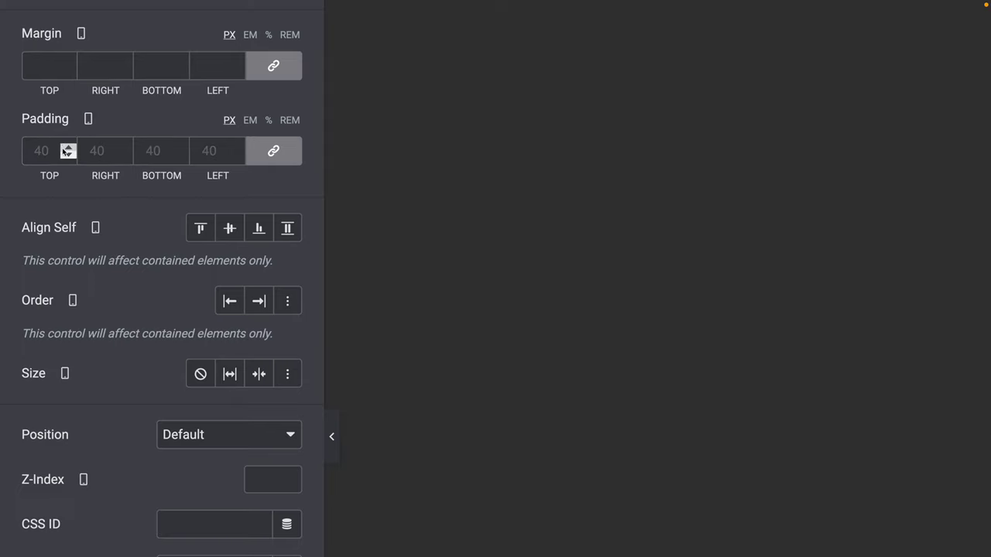
click(273, 151)
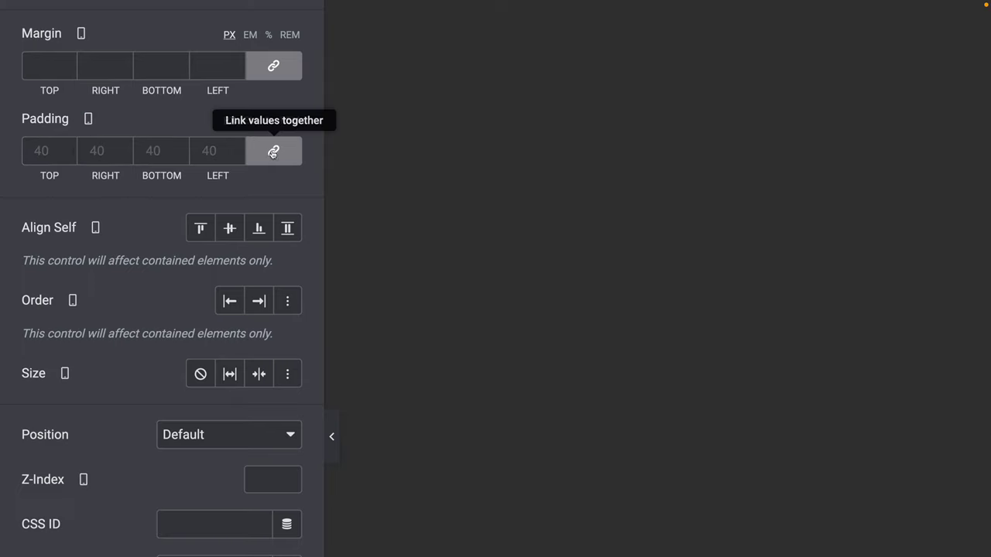
click(38, 151)
text(40)
key(Tab)
text(20)
key(Tab)
text(40)
key(Tab)
text(20)
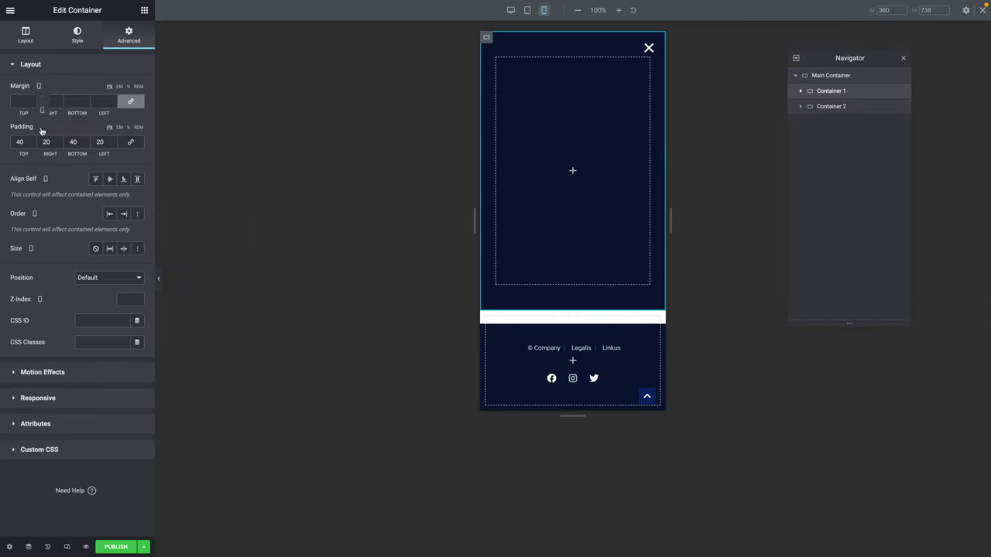
click(43, 99)
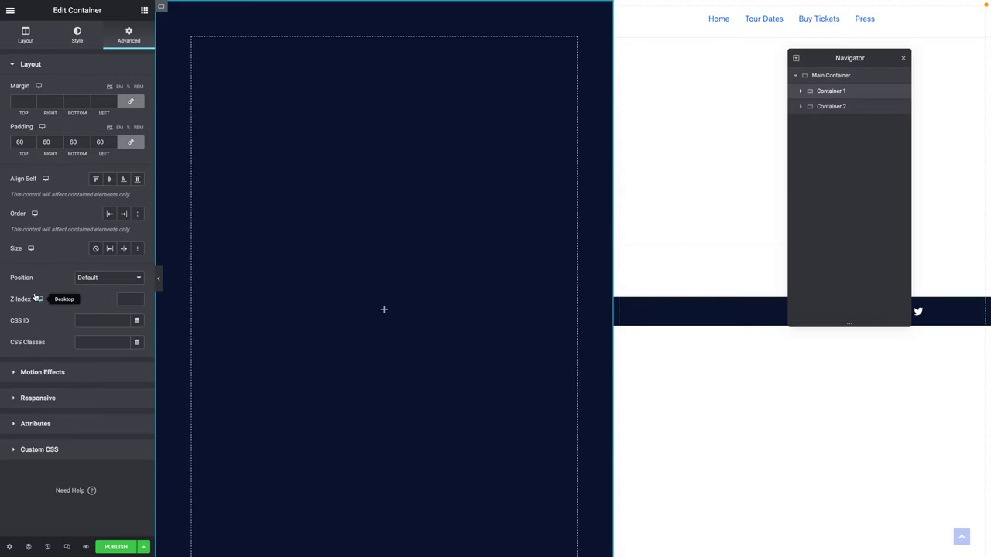
Give Container 1 a Slide In Down entrance animation with a Fast duration.
click(20, 372)
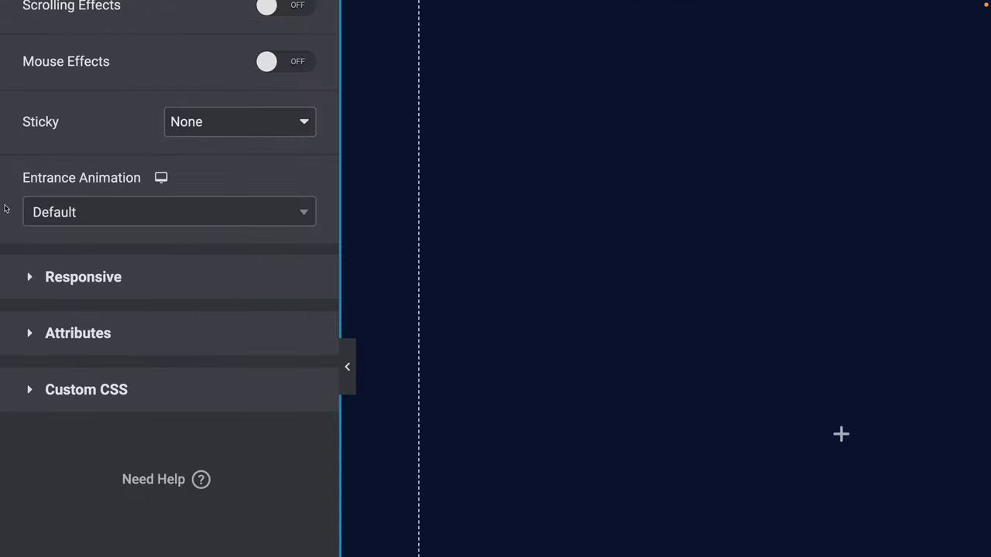
click(14, 208)
text(slide)
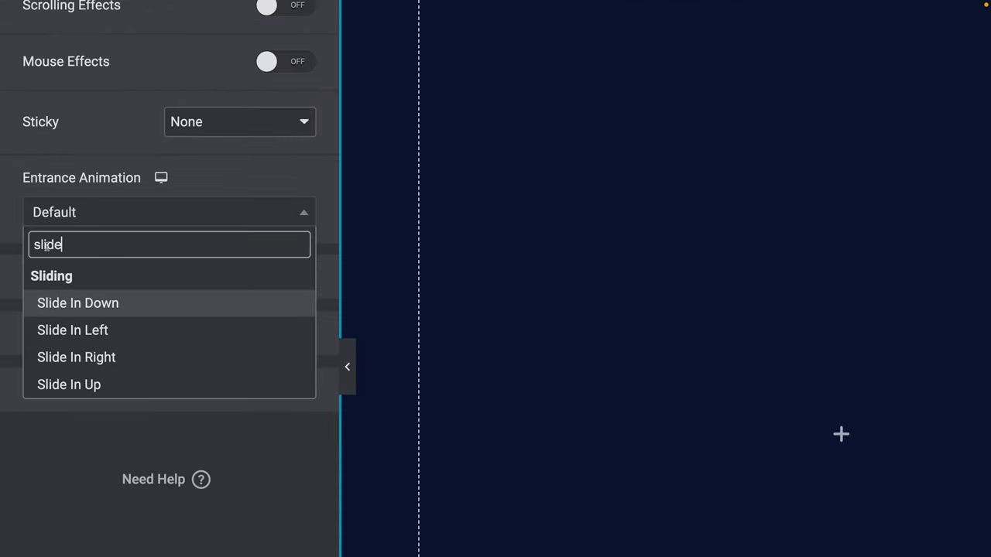
click(62, 306)
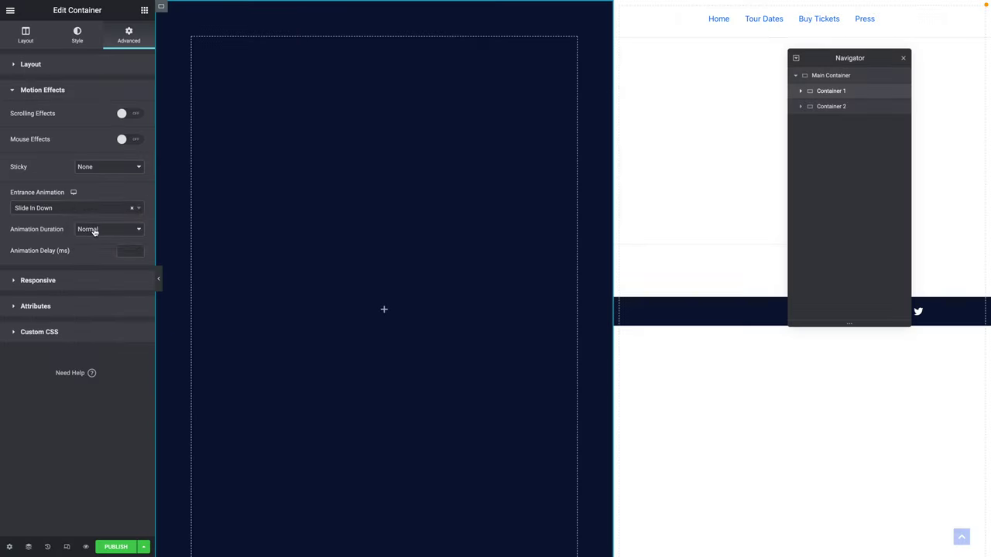
click(202, 260)
click(90, 241)
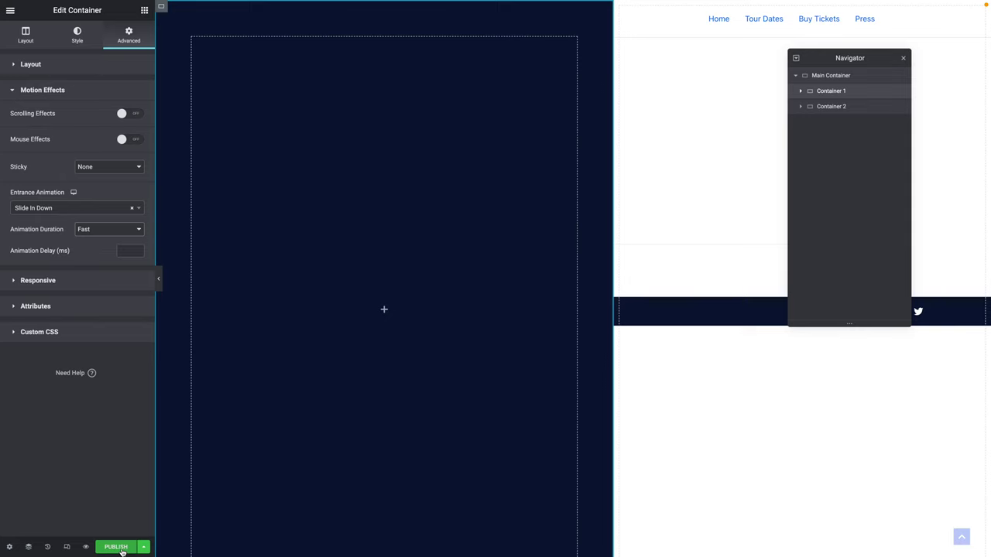
Publish the popup with a display condition including the Entire Site, leaving triggers and advanced rules unset.
click(120, 549)
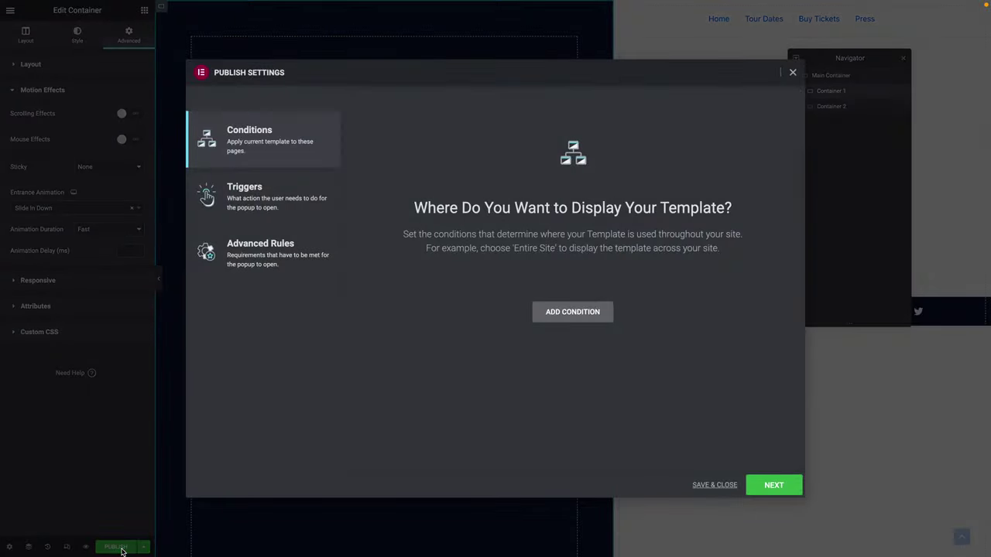
click(553, 311)
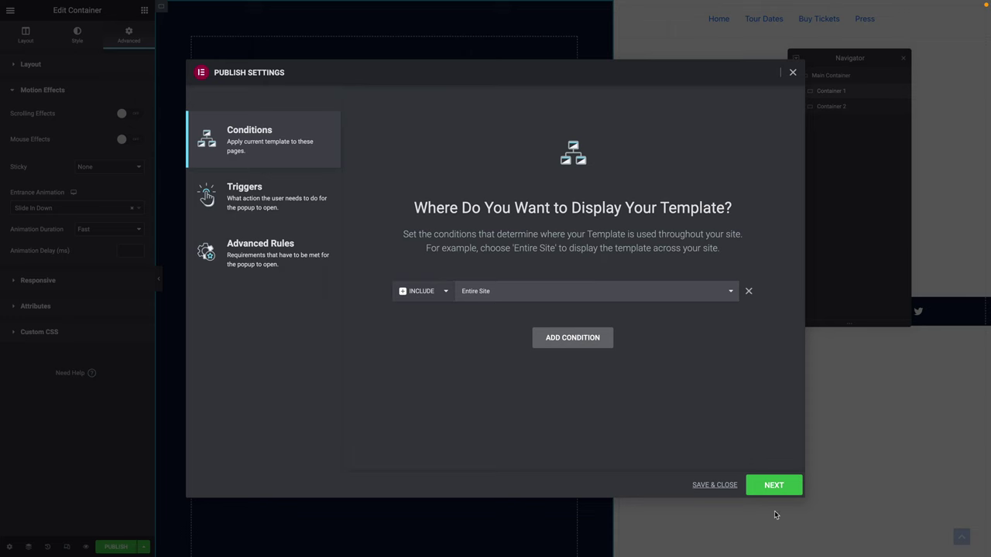
click(773, 488)
click(774, 488)
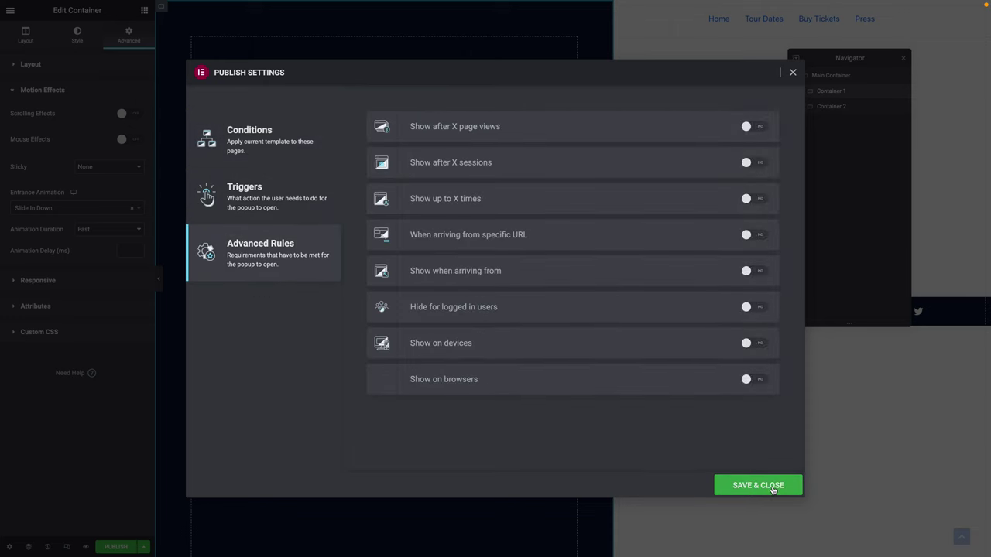
click(771, 488)
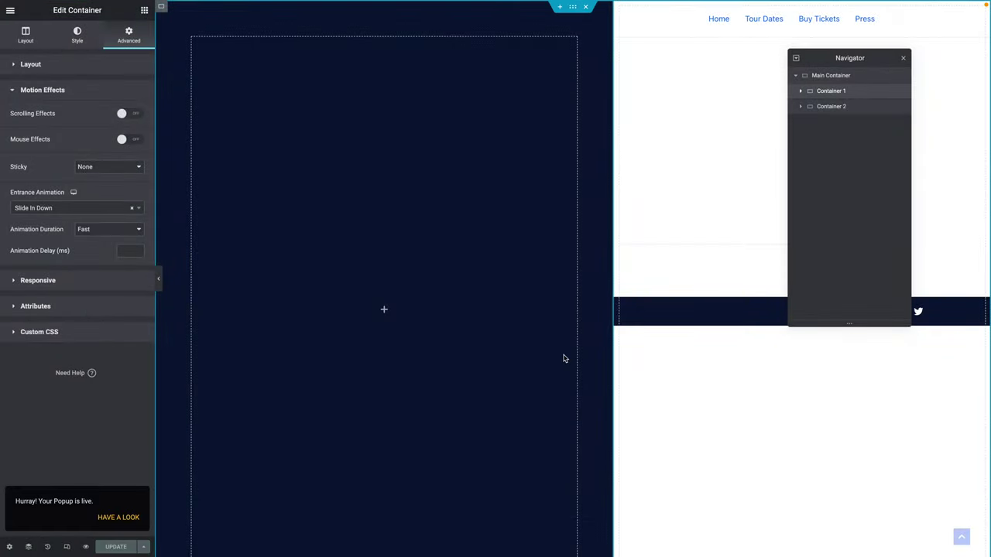
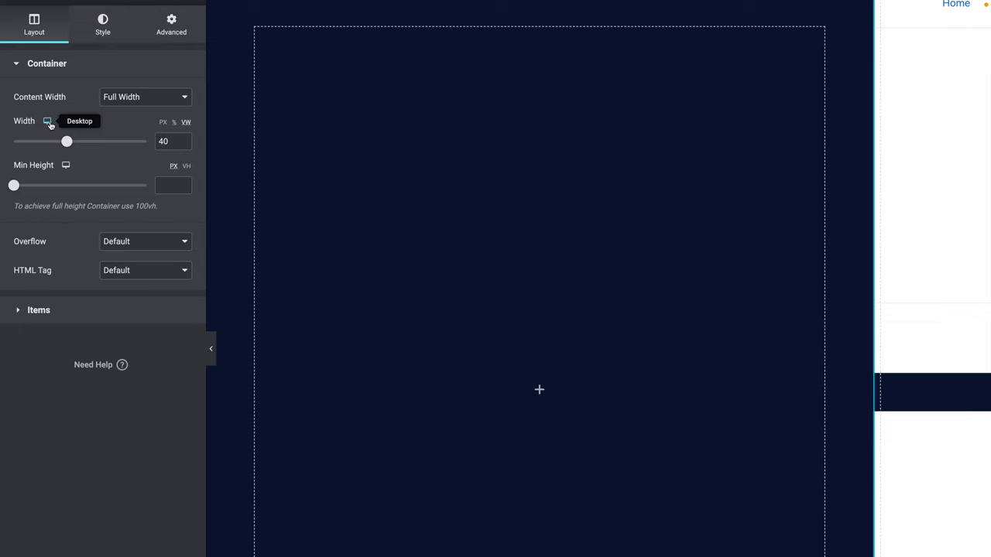
Set Container 2's minimum height to 100 VH for desktop and 50 VH for tablet, returning to the desktop view.
click(164, 183)
text(100)
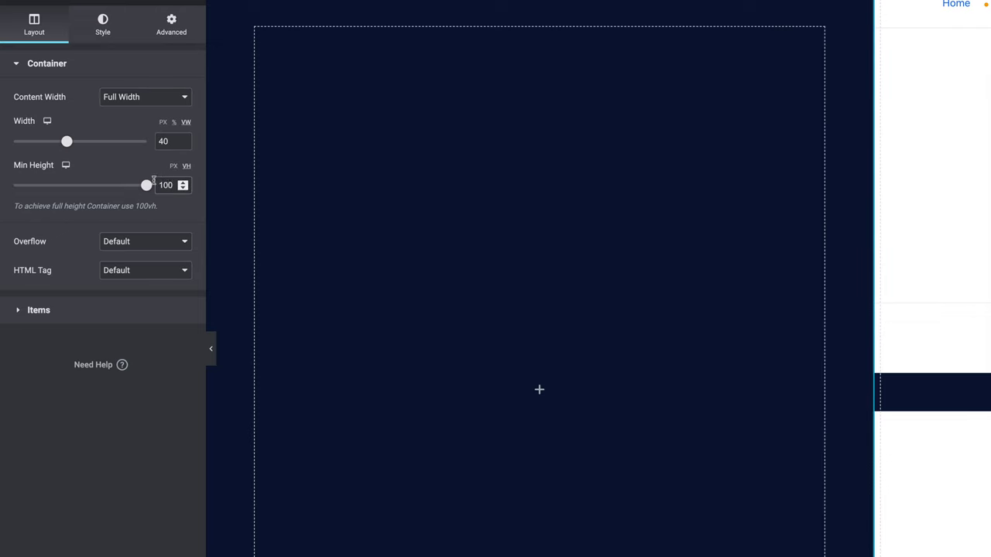
mouse_move(66, 165)
click(66, 183)
click(164, 185)
text(50)
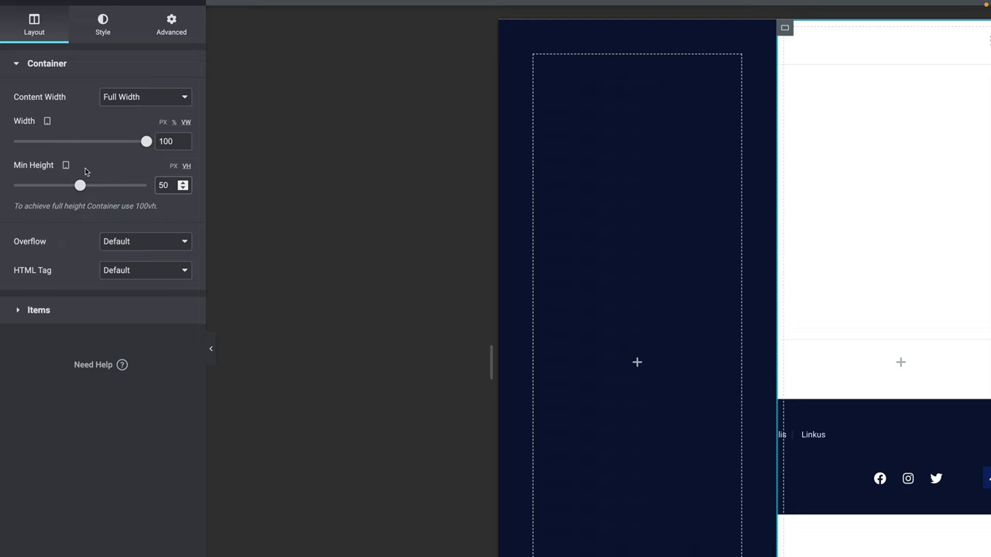
mouse_move(66, 165)
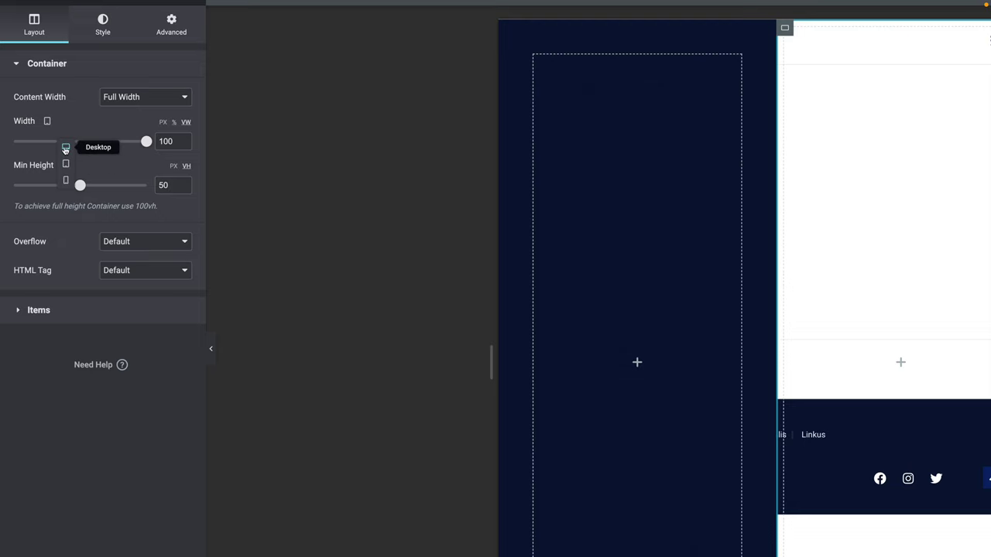
click(66, 148)
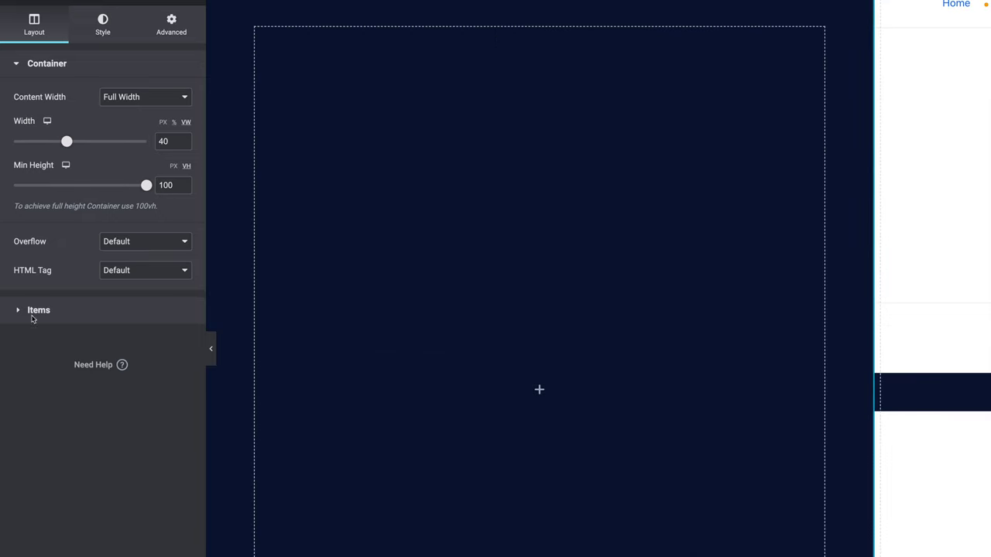
Align Container 2's items to the center and justify its content with space between.
click(19, 312)
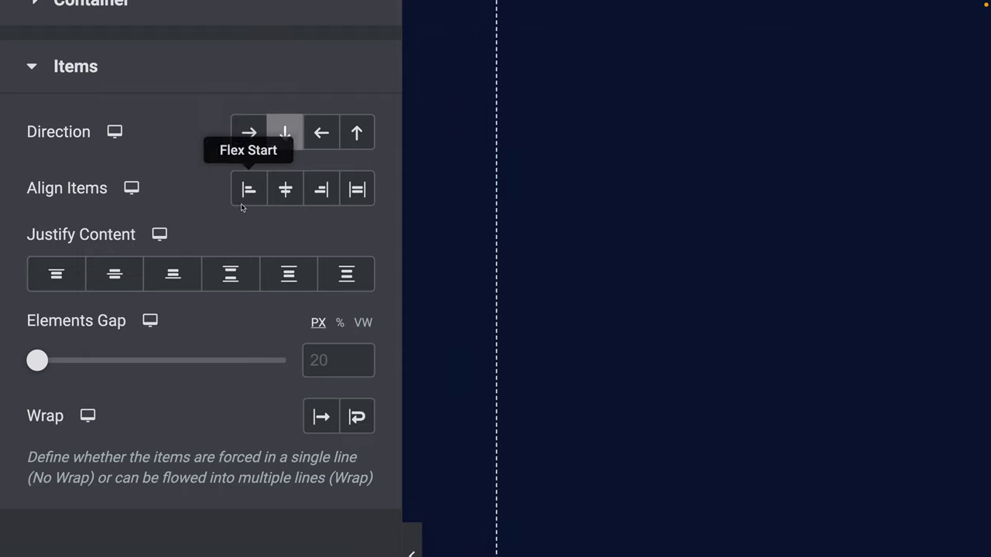
click(285, 192)
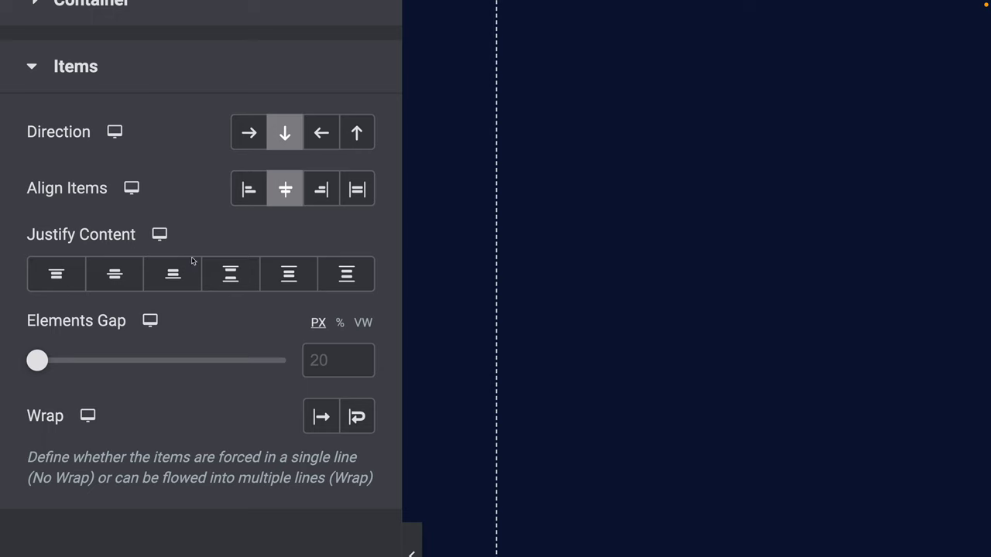
click(230, 274)
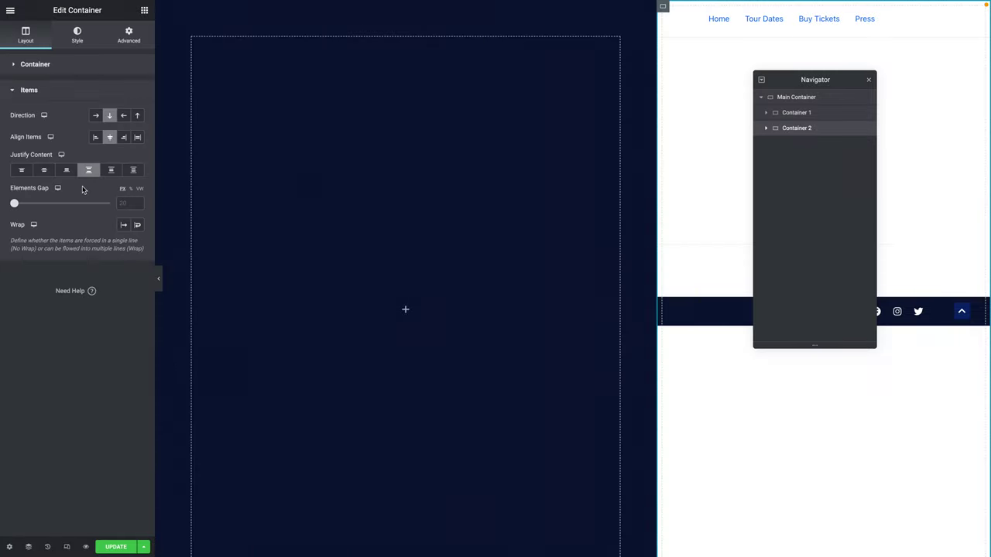
Give Container 2 a classic background in the global colour Accent.
click(73, 35)
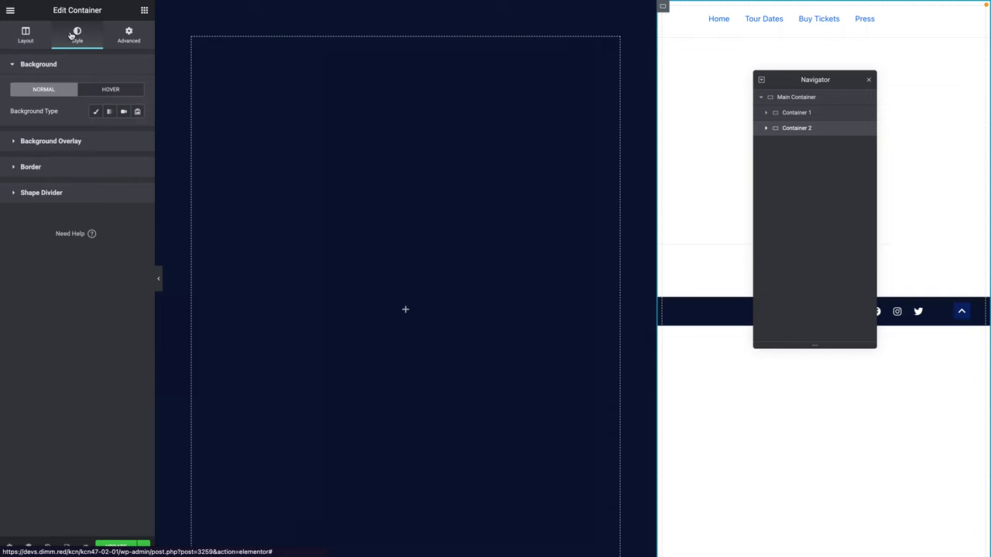
click(95, 112)
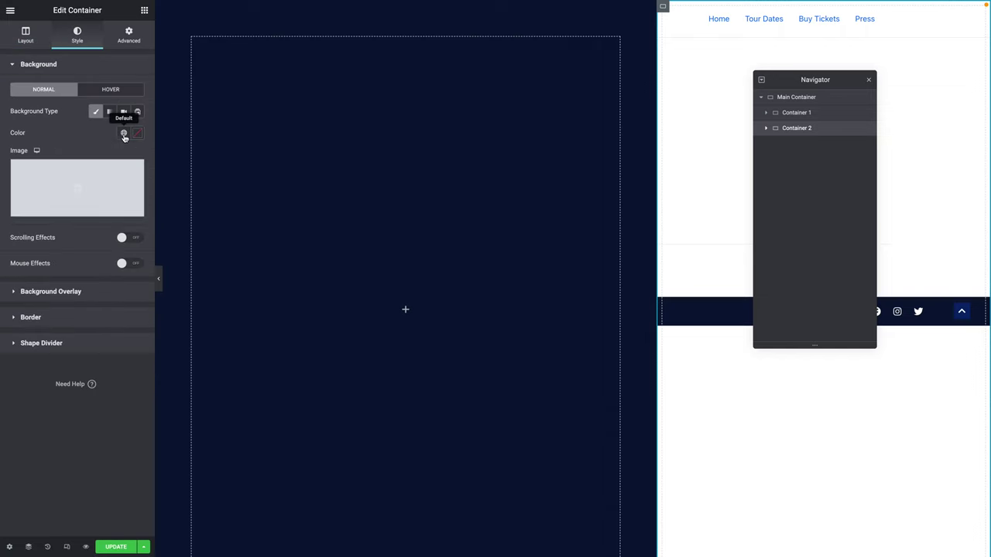
click(124, 134)
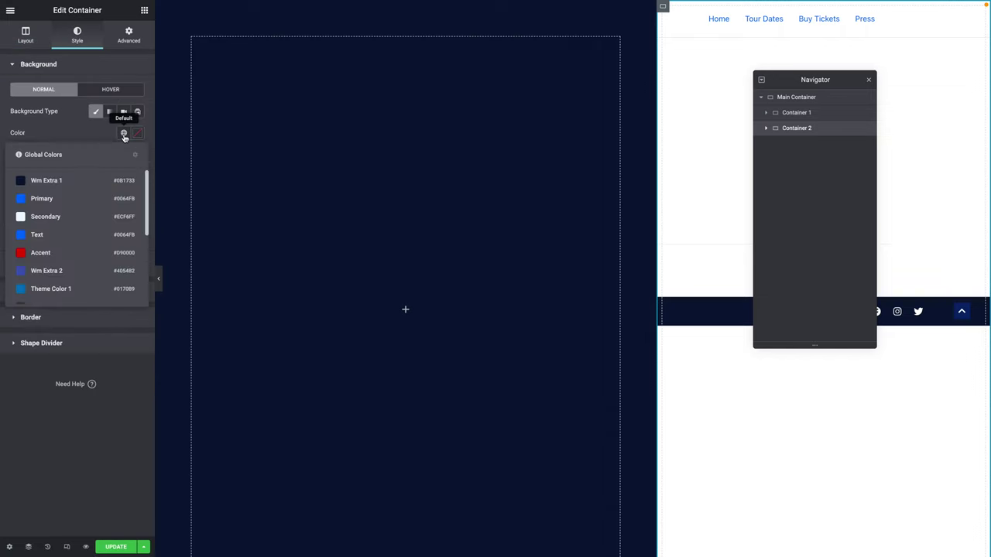
click(47, 255)
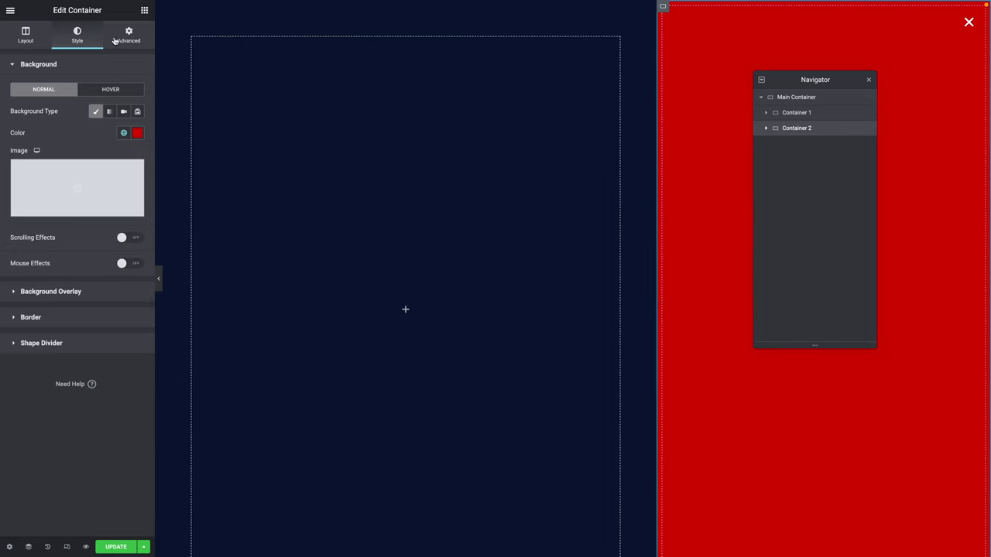
Set Container 2's padding on all sides to 60 px for desktop and 40 px for tablet.
click(116, 41)
click(21, 142)
text(60)
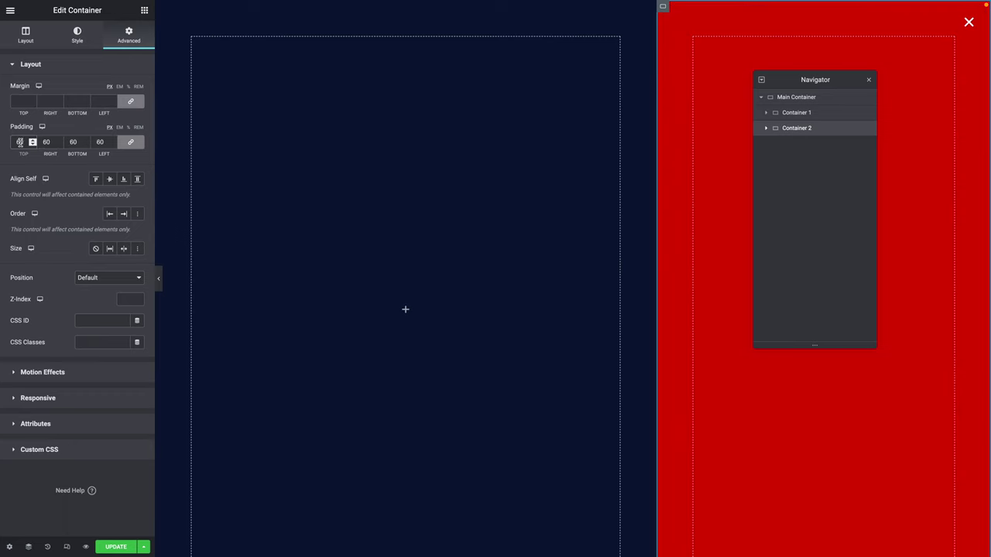
click(42, 129)
click(43, 143)
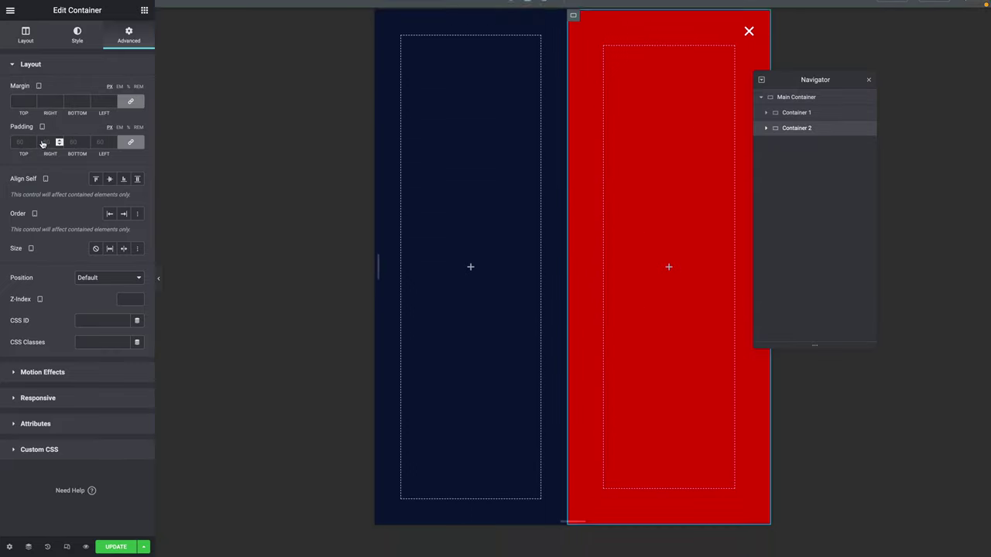
click(20, 144)
text(40)
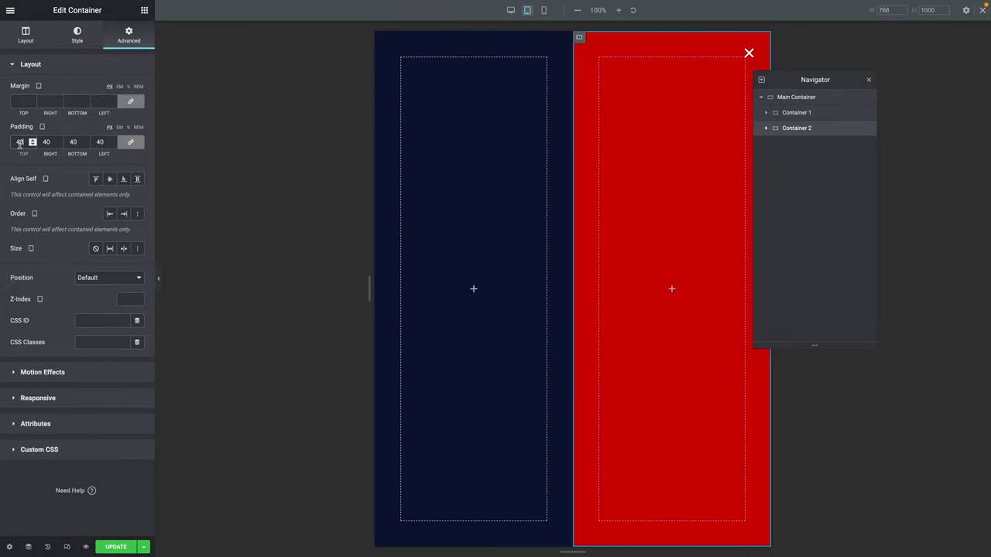
Set Container 2's mobile padding to 40 px top and bottom and 20 px left and right, returning to the desktop view.
click(42, 127)
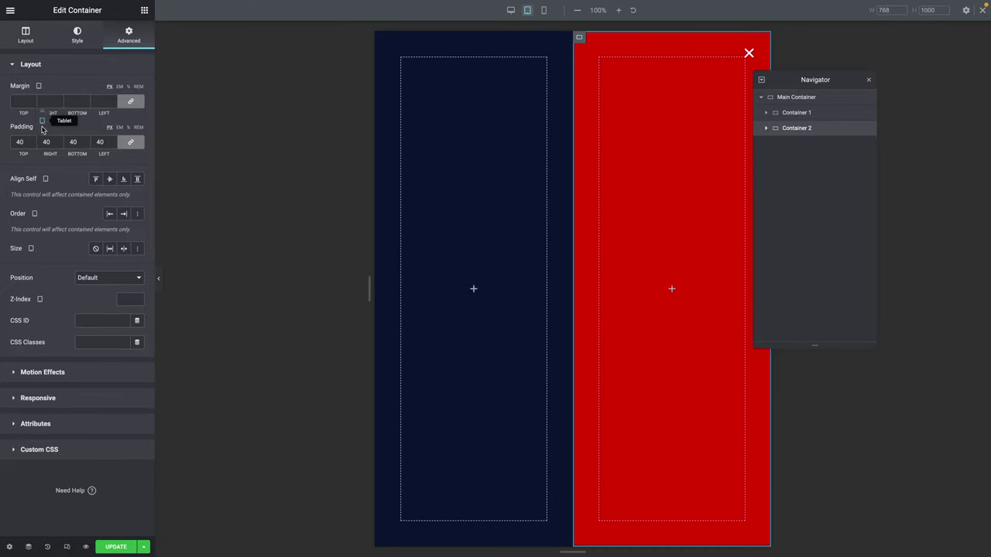
click(43, 140)
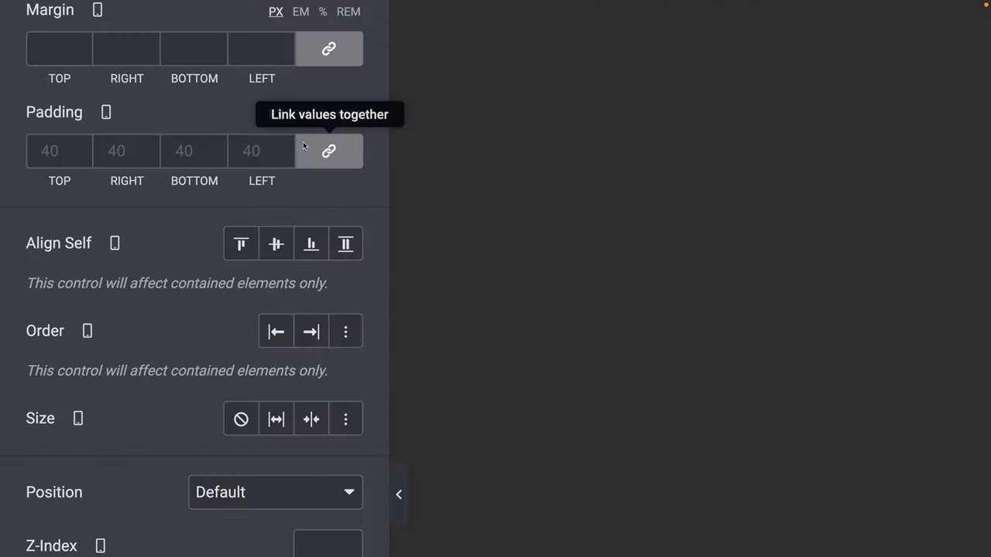
click(129, 144)
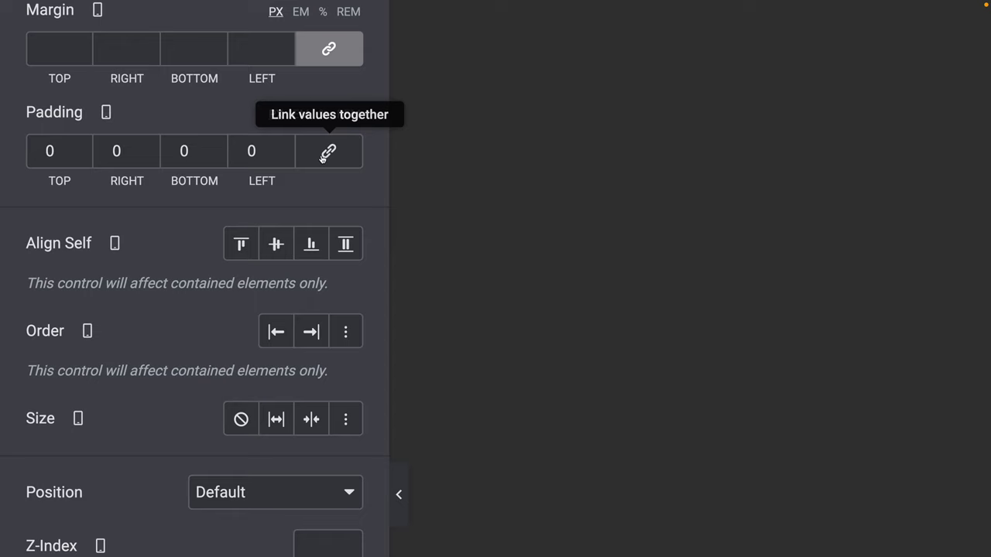
click(44, 151)
text(4)
key(Tab)
text(20)
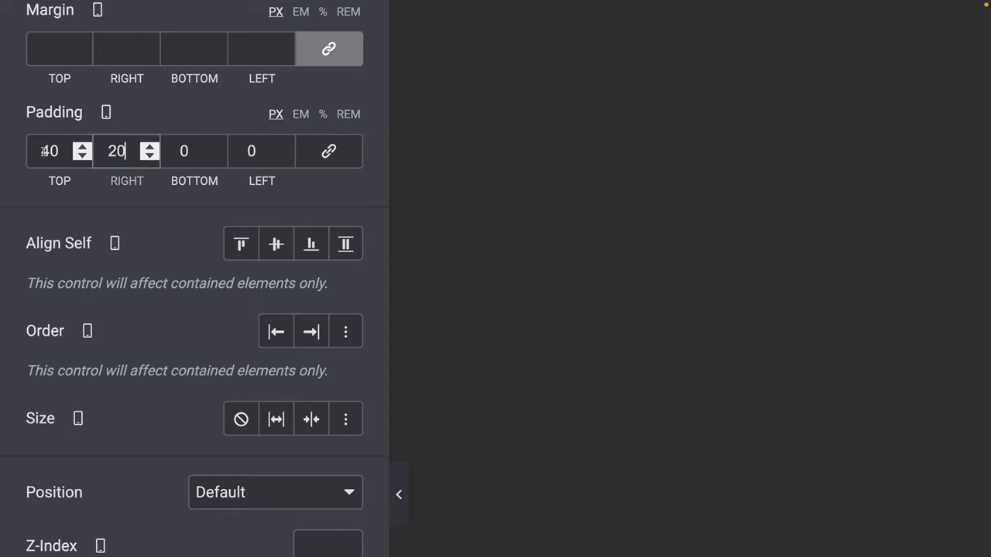
key(Tab)
text(40)
key(Tab)
text(20)
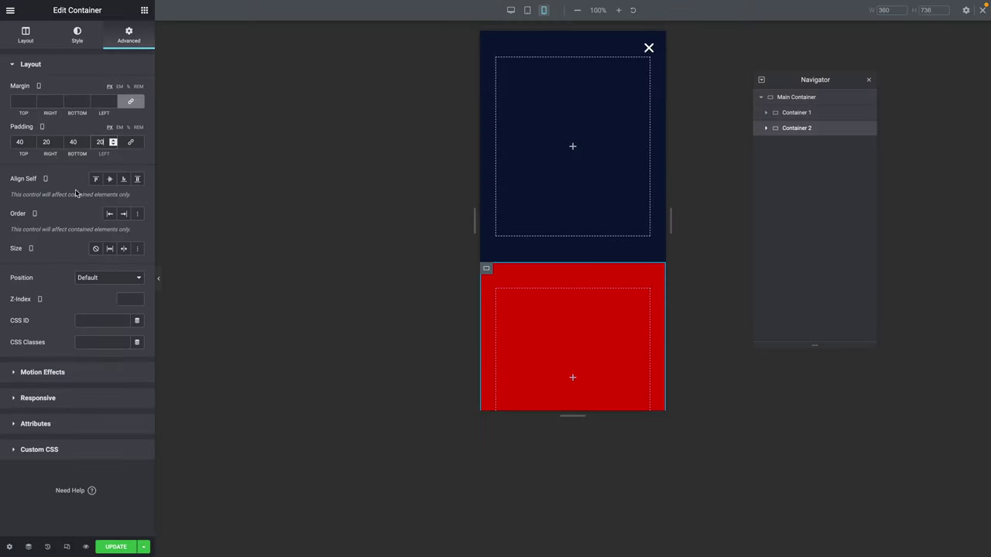
click(42, 126)
click(44, 101)
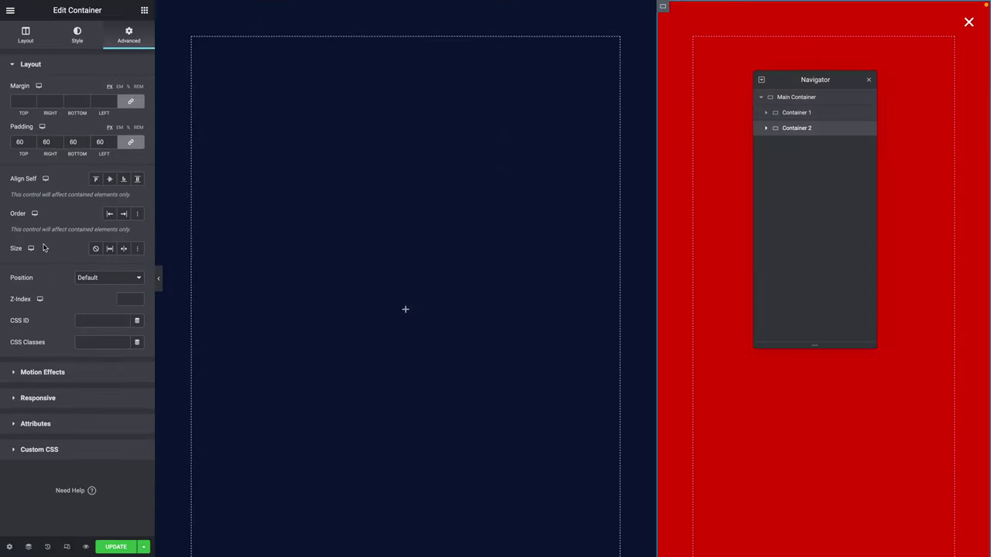
Give Container 2 a Slide In Up entrance animation with a Fast duration and update the popup.
click(21, 375)
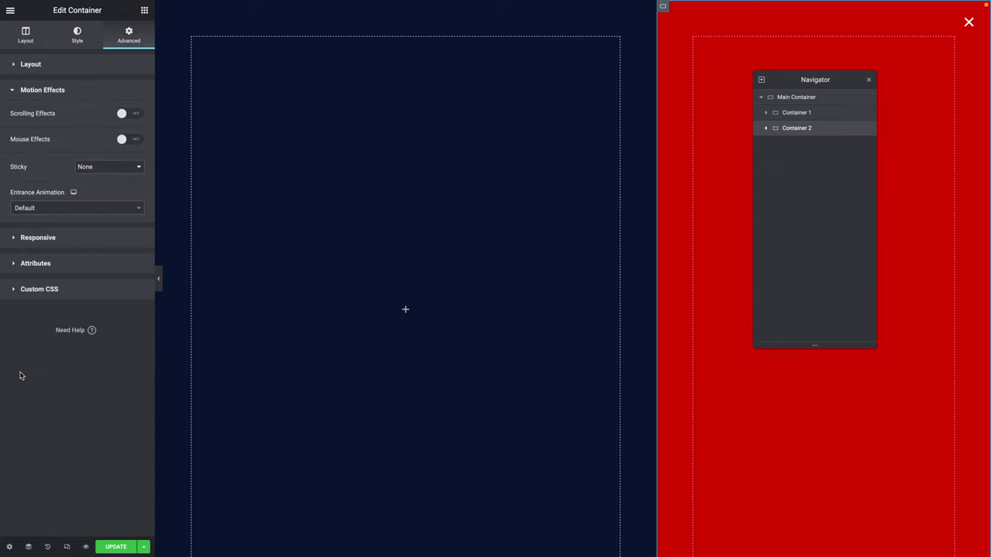
click(31, 213)
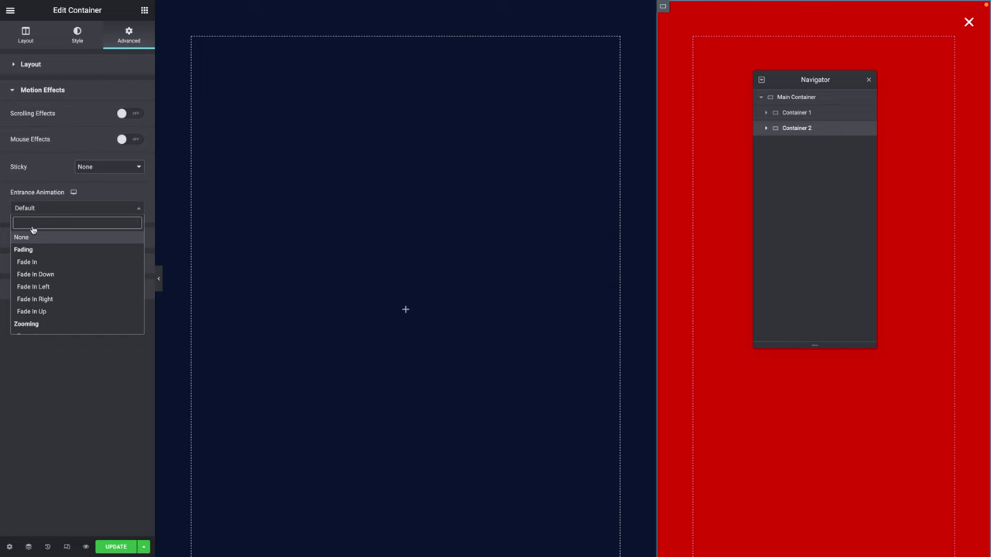
text(slide)
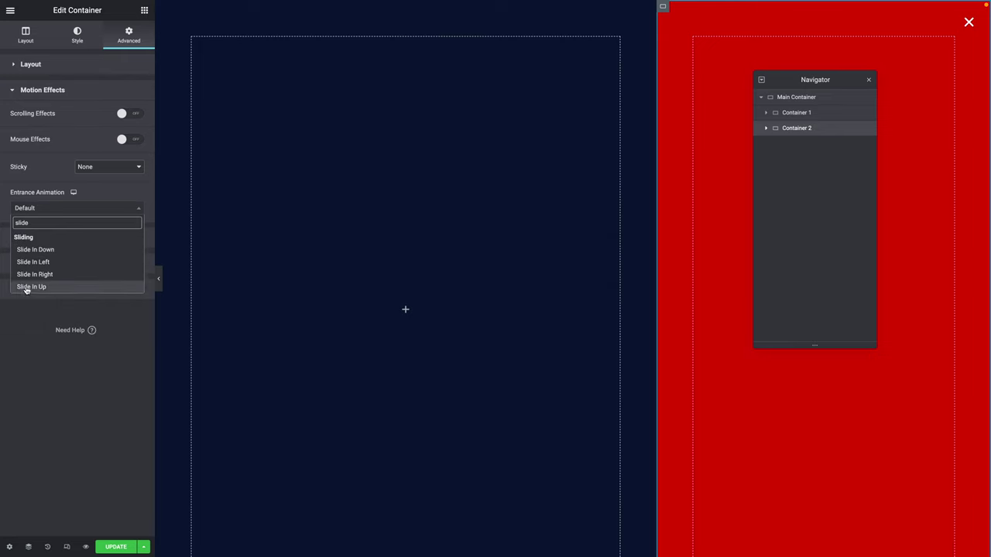
click(25, 287)
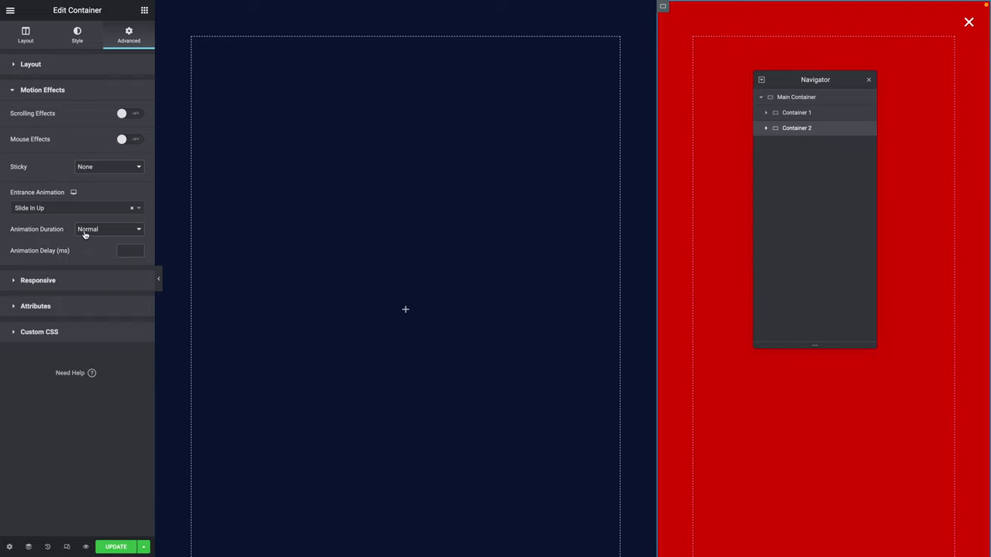
click(85, 235)
click(86, 239)
click(116, 547)
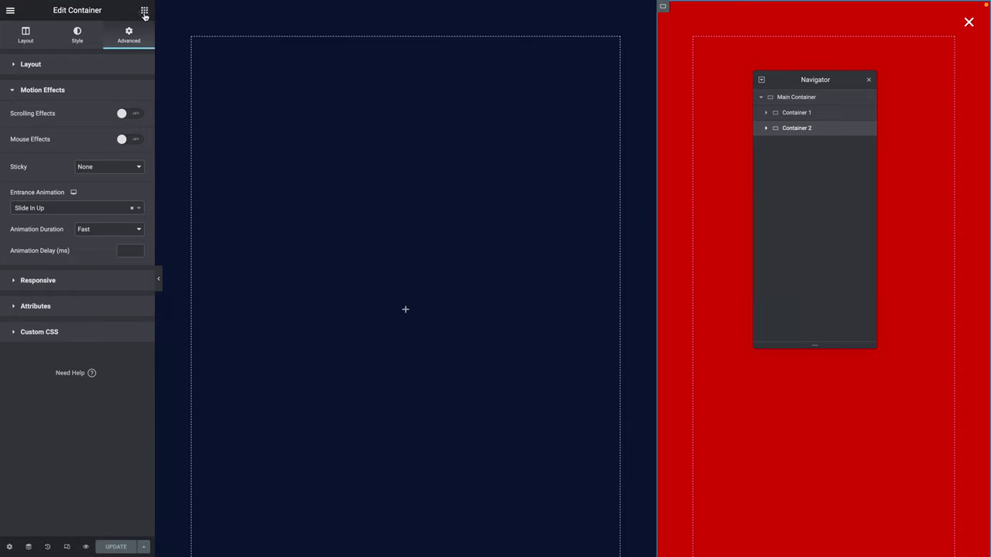
Find the Nav Menu widget and add it to Container 1.
click(145, 22)
click(67, 48)
text(nav men)
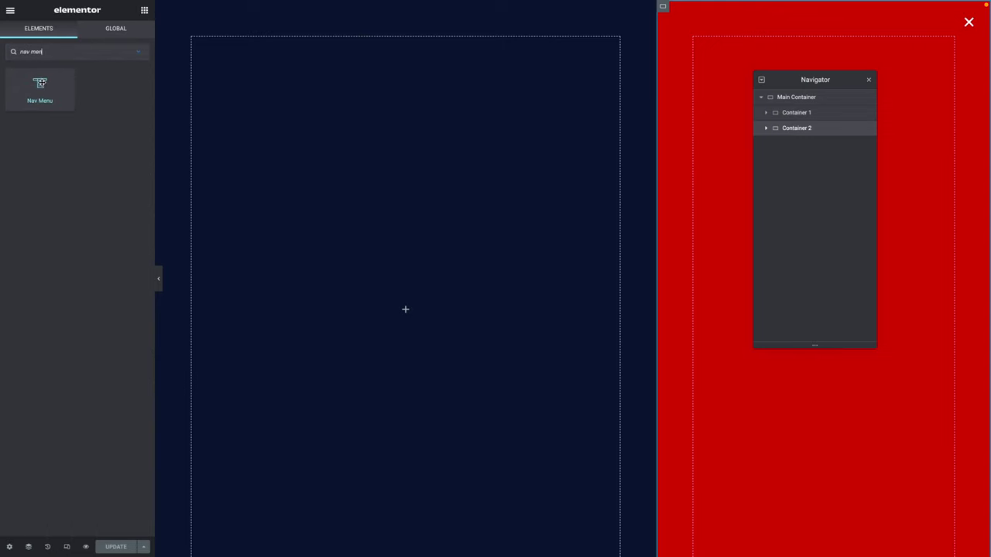
drag(40, 84, 374, 308)
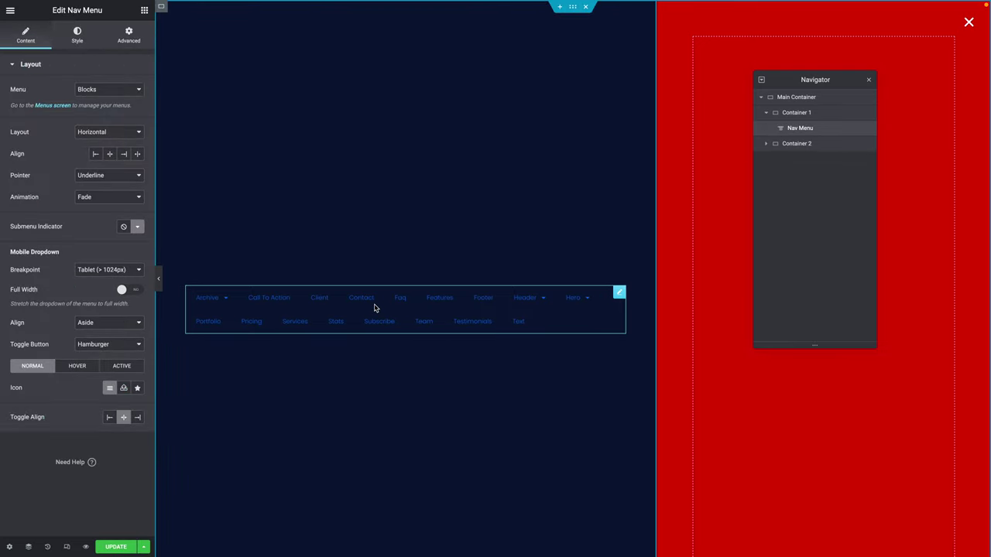
Assign My Menu to the Nav Menu widget and set its layout to Dropdown.
click(84, 94)
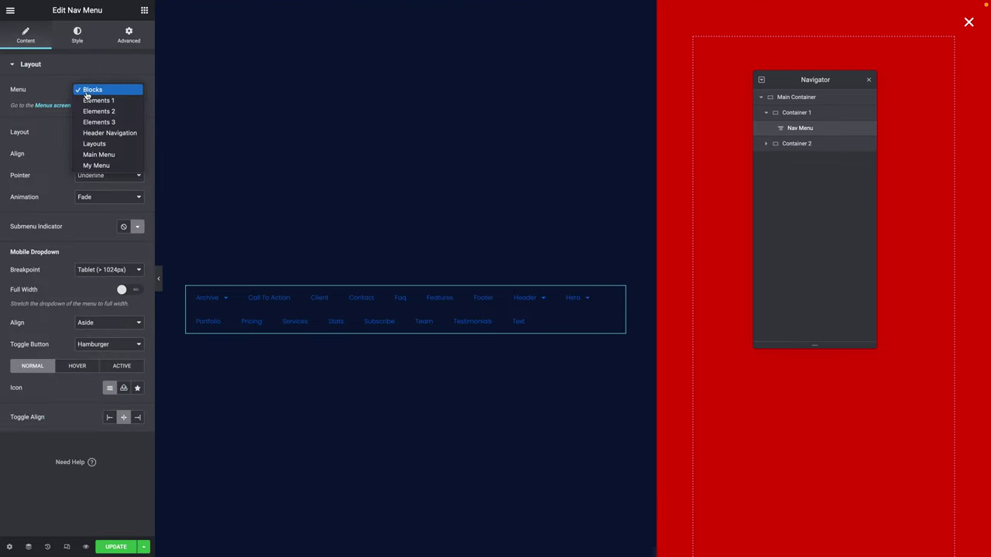
click(89, 166)
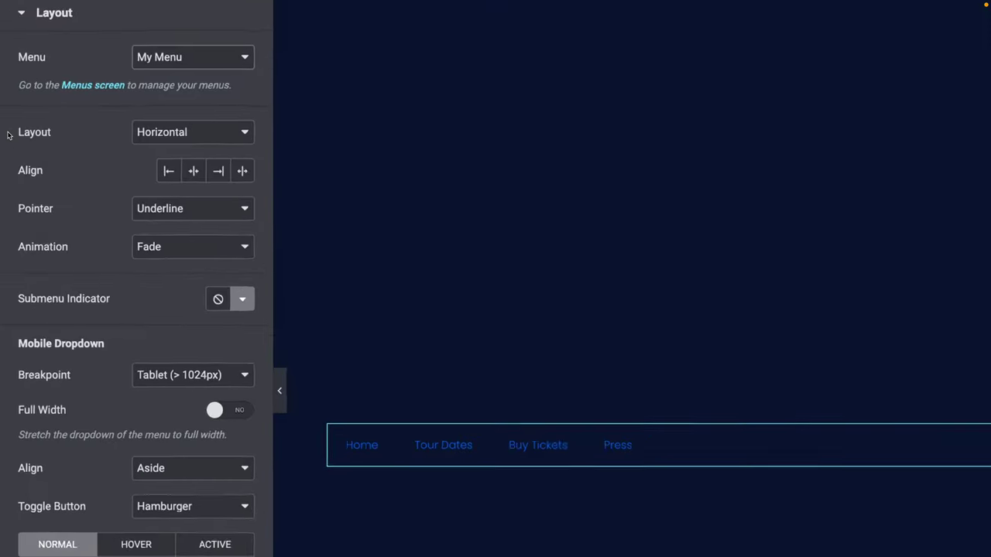
click(126, 135)
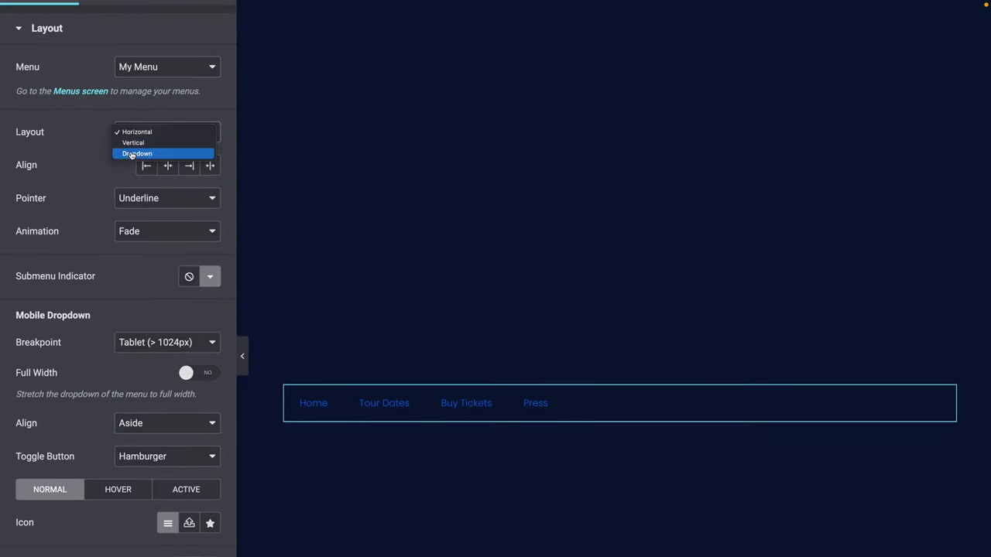
click(131, 155)
Set the Nav Menu's alignment to Center and its toggle button to None.
click(129, 257)
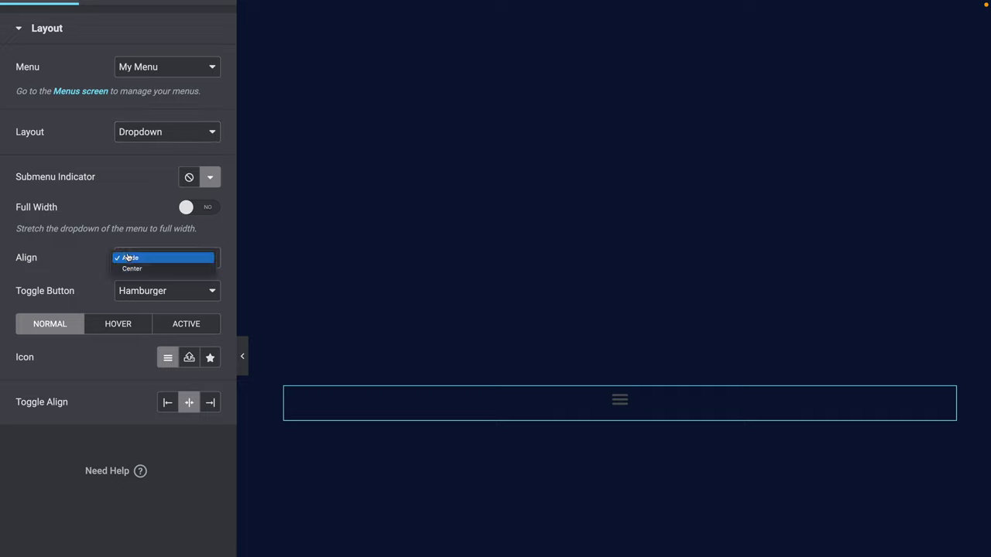
click(131, 271)
click(138, 302)
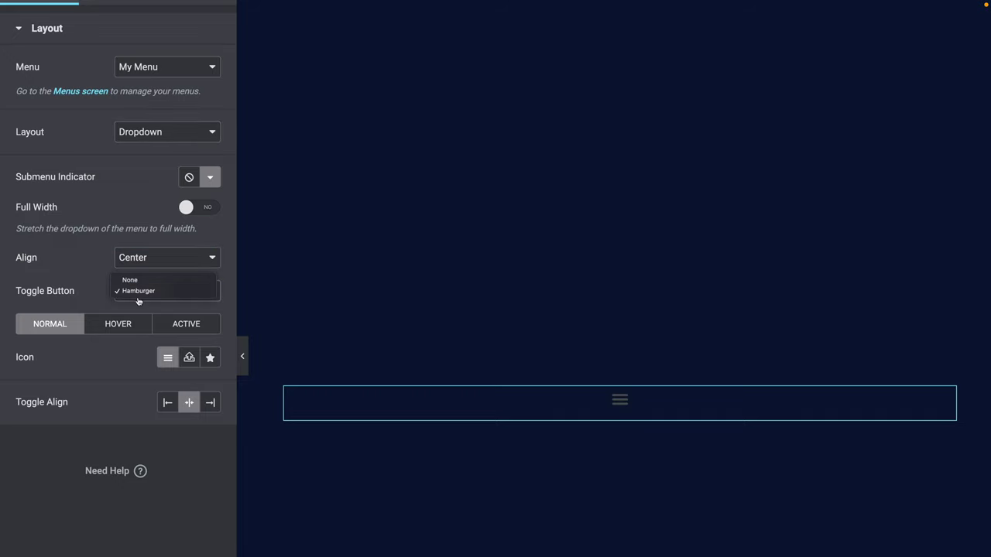
click(133, 281)
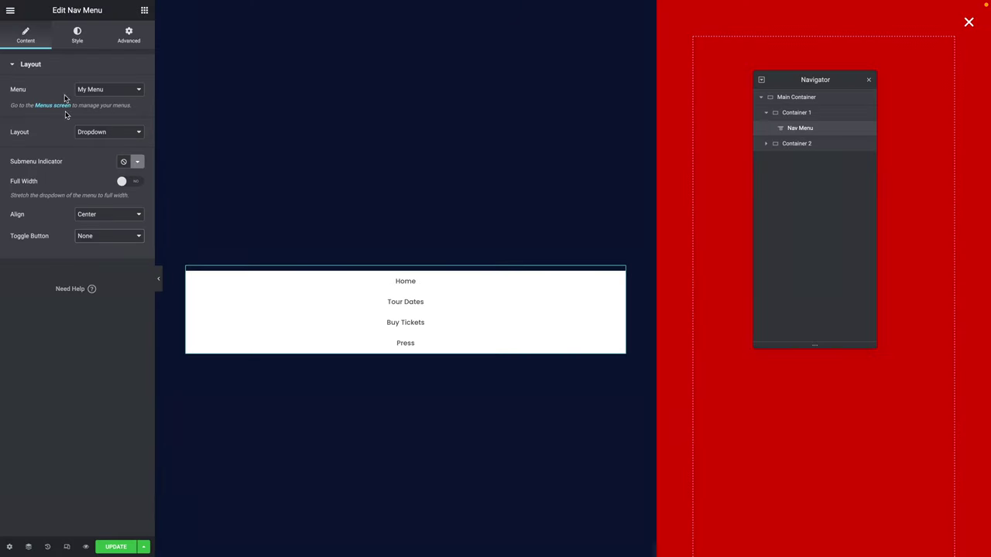
Style the dropdown's normal state with white text and a fully transparent background.
click(78, 36)
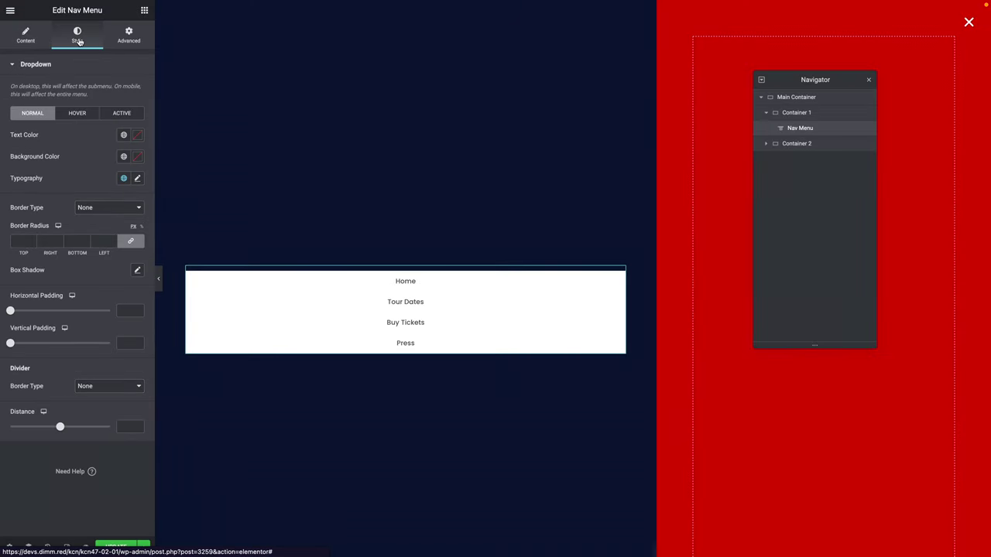
click(137, 134)
drag(72, 187, 2, 173)
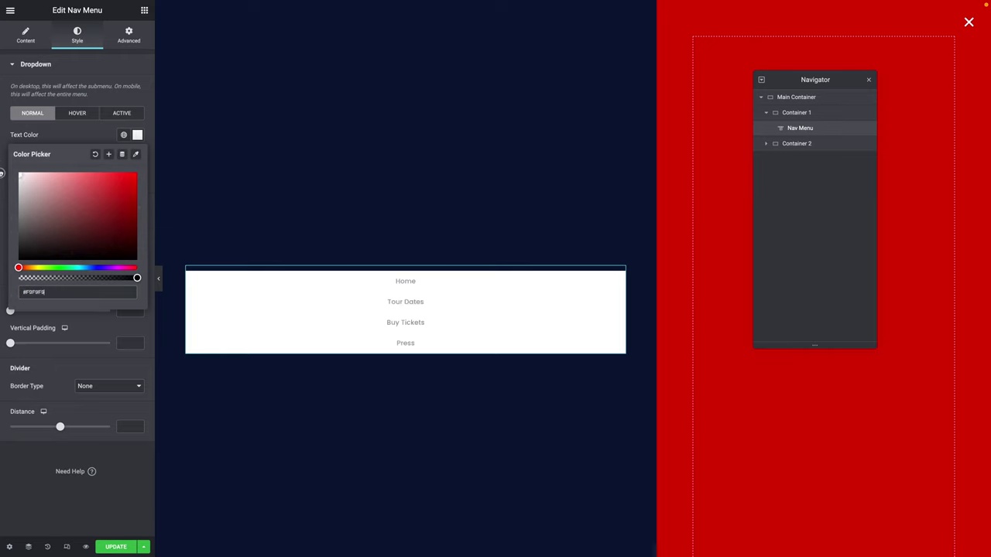
click(80, 133)
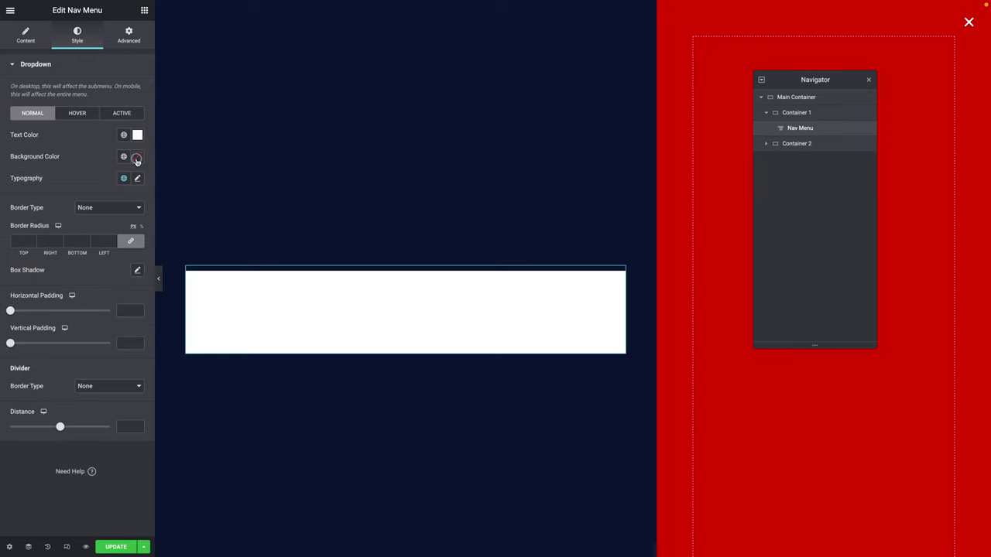
click(137, 158)
drag(136, 301, 4, 306)
click(86, 155)
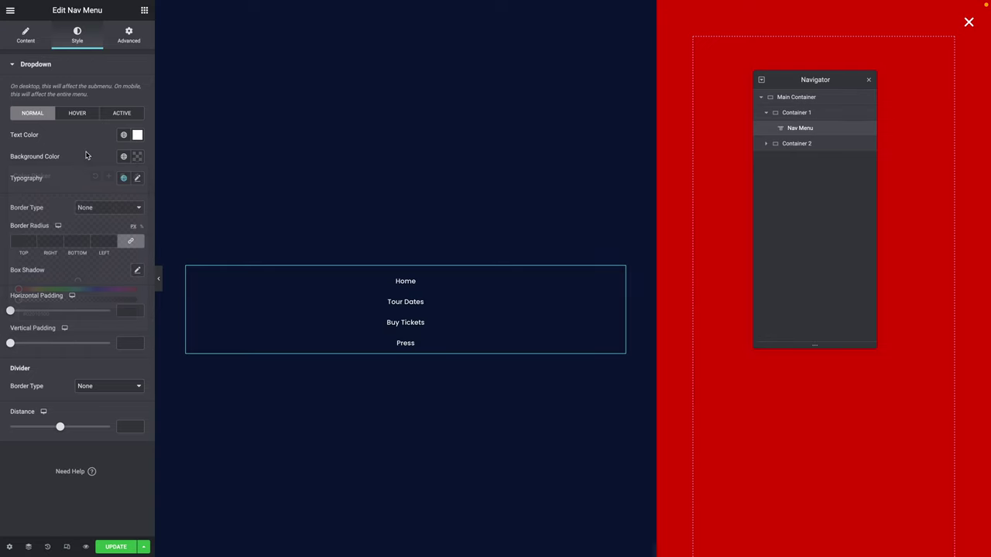
Give the dropdown's hover state the global Accent text color and a fully transparent background.
click(71, 117)
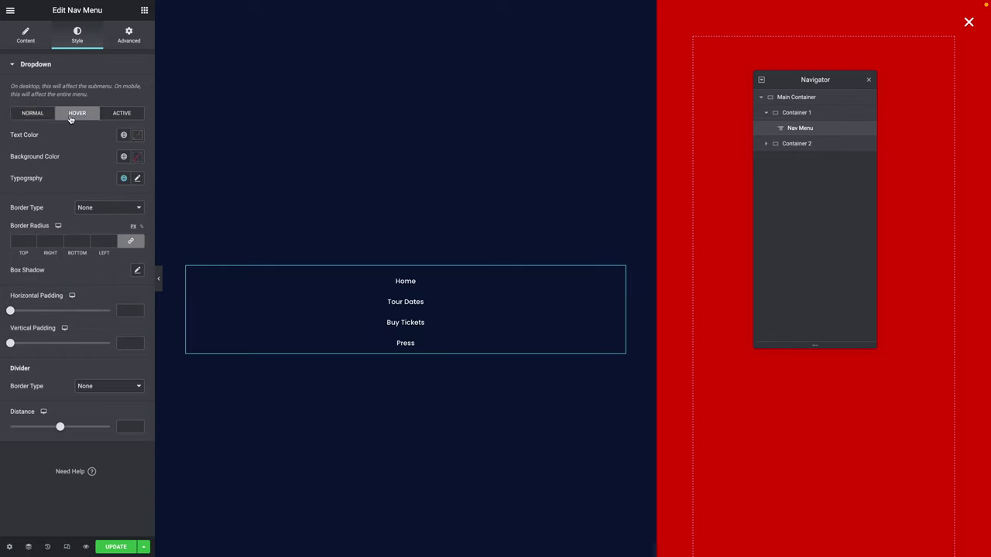
click(123, 137)
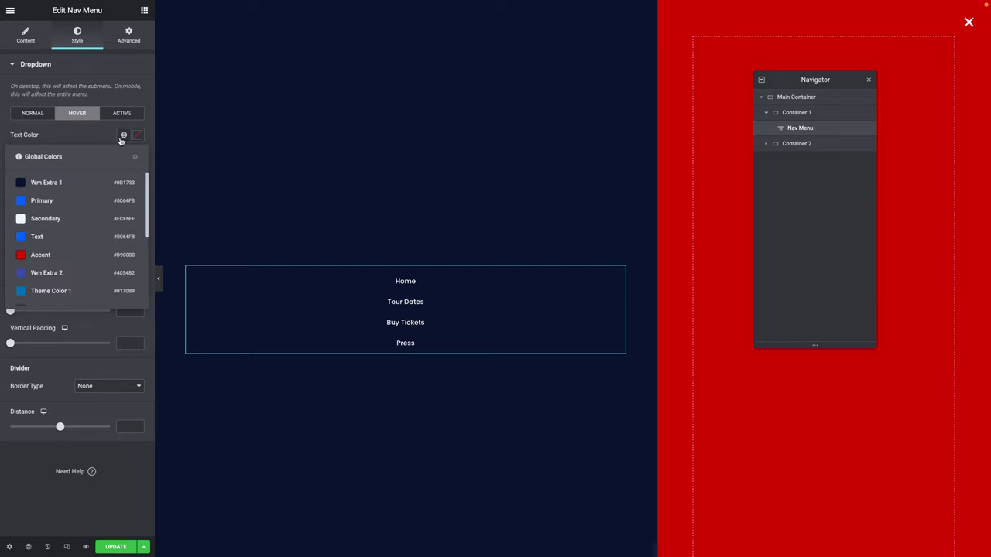
click(38, 256)
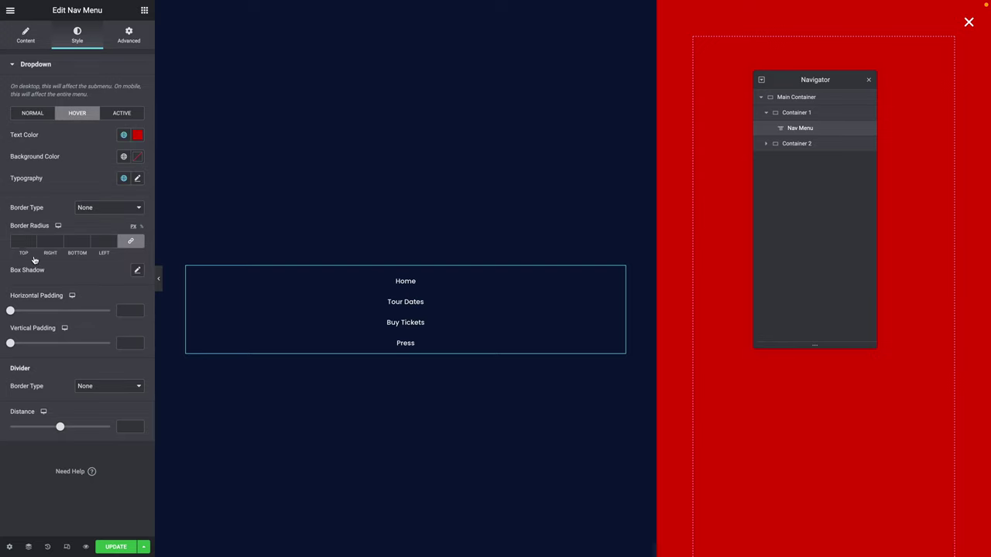
click(137, 156)
drag(137, 301, 24, 303)
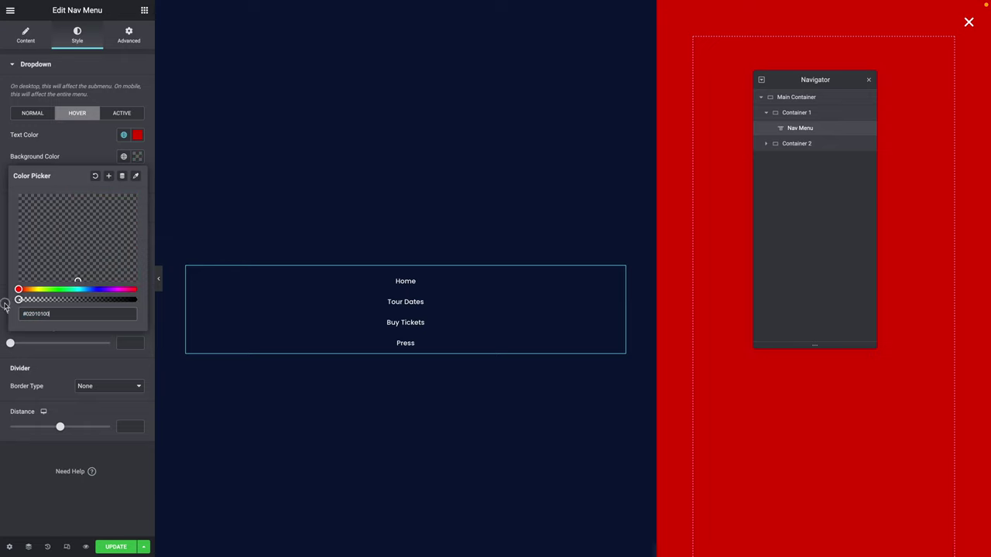
click(71, 141)
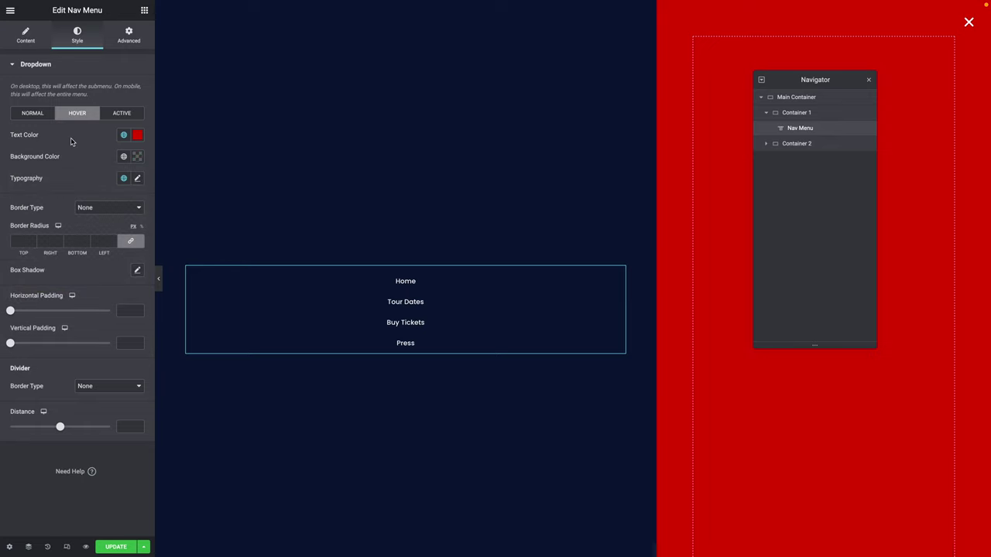
Give the dropdown's active state the global Accent text color and a fully transparent background.
click(116, 115)
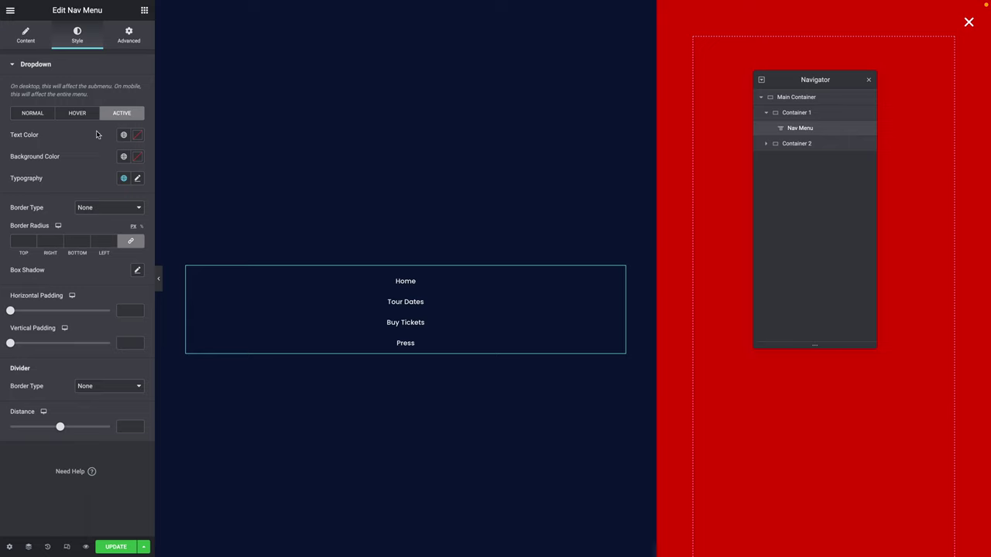
click(123, 135)
click(51, 256)
click(137, 158)
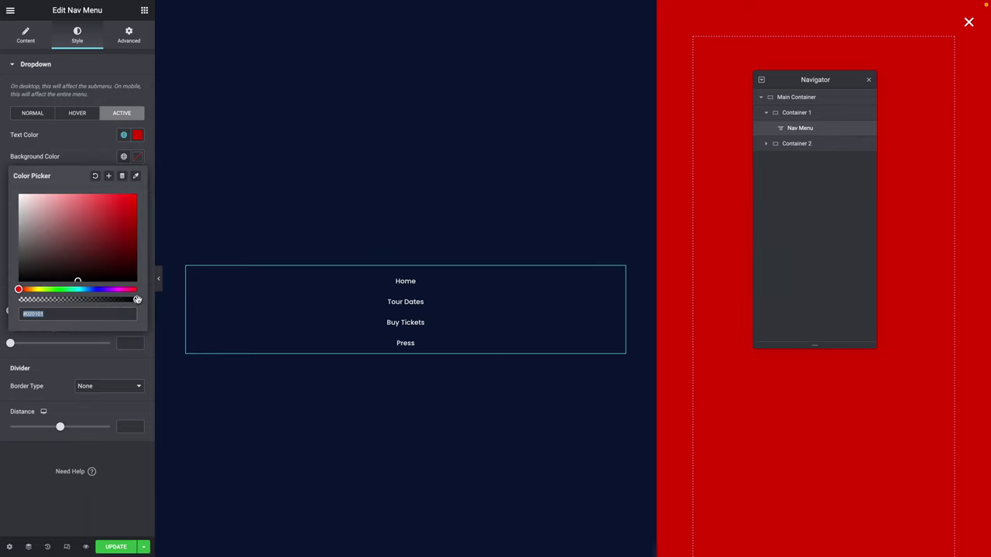
drag(137, 299, 2, 312)
click(76, 140)
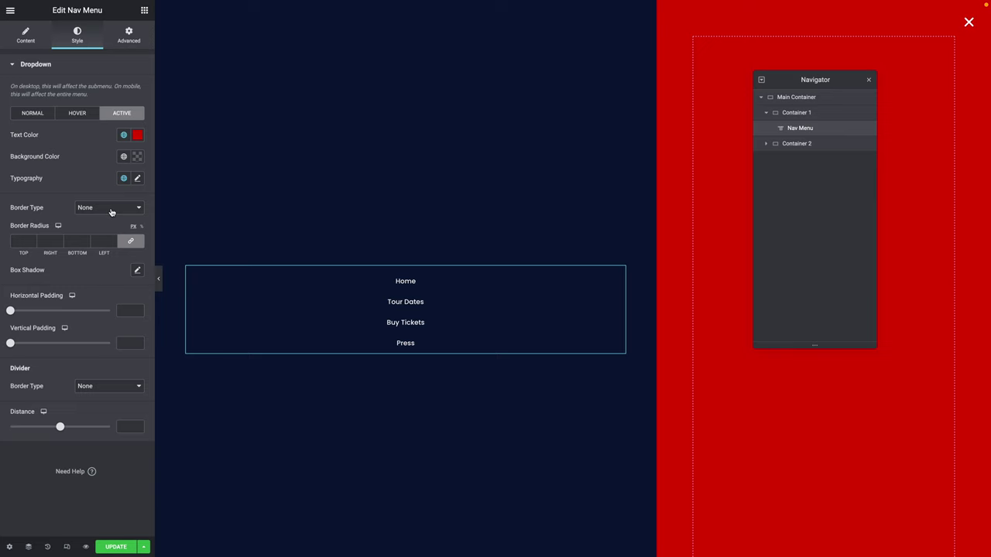
Set the dropdown's typography size to 99 px on desktop, 50 px on tablet and 30 px on mobile.
click(136, 179)
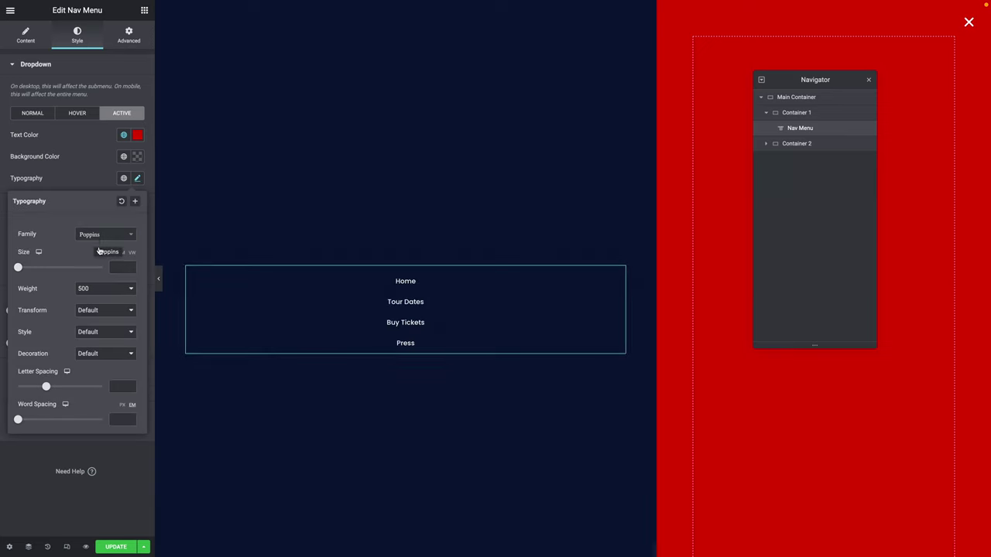
click(113, 268)
text(39)
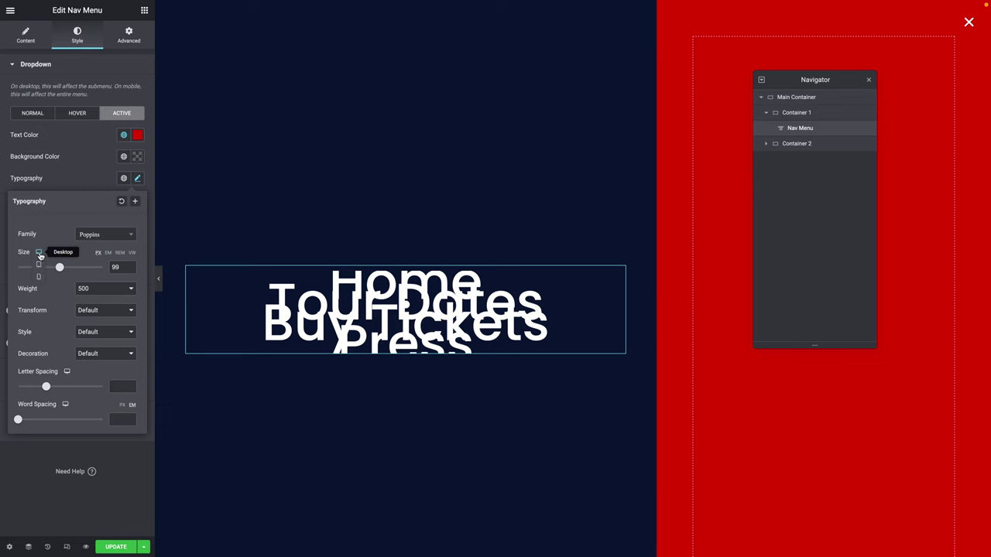
click(40, 267)
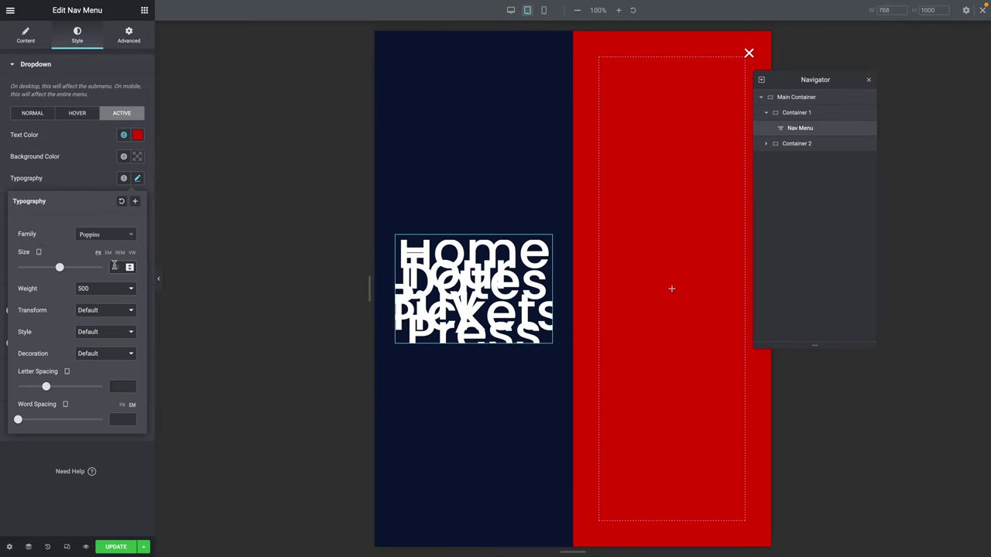
text(50)
click(37, 253)
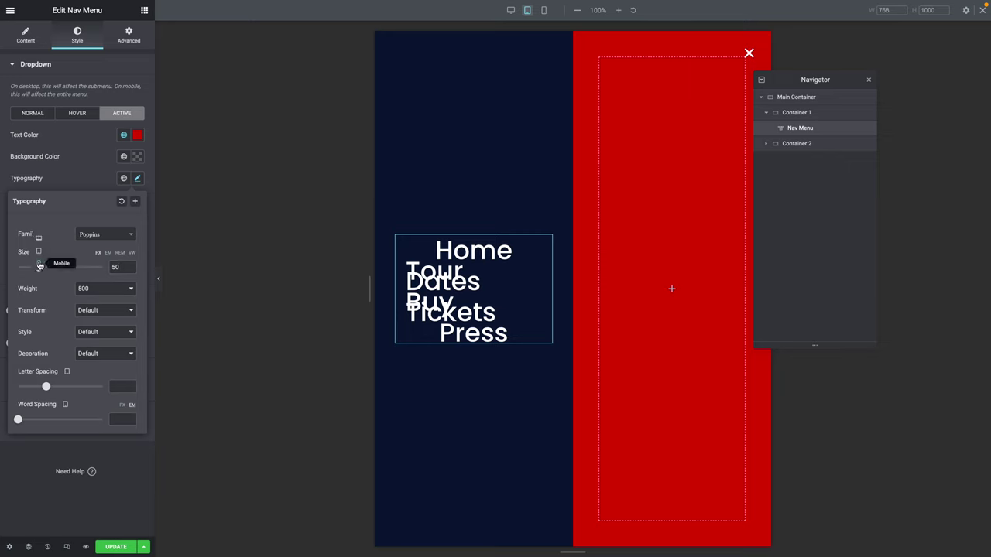
click(40, 265)
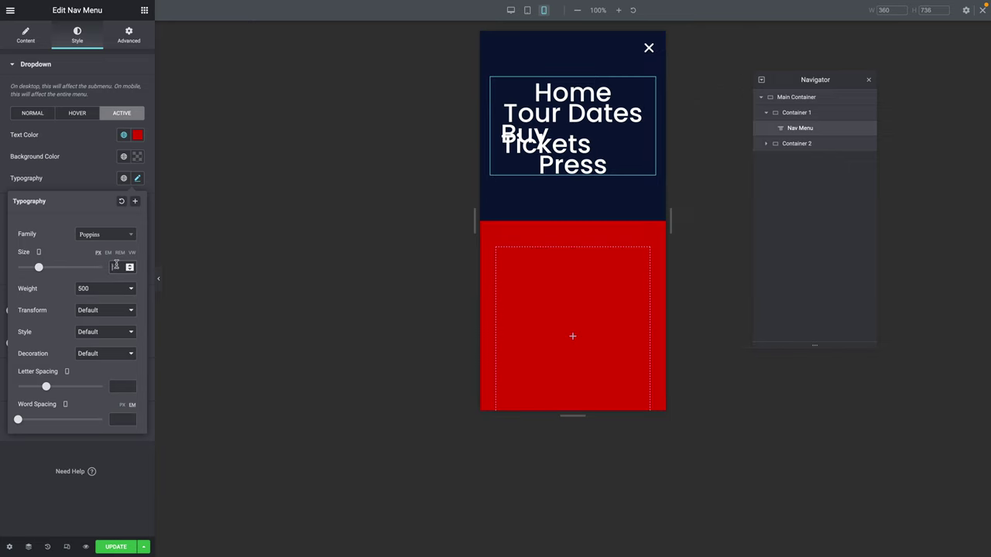
click(116, 266)
text(30)
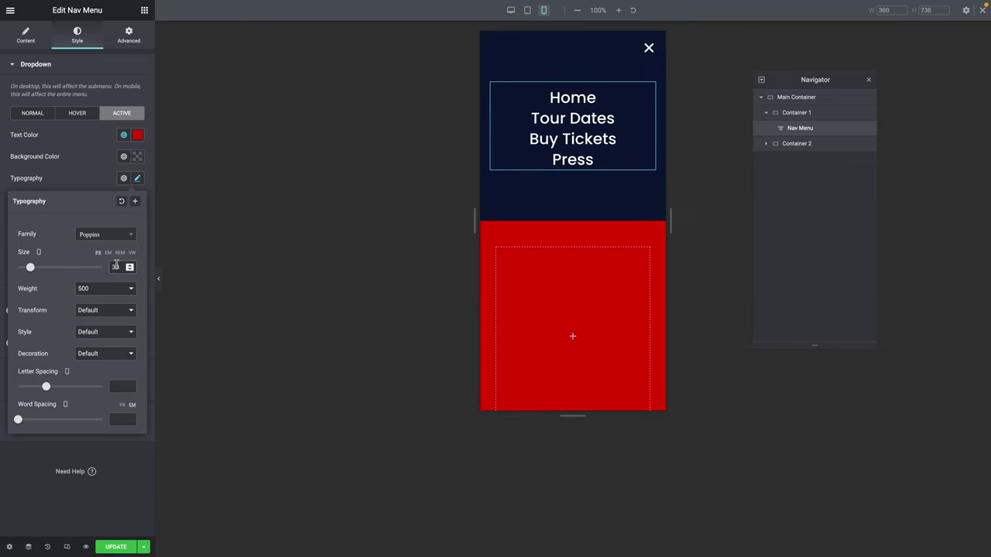
click(91, 181)
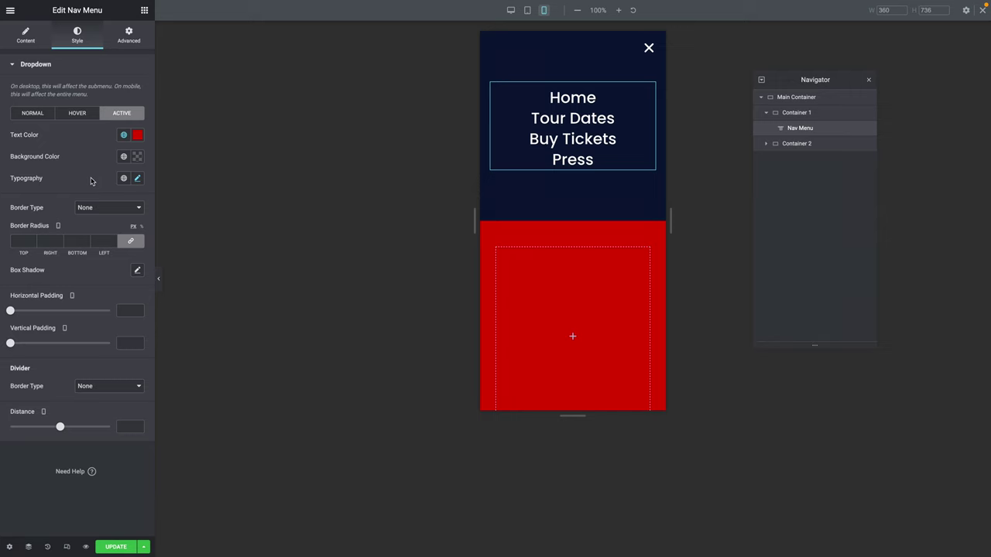
Set the dropdown's vertical padding to 50 on desktop, 40 on tablet and 20 on mobile.
click(510, 10)
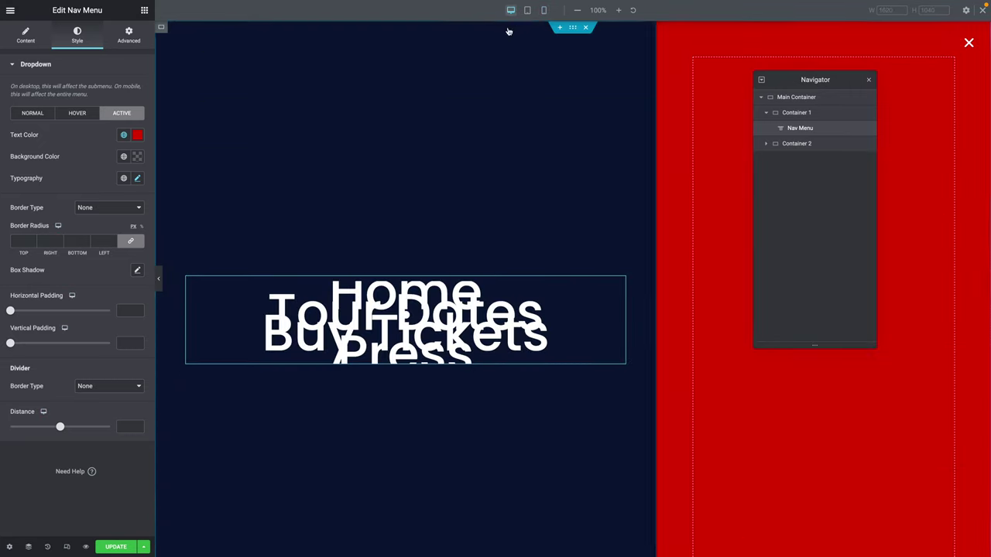
click(123, 340)
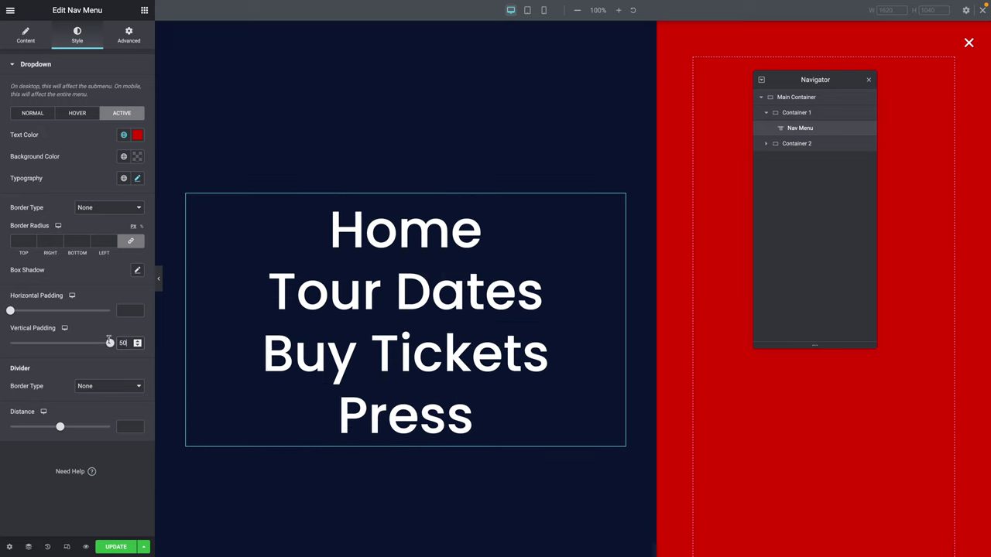
click(64, 341)
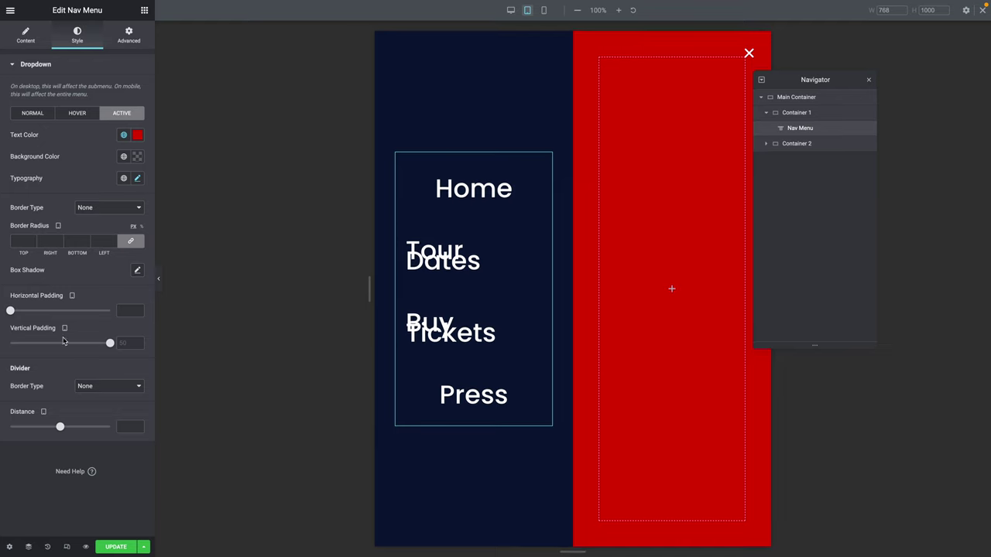
click(125, 344)
text(40)
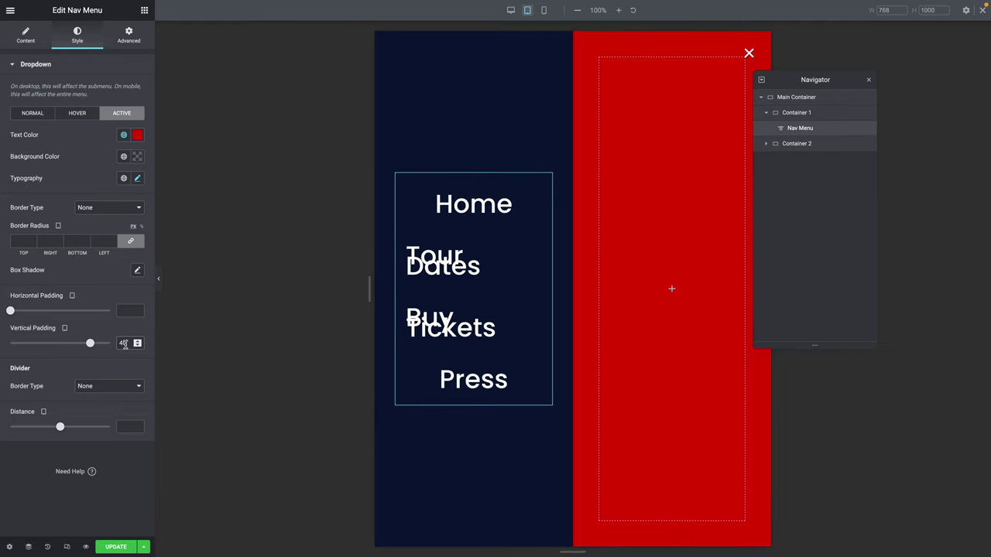
click(66, 342)
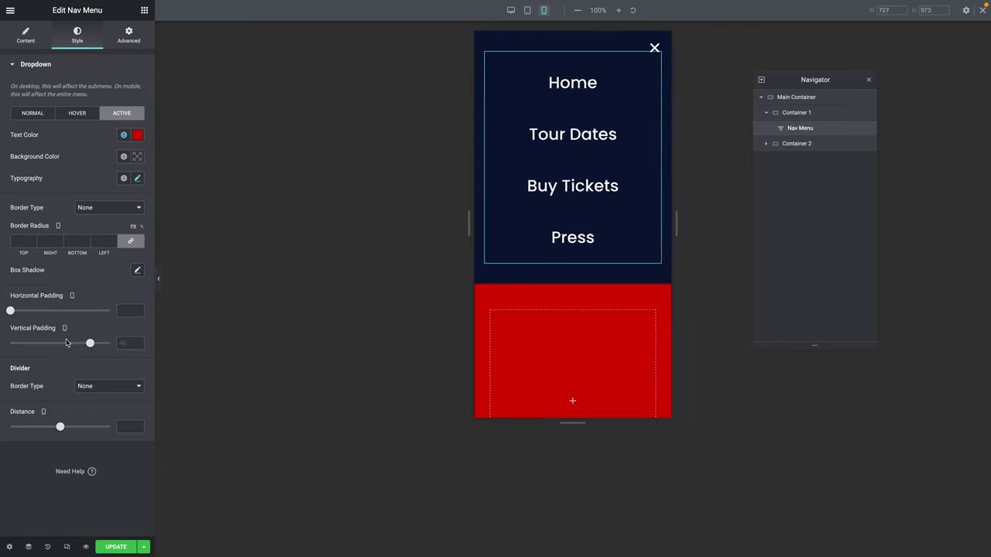
click(120, 343)
text(20)
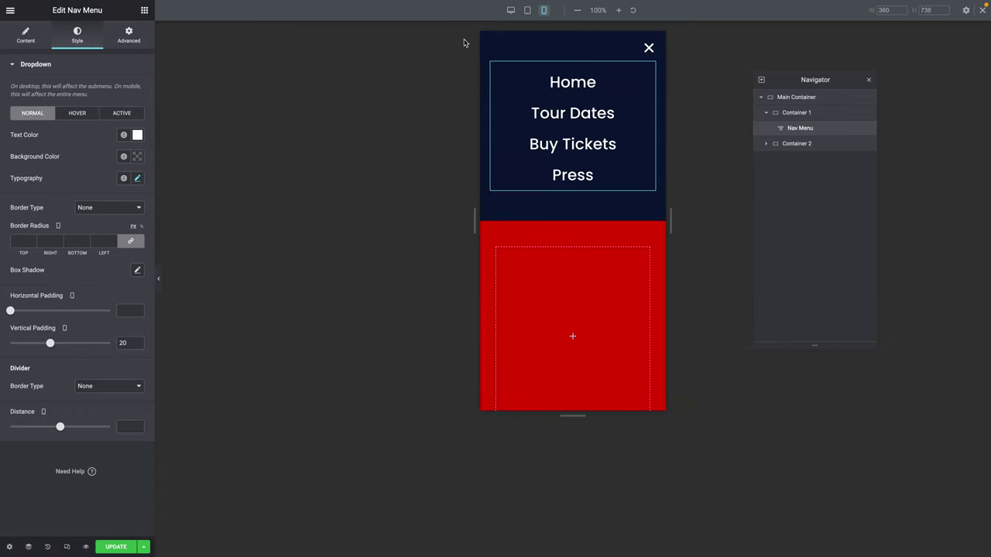
In the tablet view, change the Main Container's item direction to a top-to-bottom column.
click(528, 10)
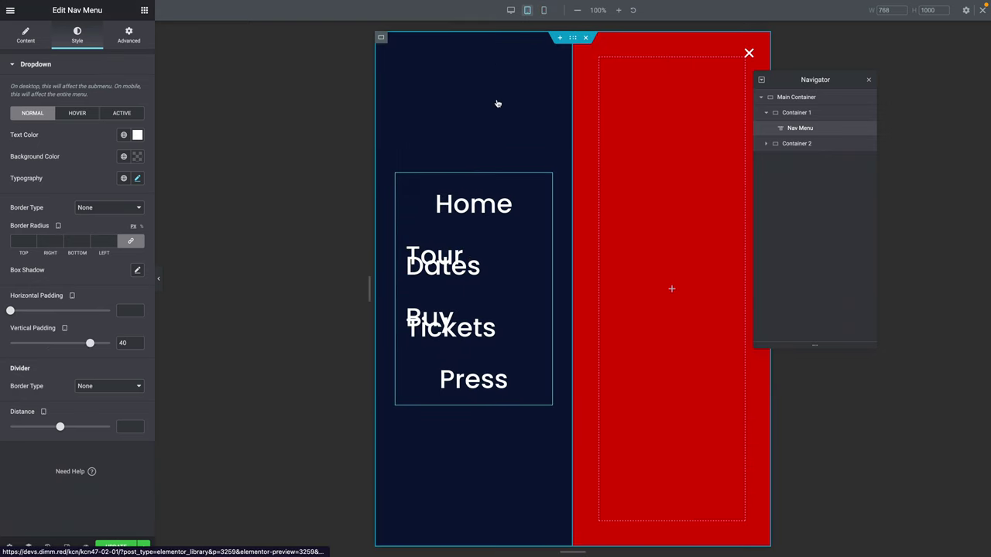
click(791, 98)
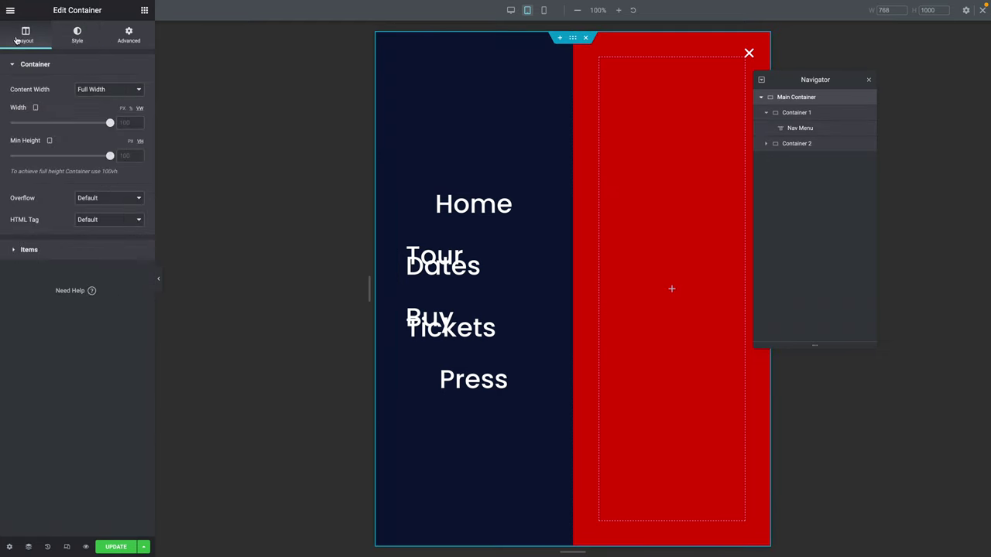
click(15, 253)
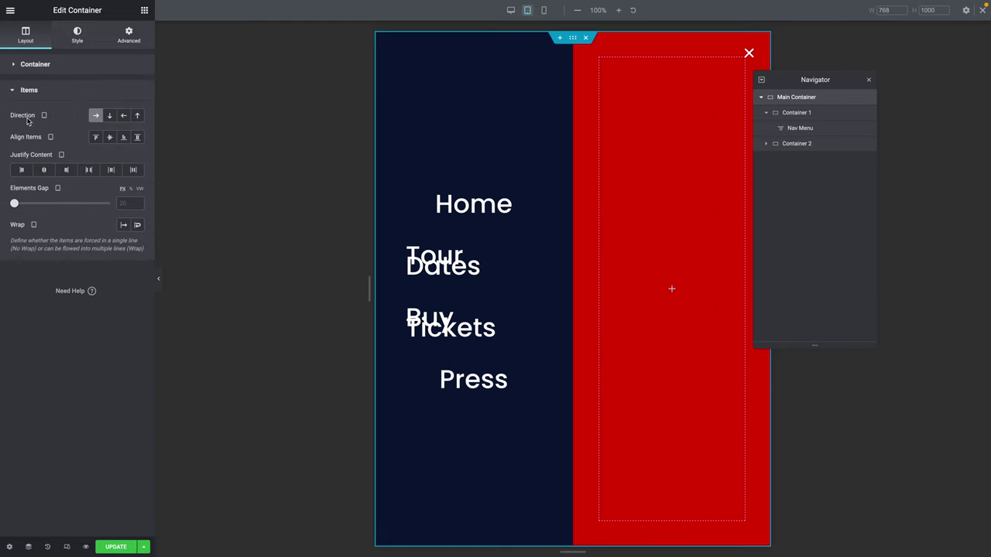
click(109, 116)
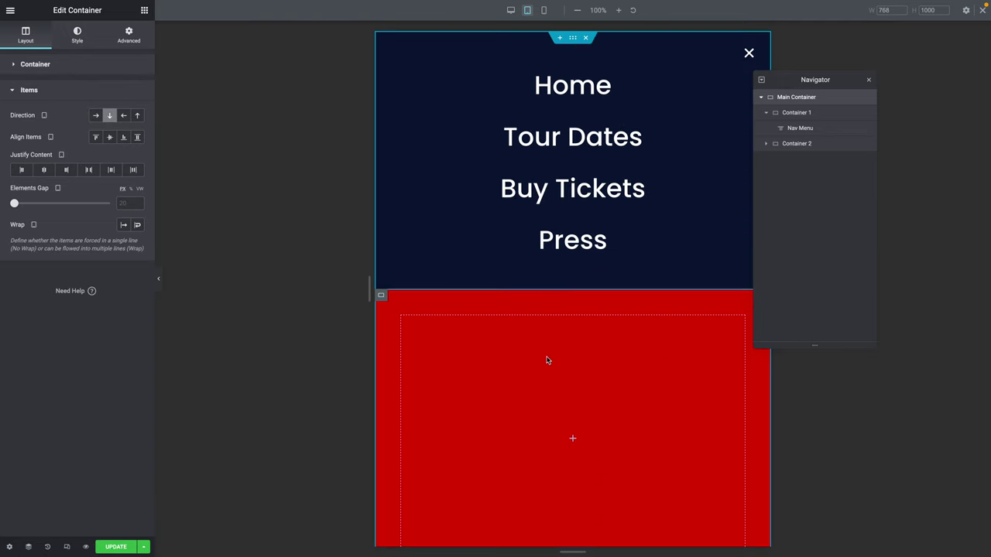
Compare the Main Container's direction in desktop and tablet, keep the tablet direction on column, and update the popup.
click(44, 112)
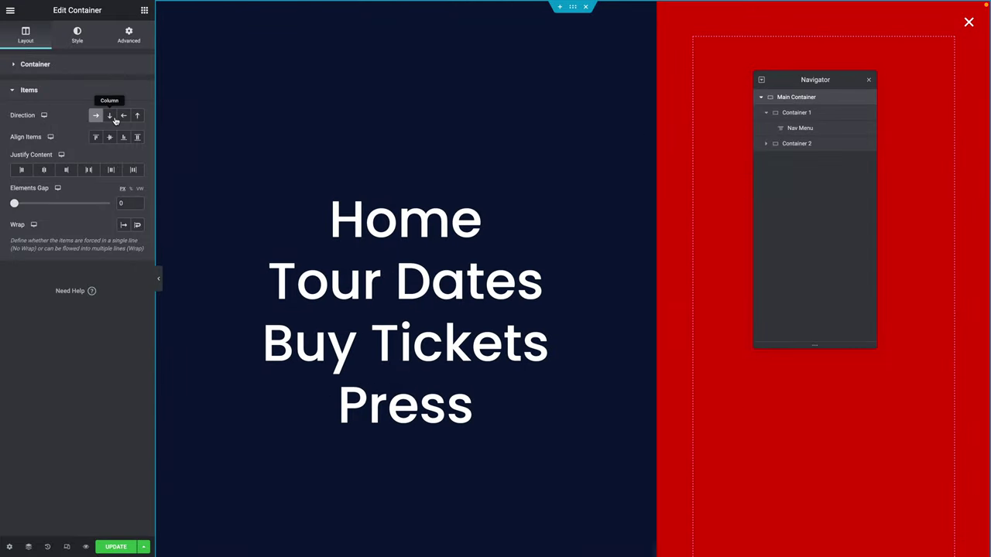
click(48, 122)
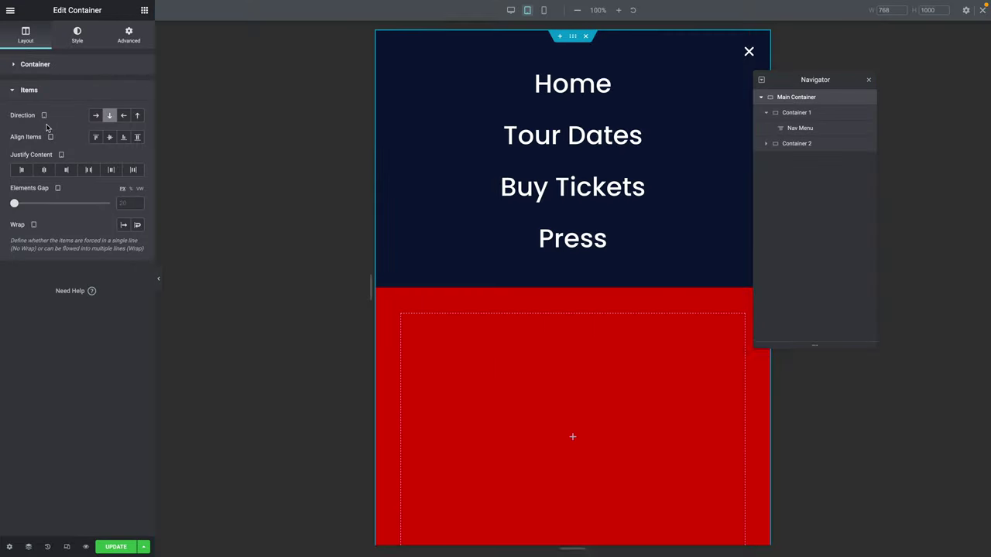
click(110, 118)
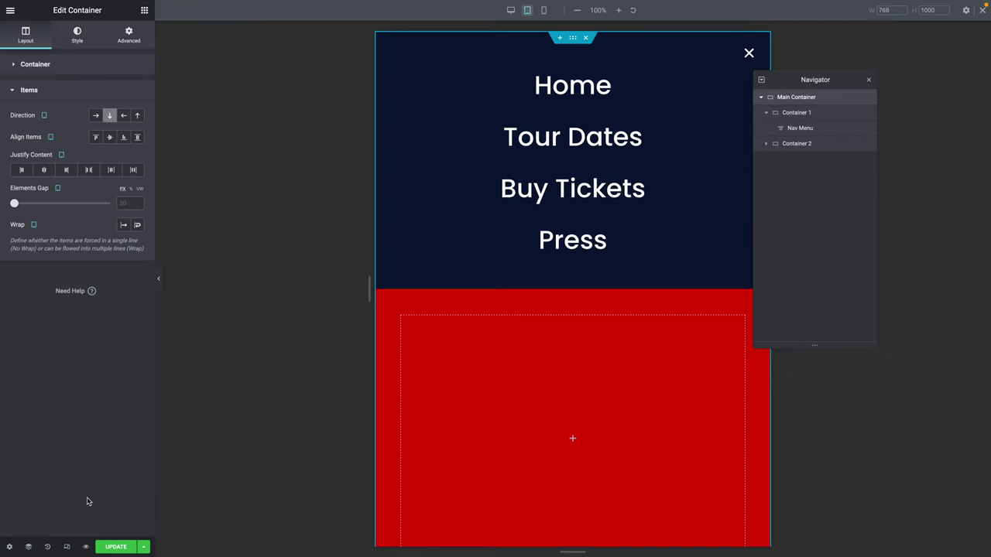
click(110, 550)
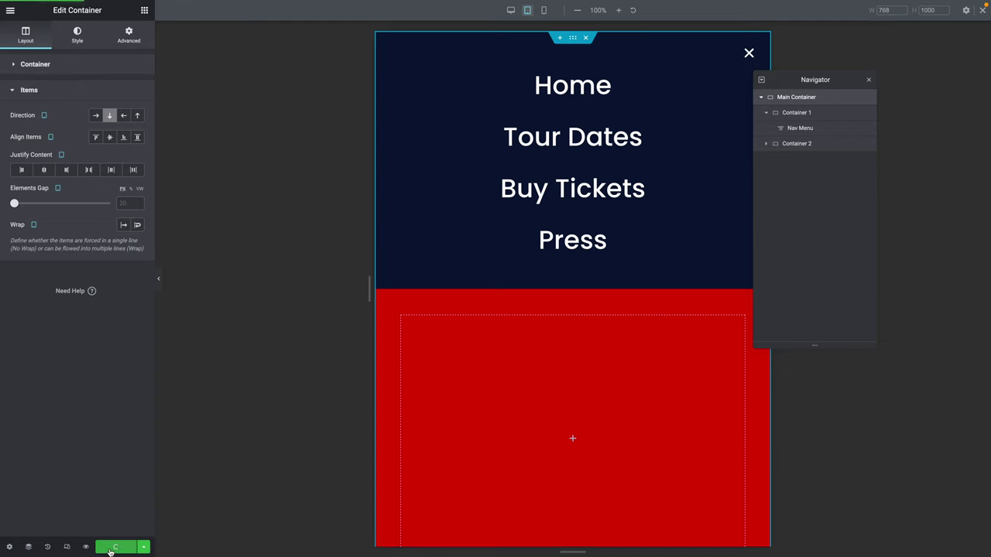
In the desktop view, add an Image widget to the empty Container 2.
click(511, 11)
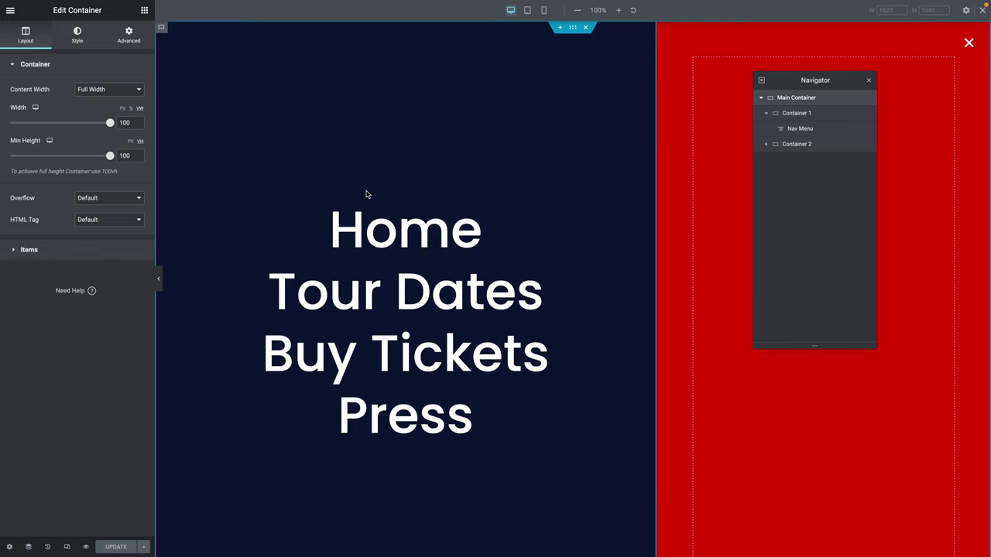
drag(812, 80, 551, 80)
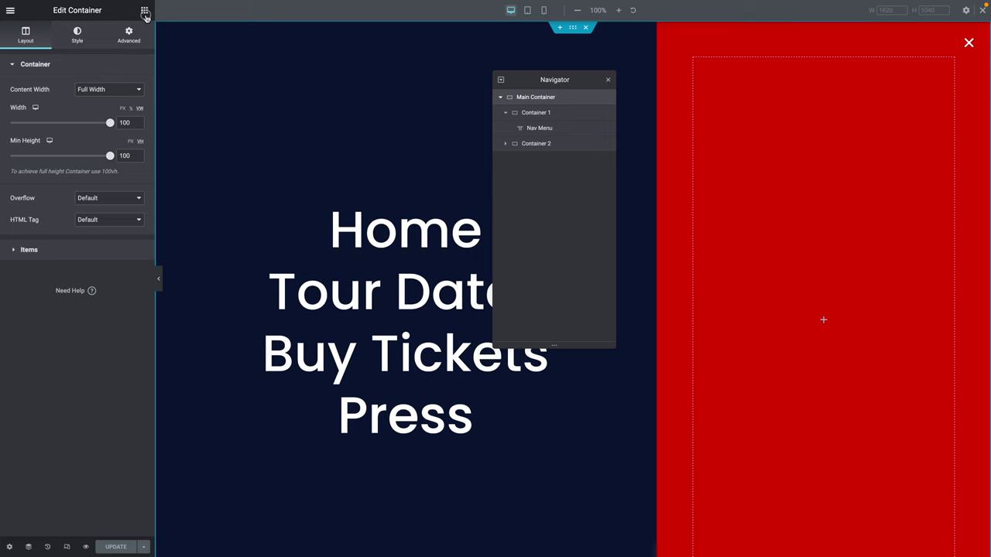
click(144, 12)
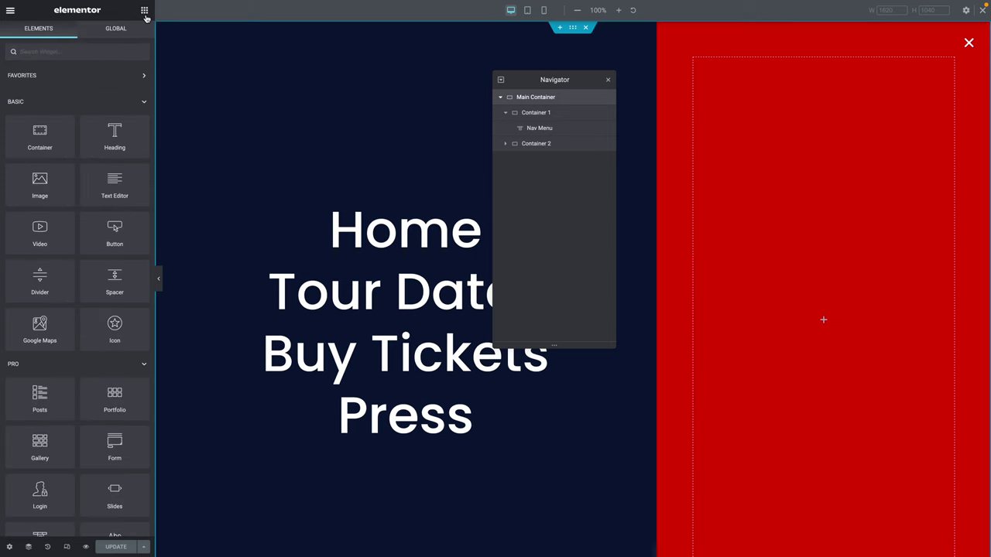
drag(40, 186, 836, 319)
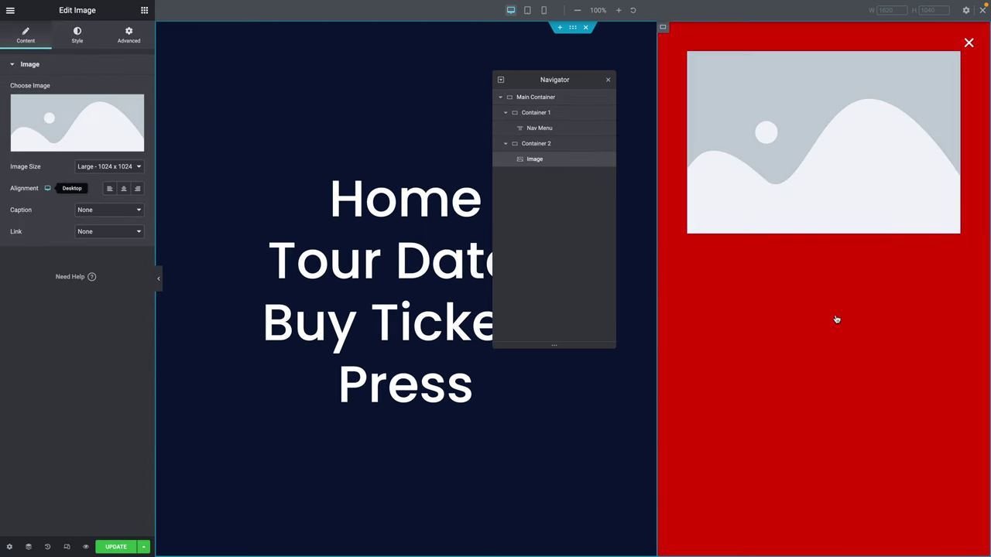
Search the widgets for "list" and add an Icon List widget below the image in Container 2.
click(144, 11)
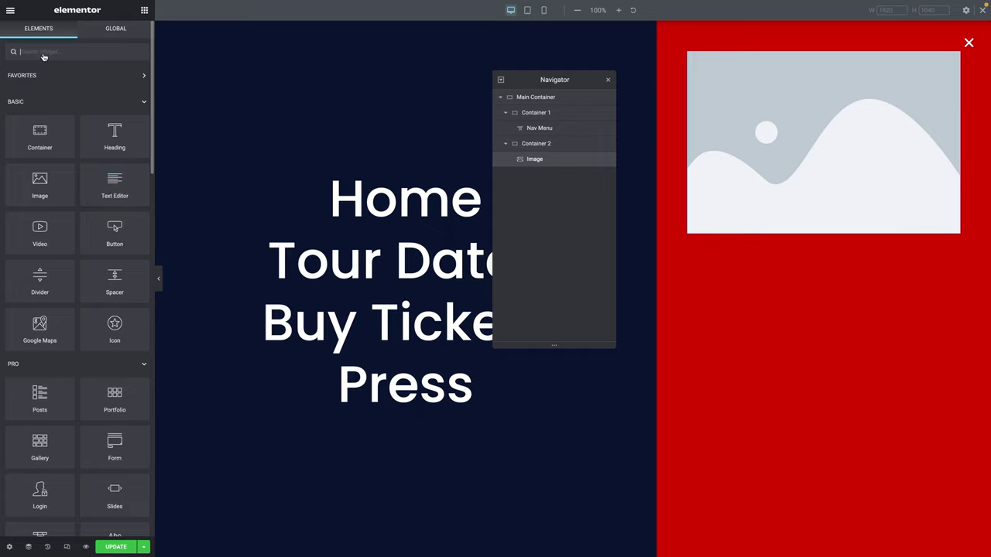
text(list)
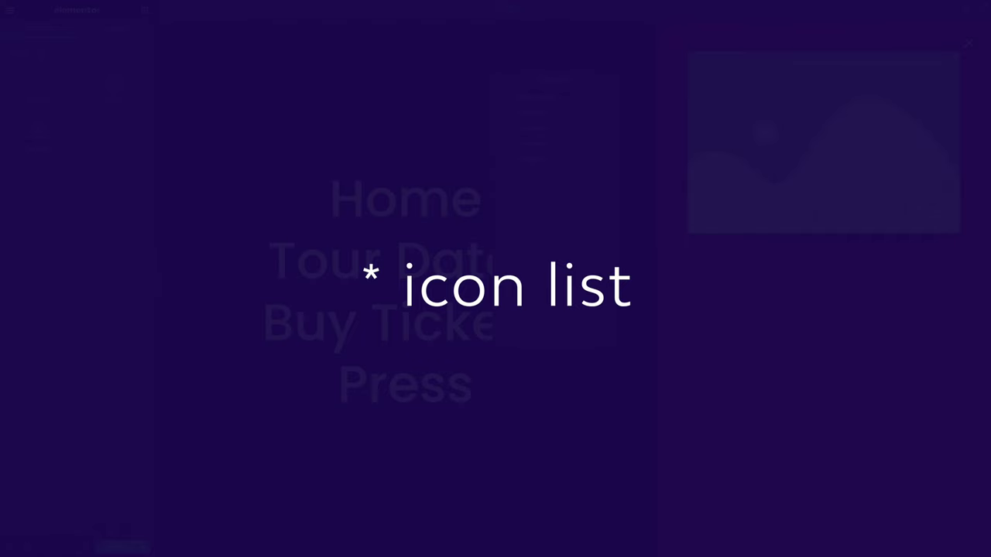
drag(39, 88, 805, 231)
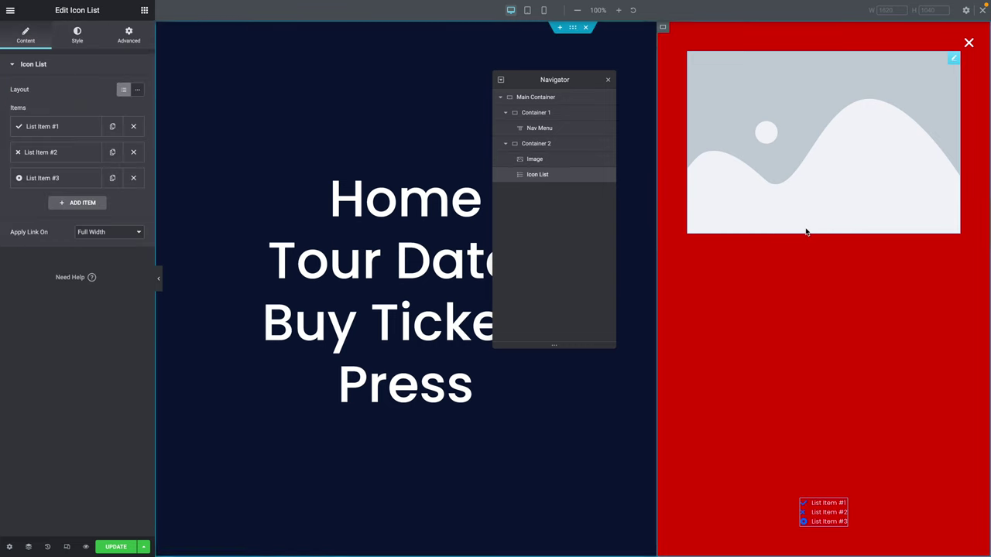
Search the widgets for "button", add a Button to Container 2 and place it below the Icon List.
click(144, 10)
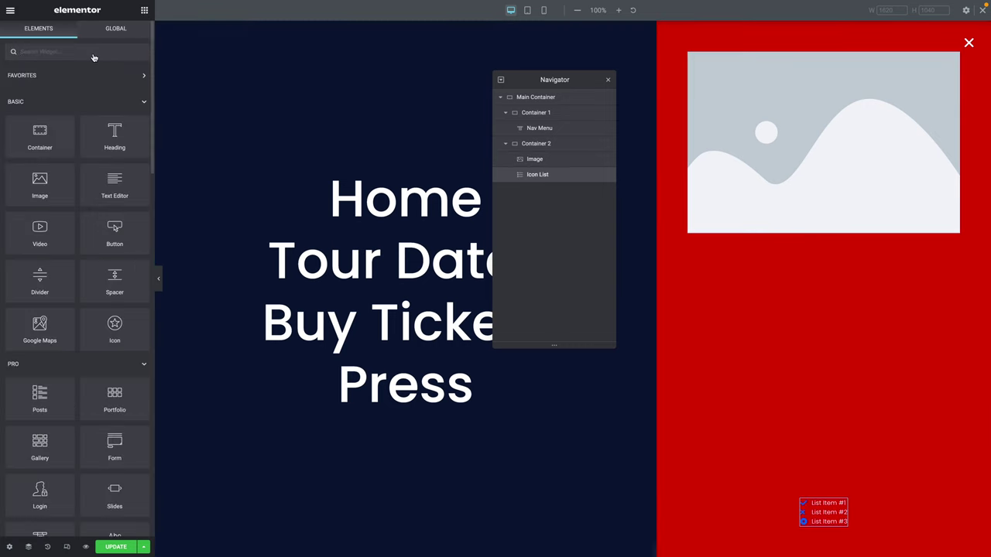
text(button)
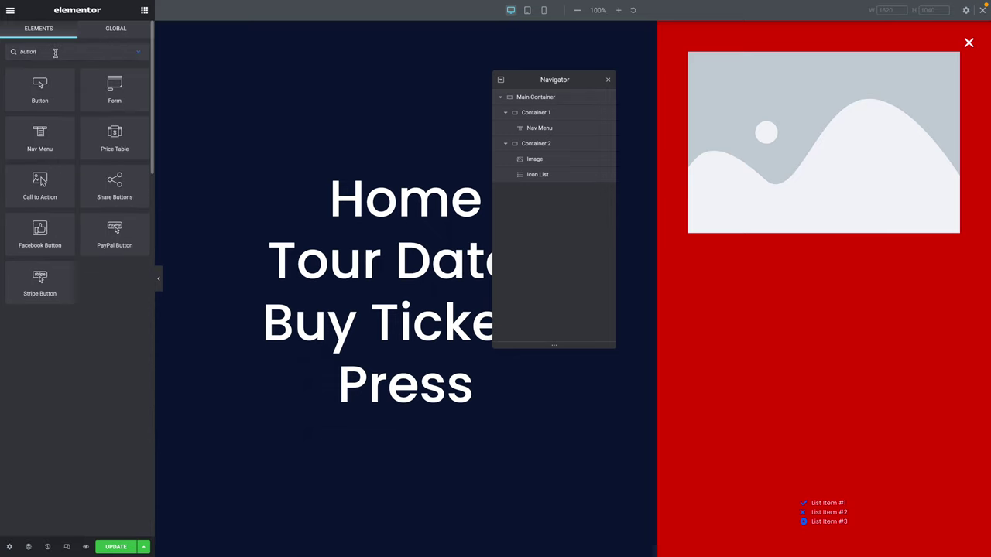
drag(38, 85, 840, 228)
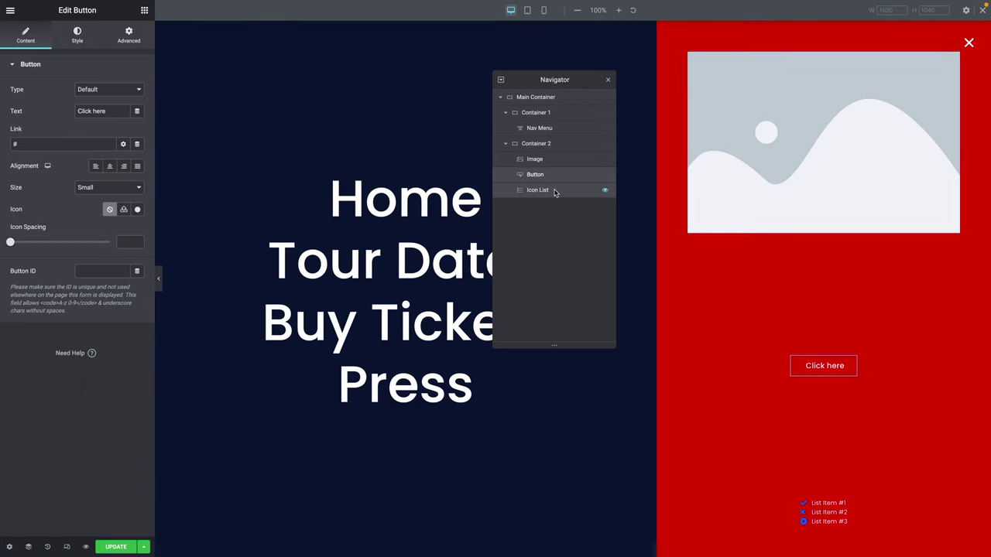
drag(535, 177, 536, 193)
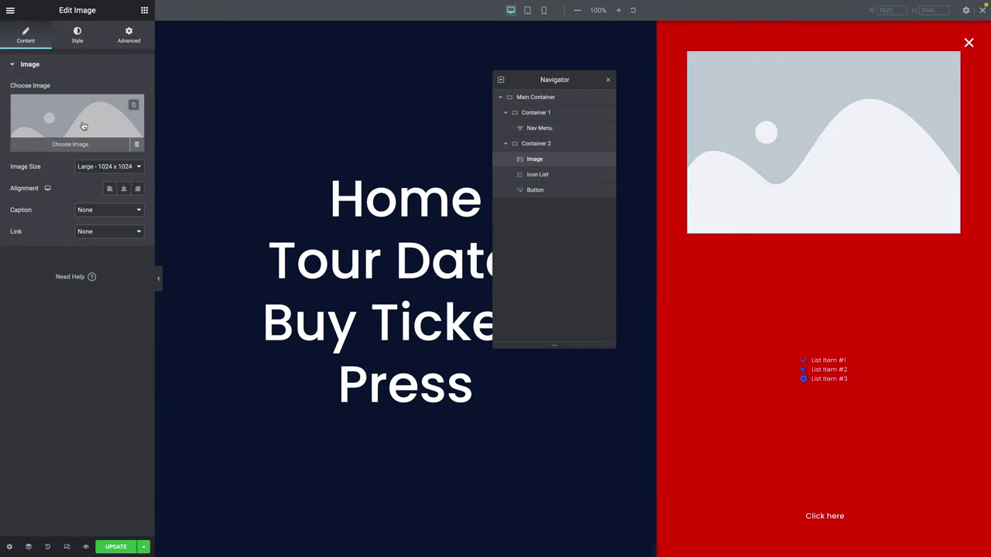
Insert the logo-02 image from the media library into Container 2's Image widget.
click(61, 125)
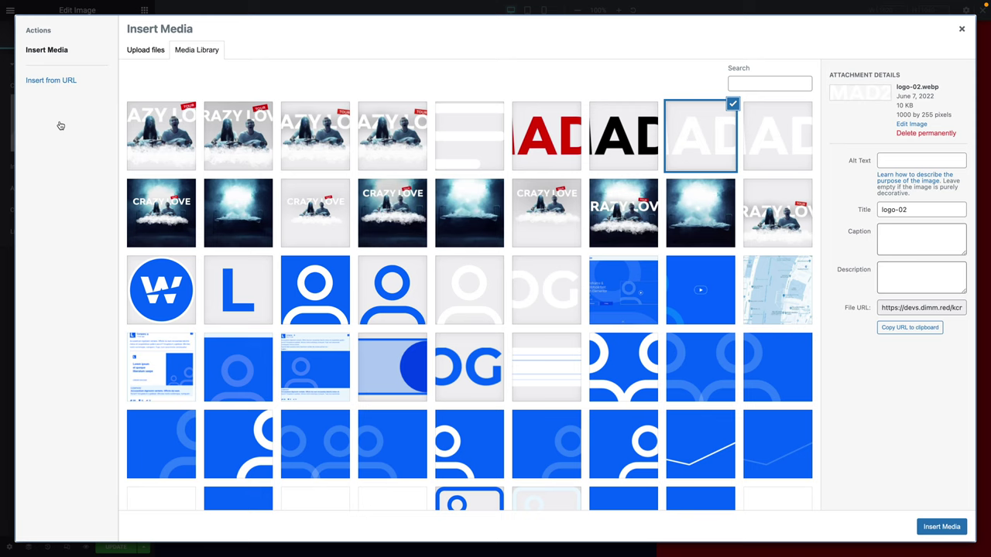
click(720, 144)
click(719, 143)
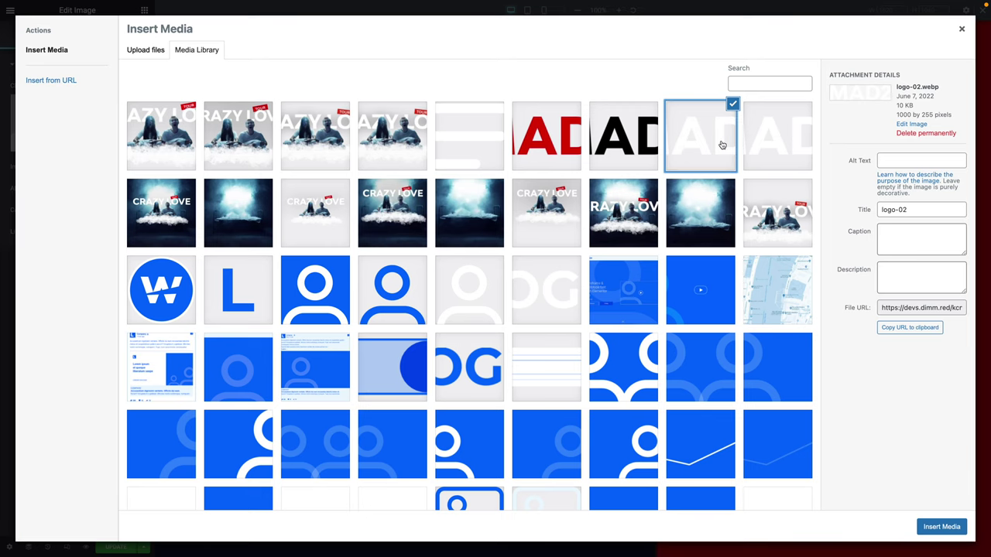
click(936, 533)
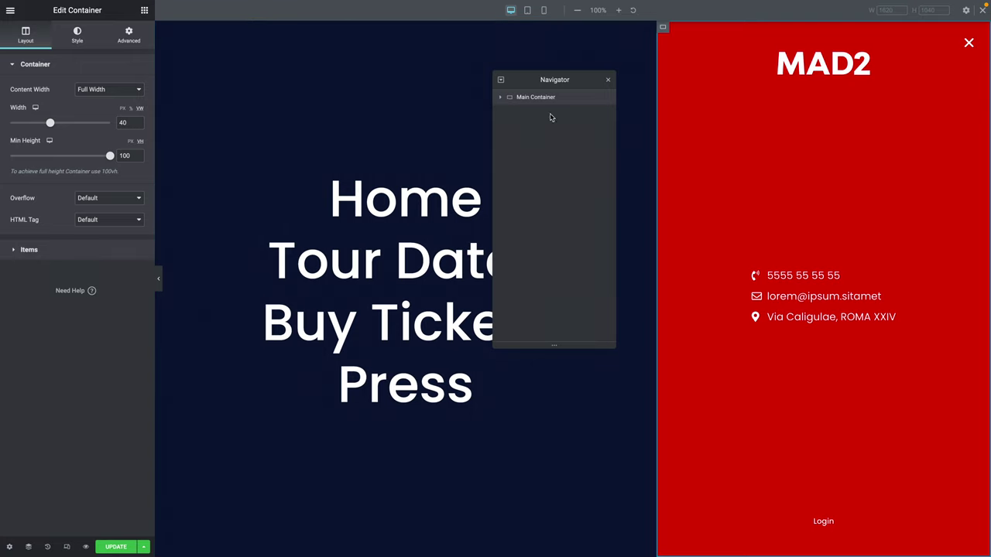
Set Container 2's justify content to Space Between, after trying start alignment, and update the popup.
click(500, 97)
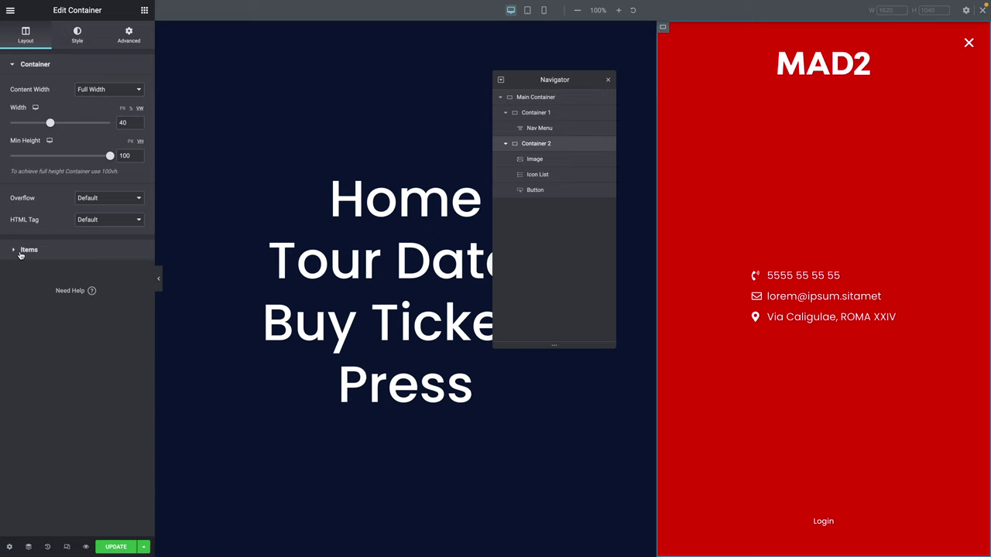
click(23, 250)
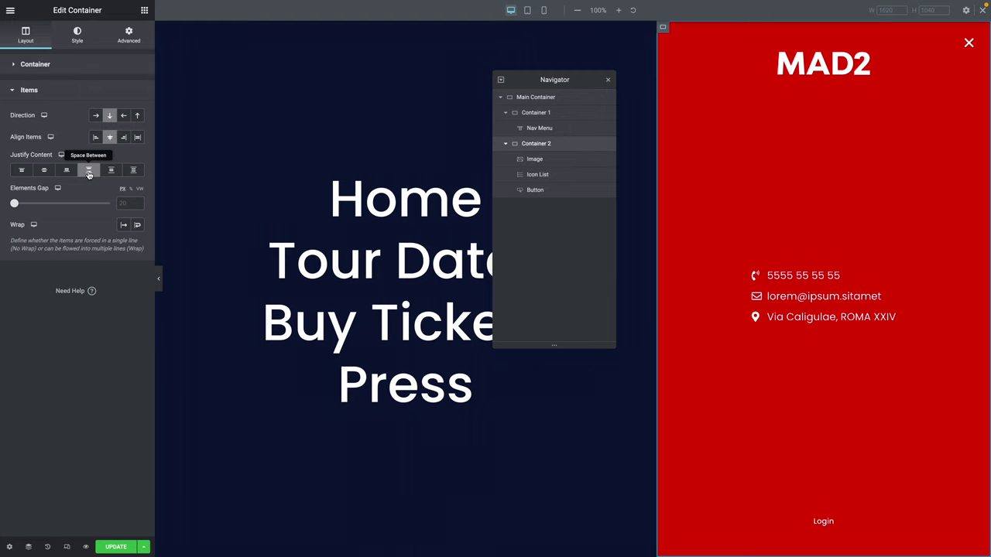
click(20, 173)
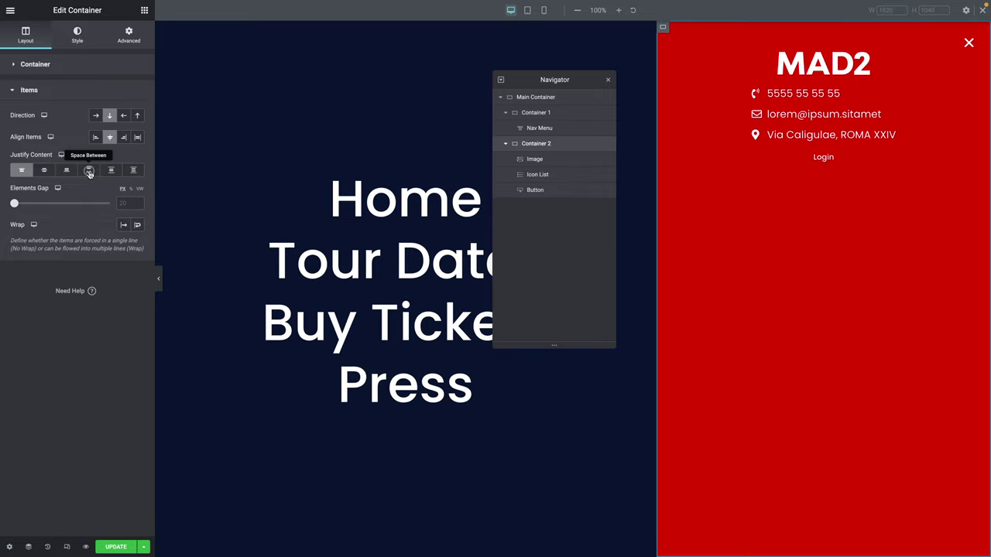
click(90, 171)
click(115, 548)
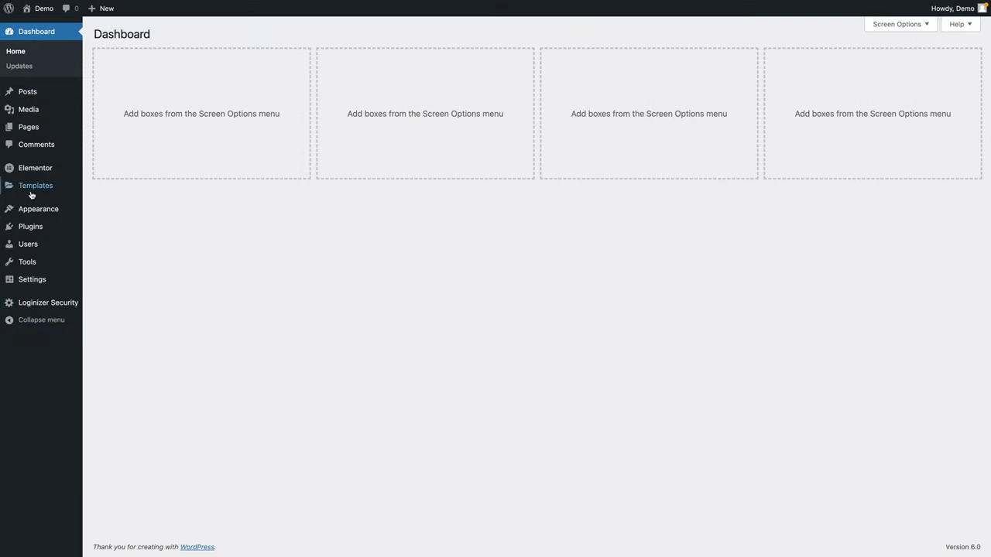
From the WordPress dashboard, create a new Header template in Elementor's Theme Builder.
mouse_move(21, 192)
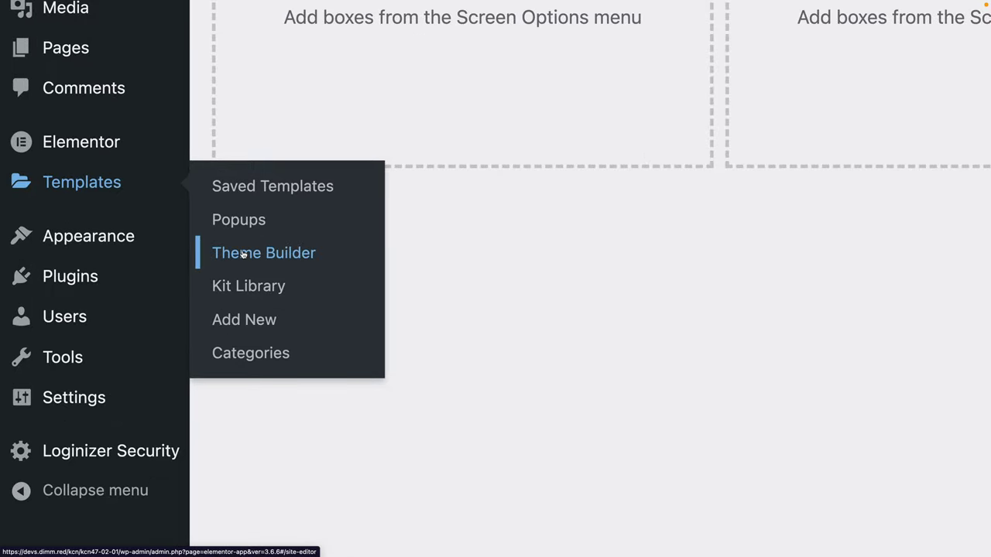
click(243, 254)
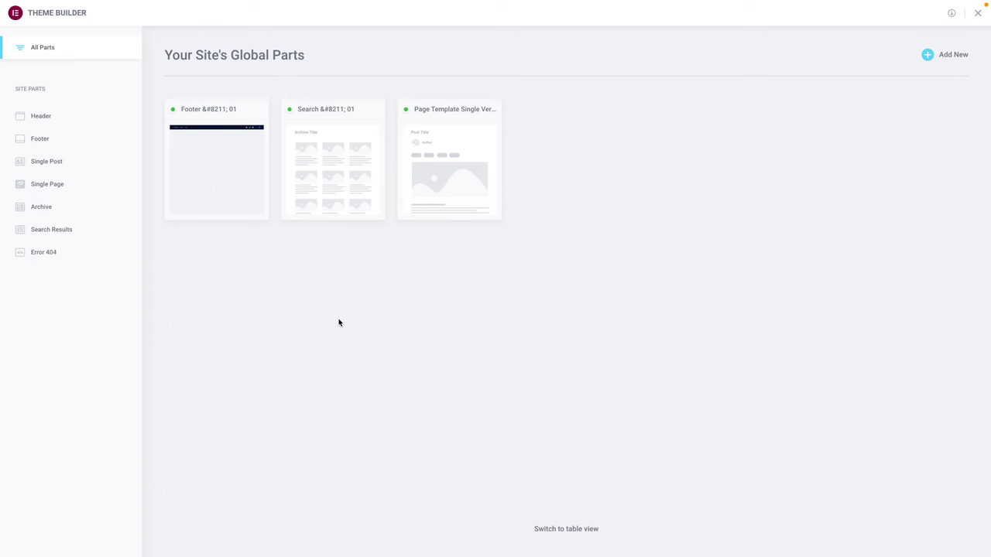
click(33, 117)
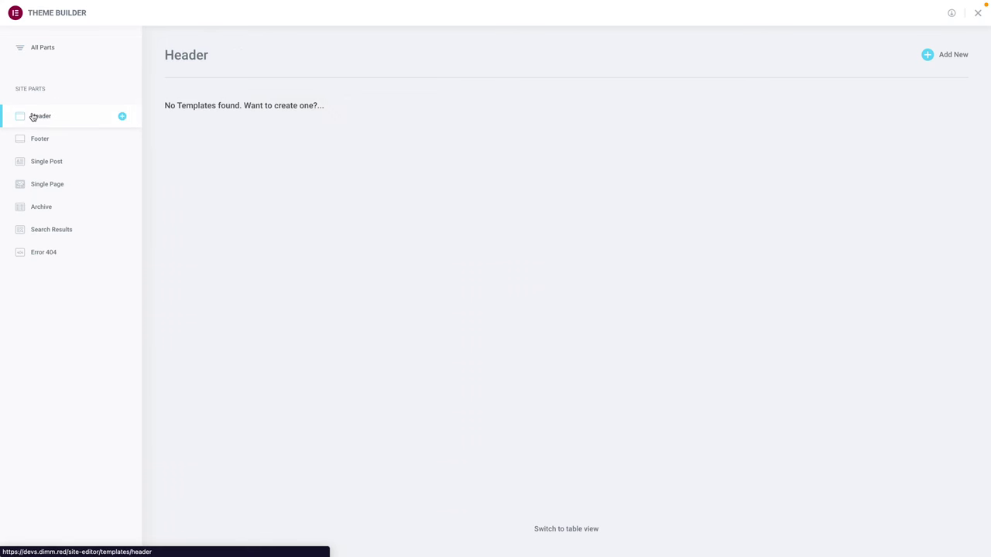
click(122, 117)
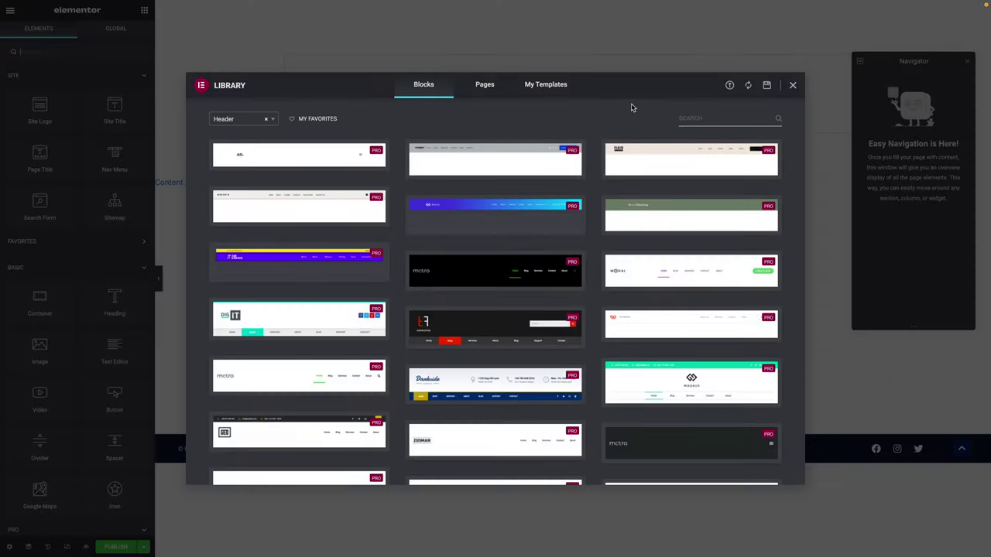
Dismiss the template library and insert a container structure with two equal columns into the header.
click(792, 87)
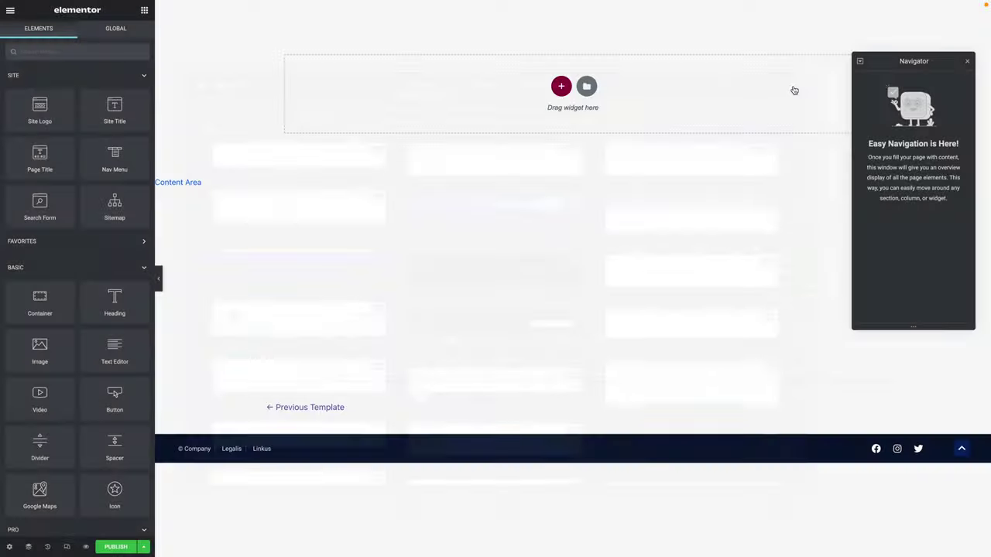
click(561, 87)
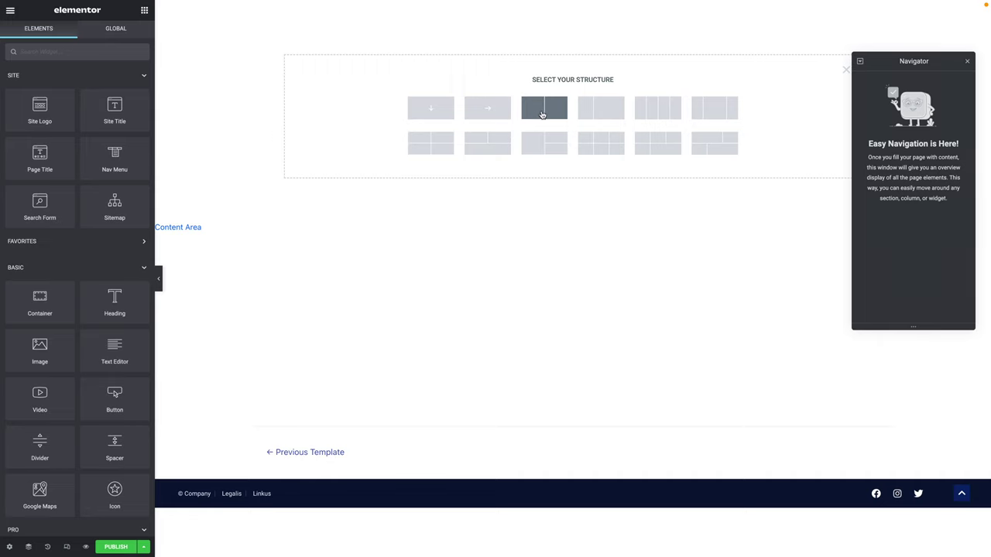
click(543, 114)
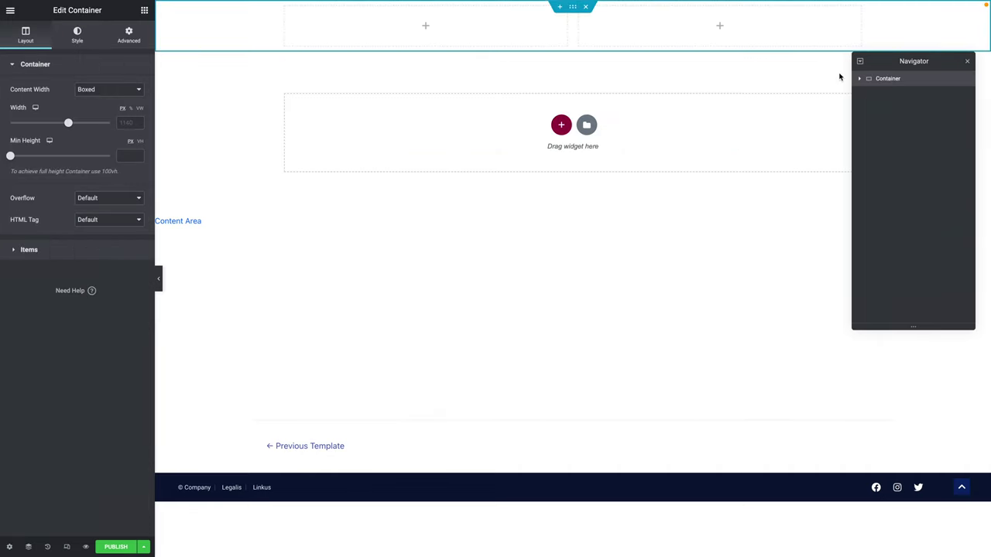
Move the Navigator clear of the edge, expand the header's outer container and rename it Main Container.
drag(881, 61, 754, 62)
click(734, 81)
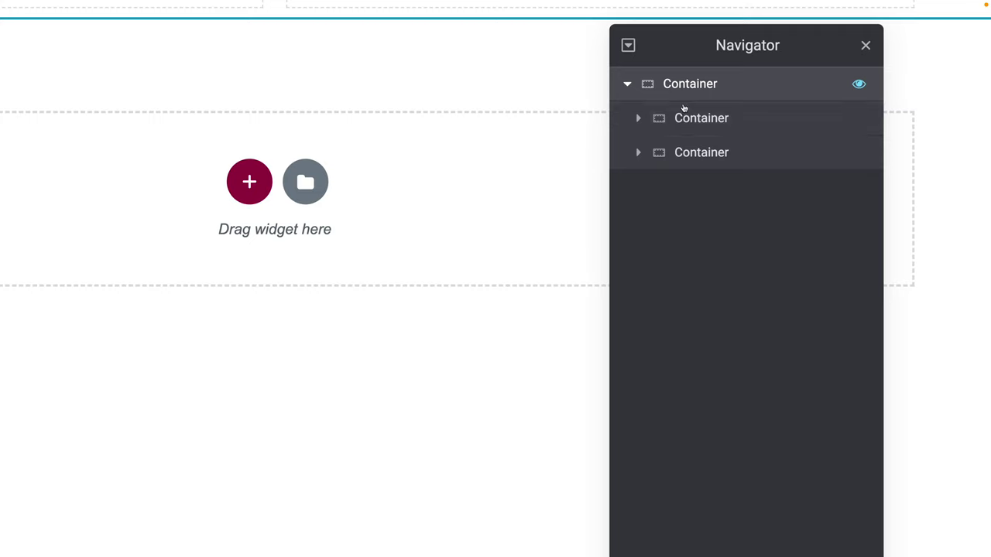
double_click(669, 85)
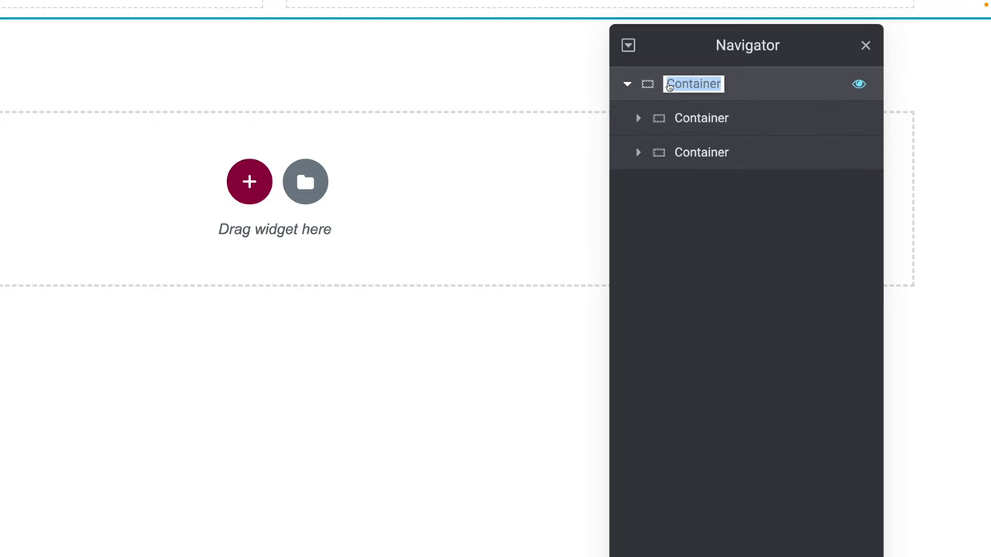
click(669, 86)
text(Main)
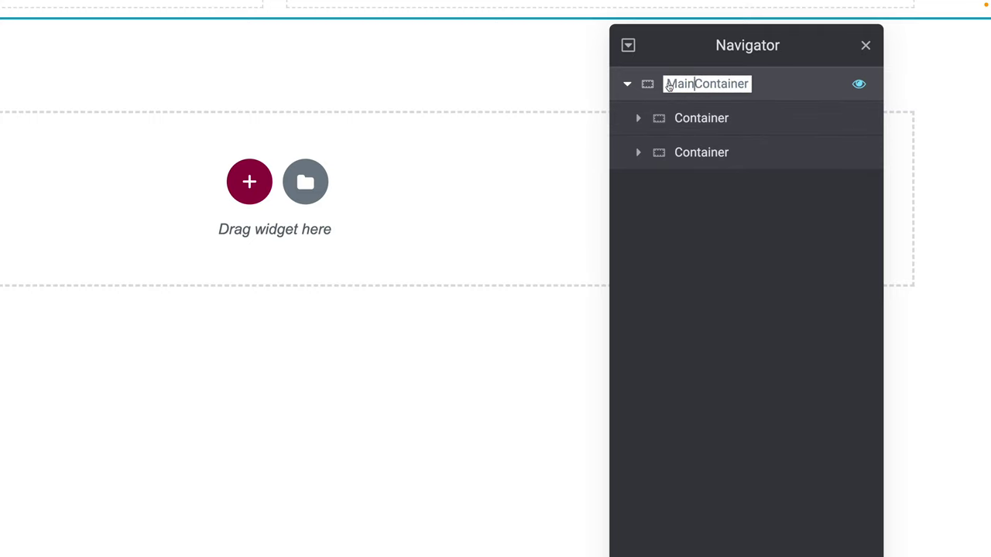
key(Return)
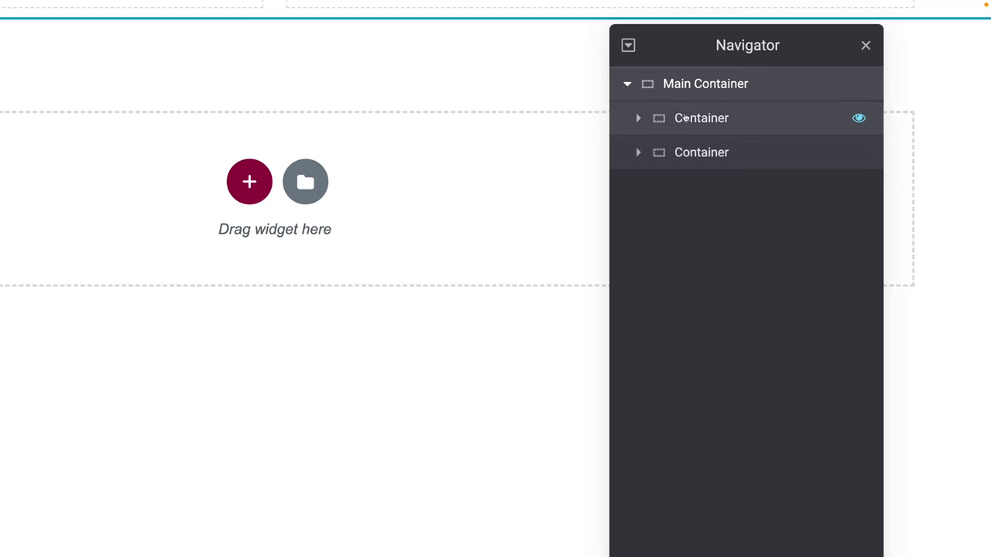
Rename the two inner header containers Container Left and Container Right, and move the Navigator clear of the header.
double_click(731, 122)
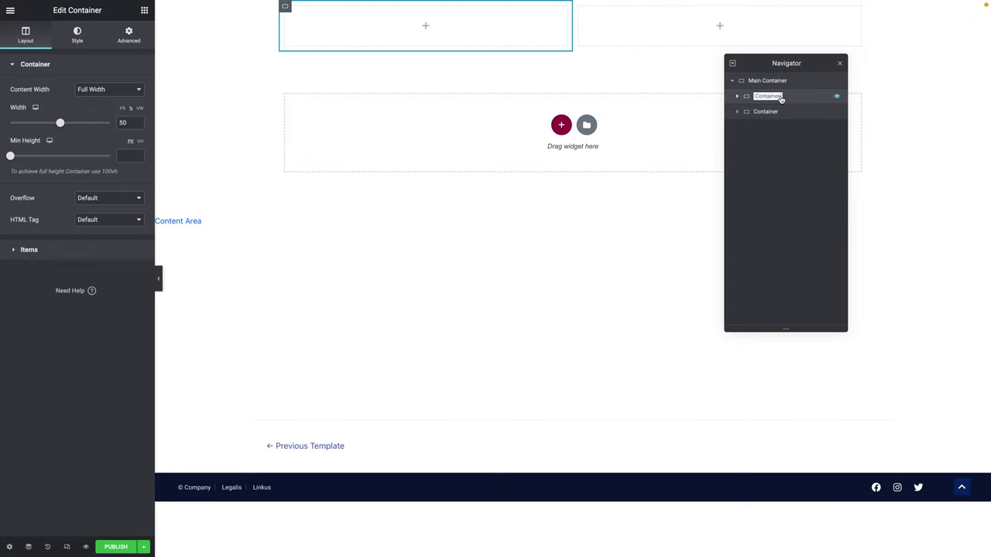
text(Left)
key(Return)
double_click(767, 112)
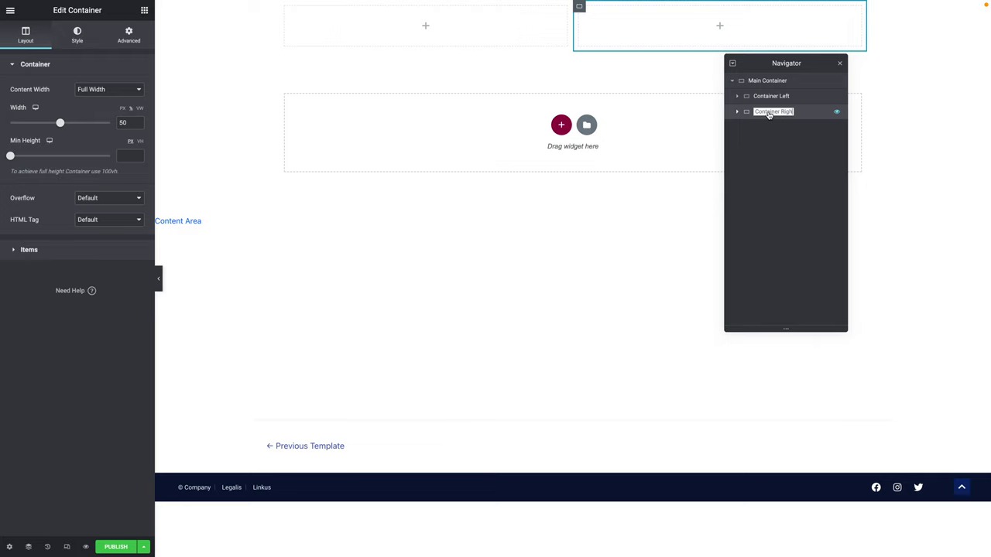
text(Right)
key(Return)
drag(770, 64, 804, 101)
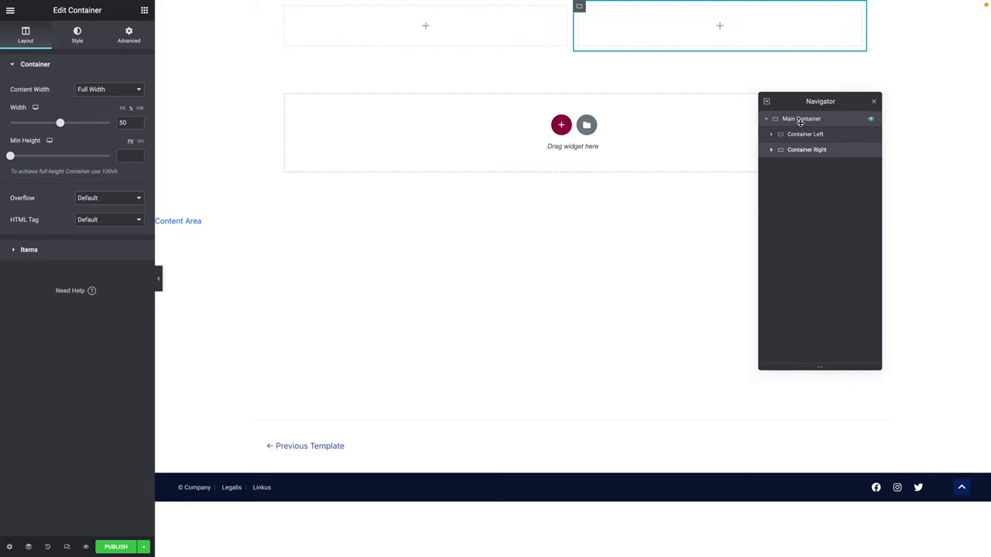
Give the Main Container a classic background using the dark navy global color.
click(799, 120)
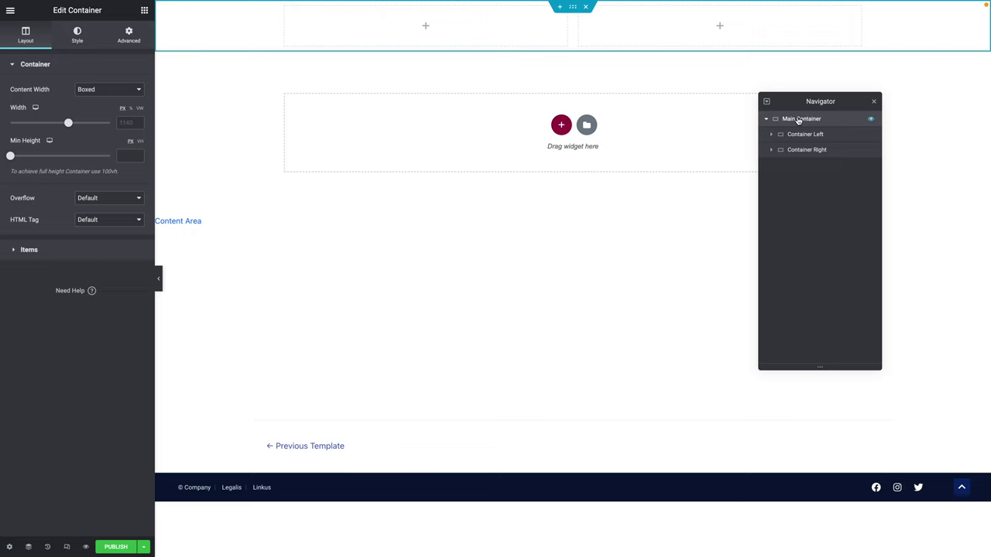
click(75, 39)
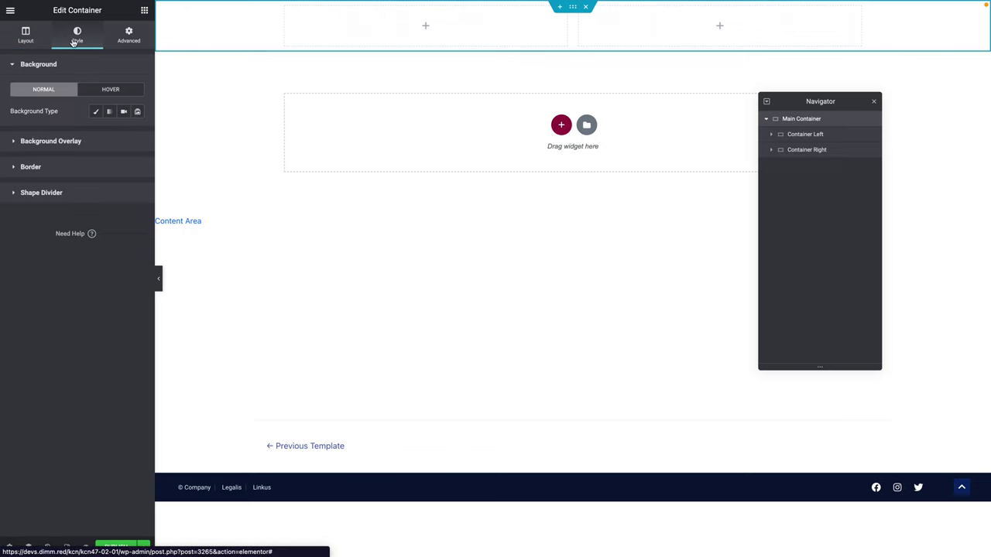
click(95, 111)
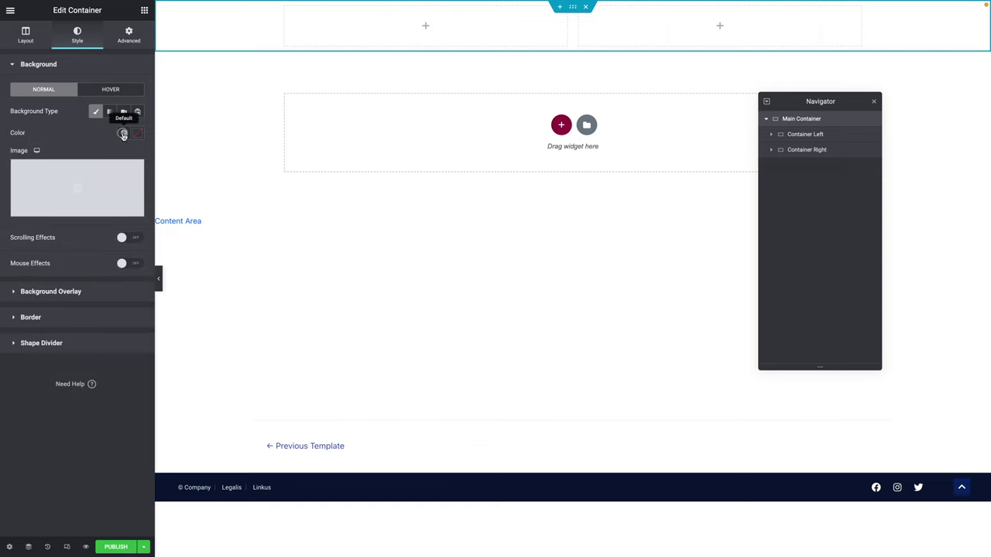
click(123, 134)
click(59, 182)
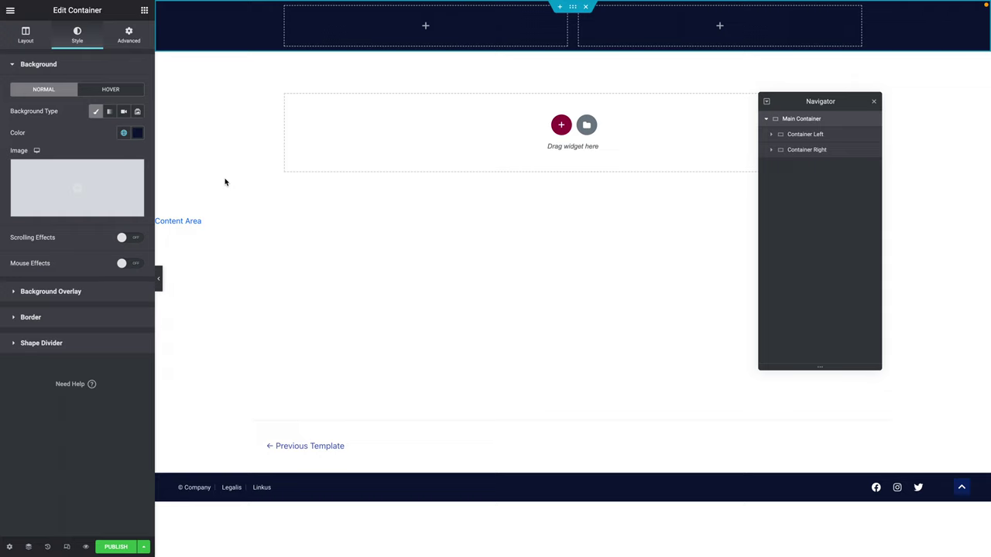
Set the Main Container to Full Width at 100 VW with a 100 px minimum height, and expand its Items settings.
click(21, 42)
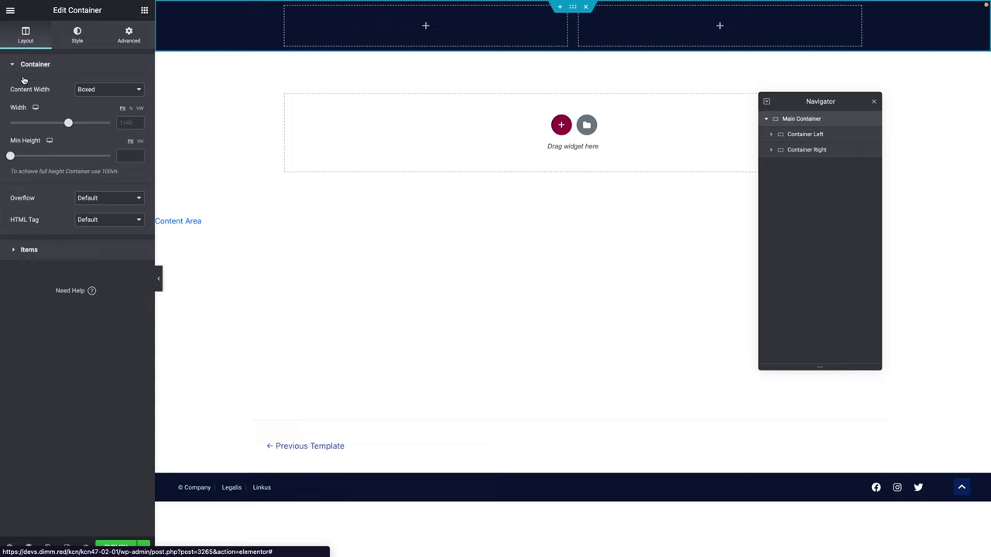
click(91, 90)
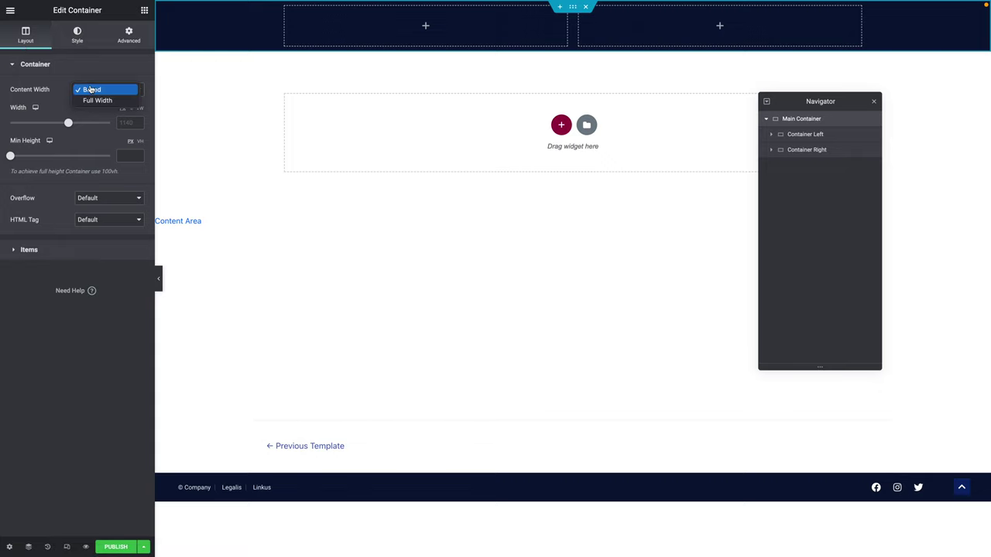
click(96, 100)
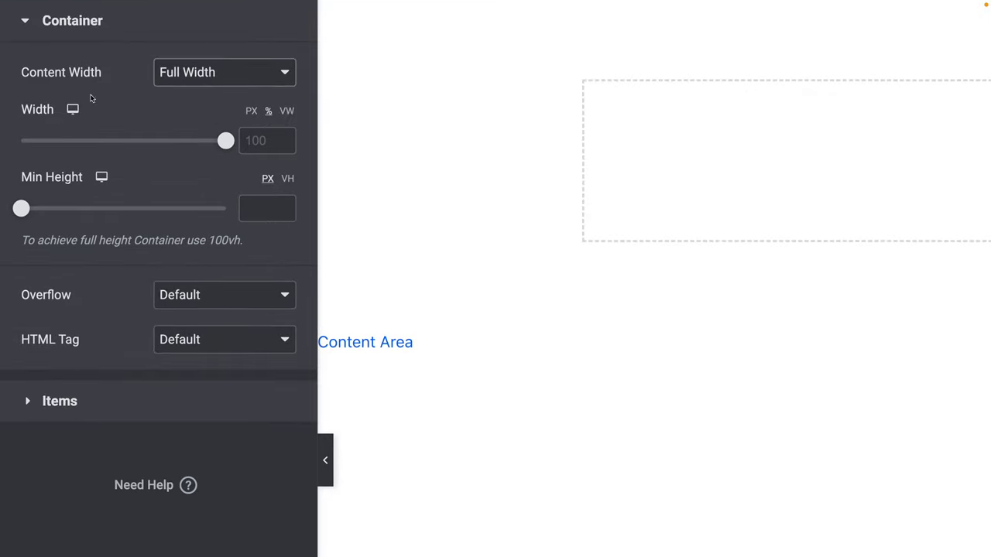
click(287, 110)
click(254, 142)
text(100)
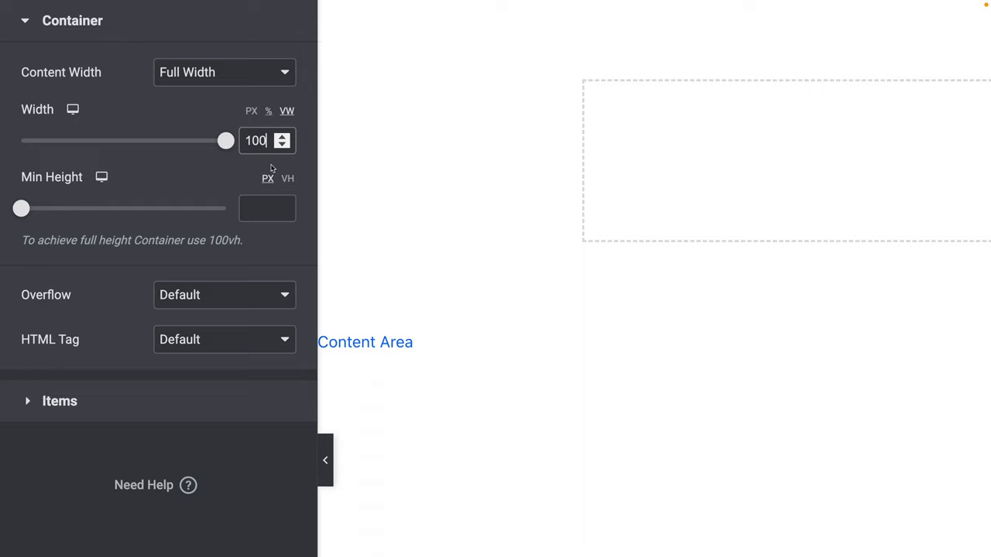
click(255, 203)
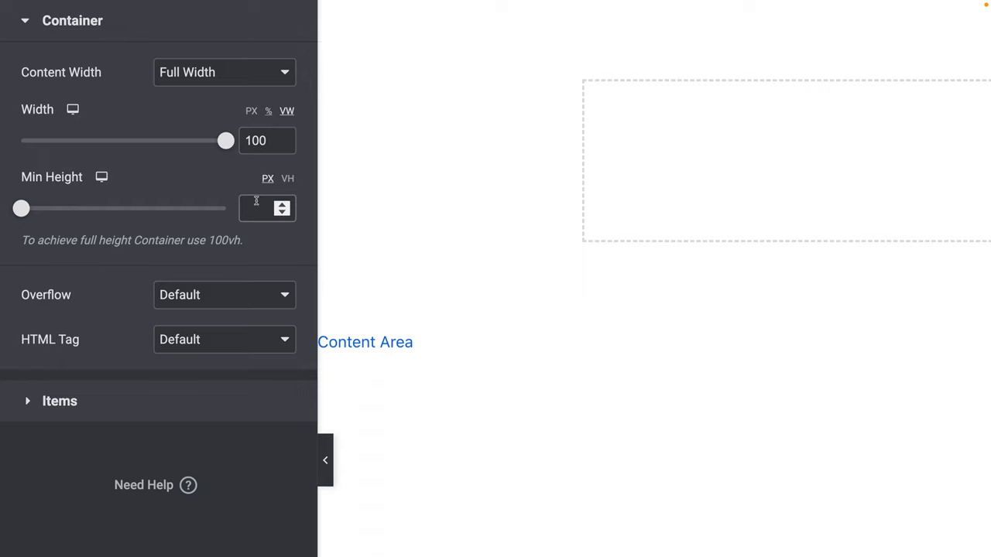
text(100)
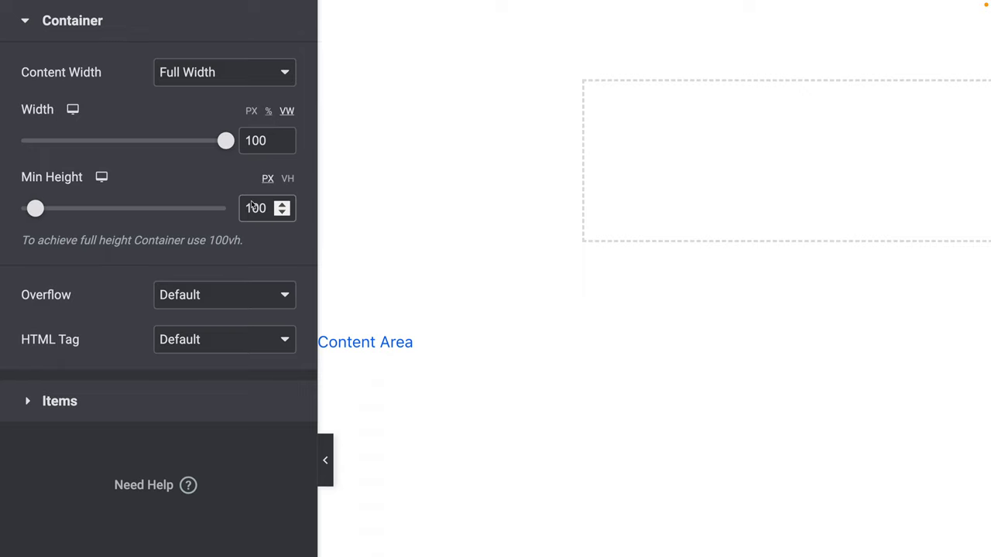
scroll(201, 224, down, 5)
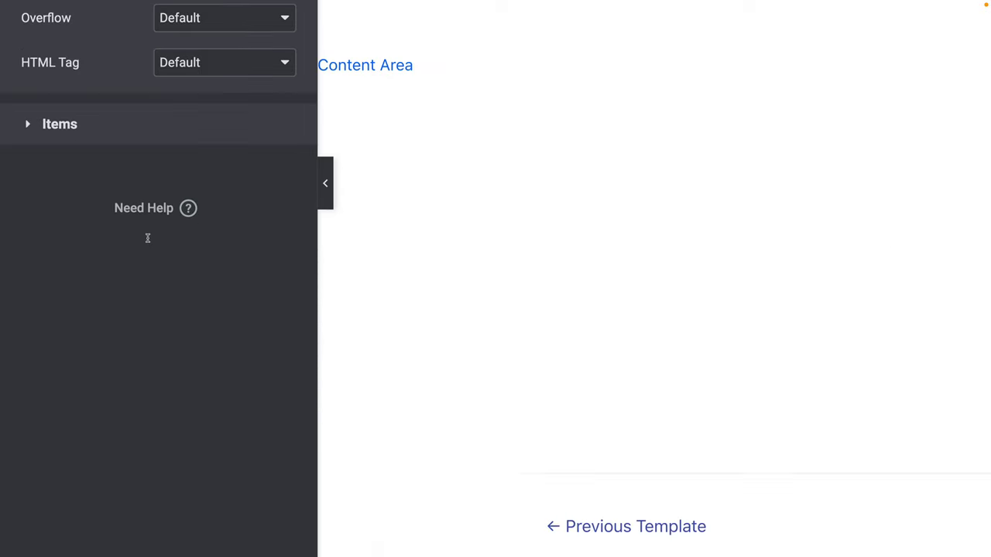
click(45, 124)
scroll(47, 123, up, 4)
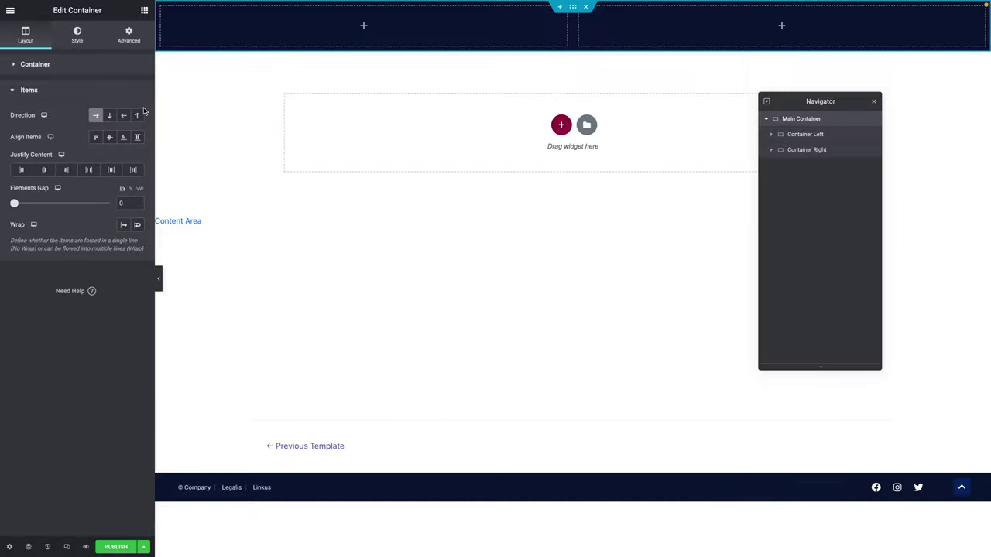
Unlink the Main Container's margin values and set its top margin to -100 px.
click(126, 37)
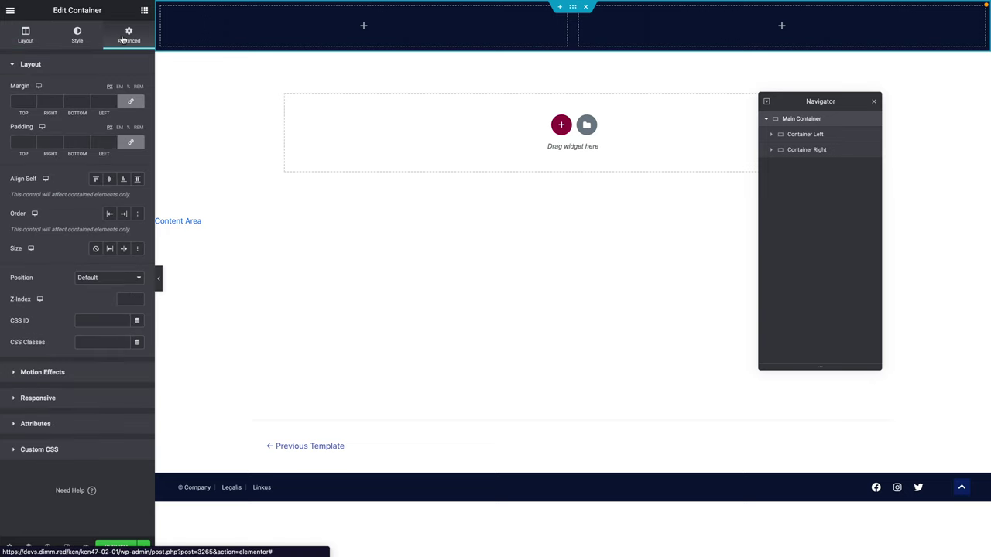
click(130, 103)
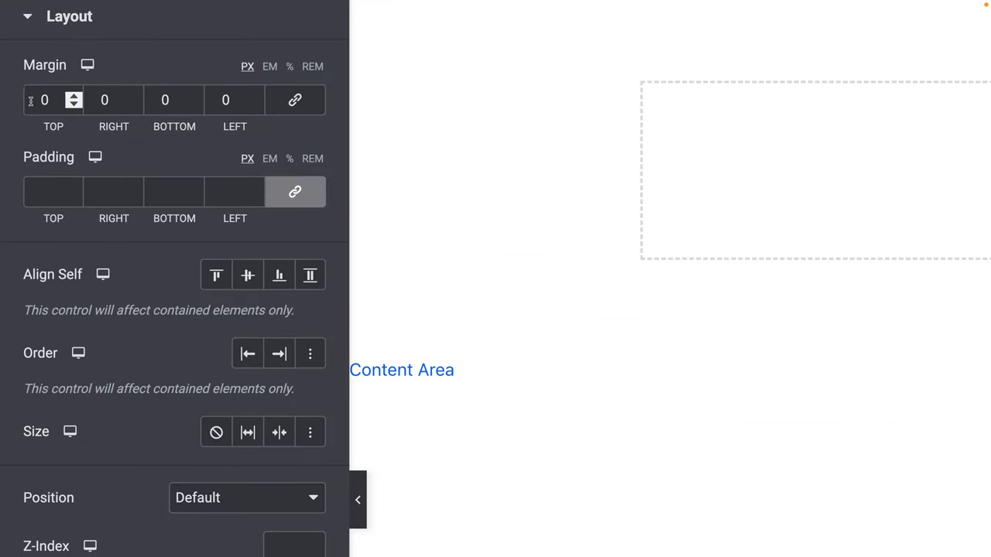
click(14, 101)
text(100)
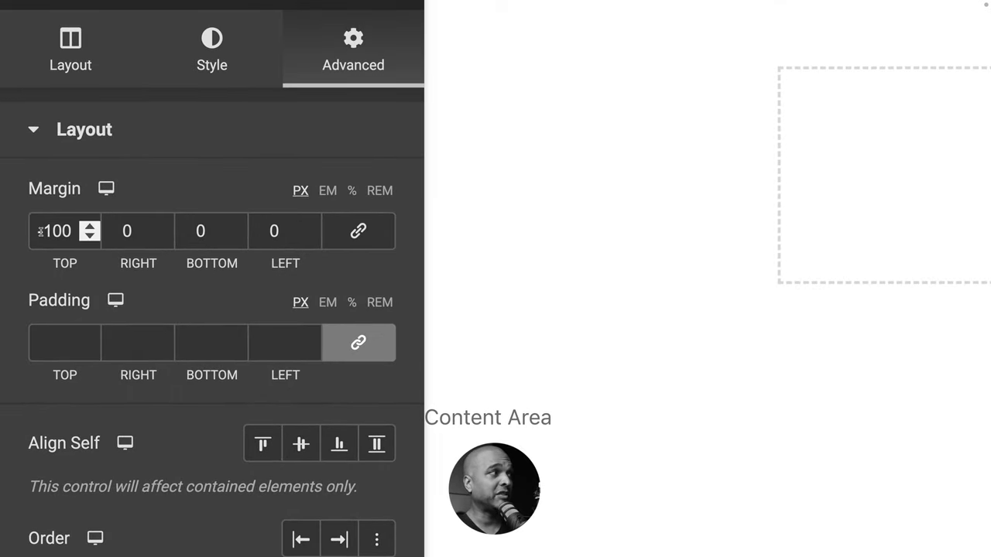
Reset the Main Container's top margin to 0, set the bottom margin to -100 px, fill in its z-index, and update the header.
double_click(41, 231)
text(0)
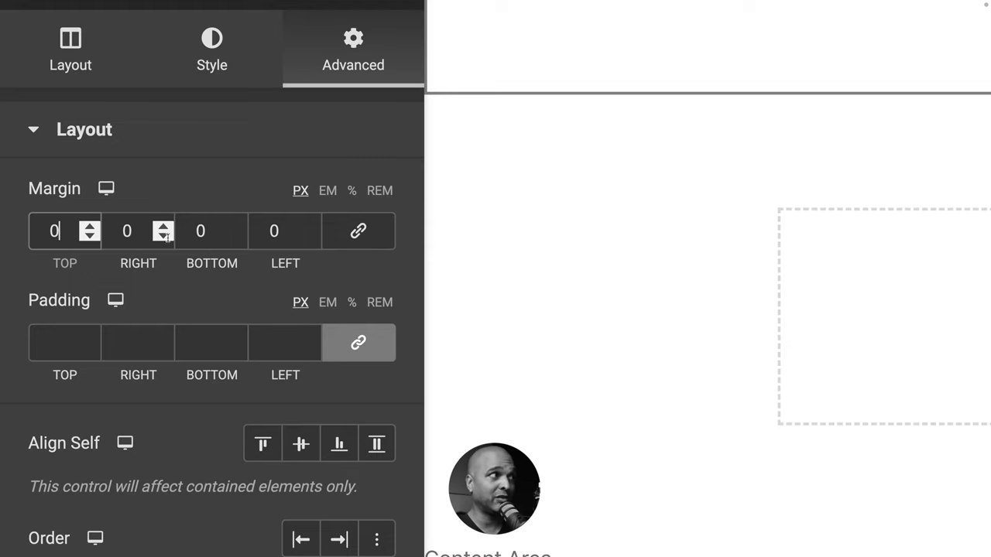
double_click(201, 232)
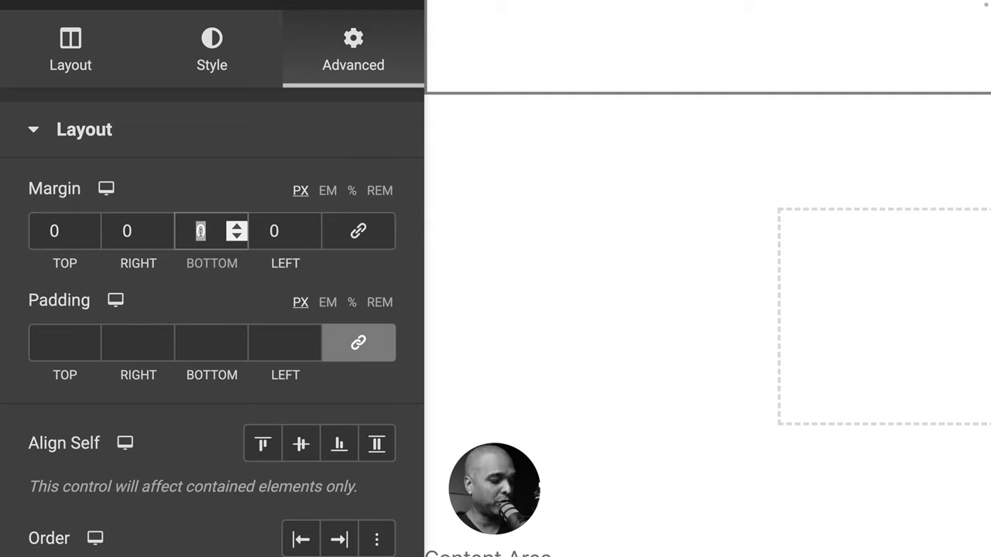
text(-100)
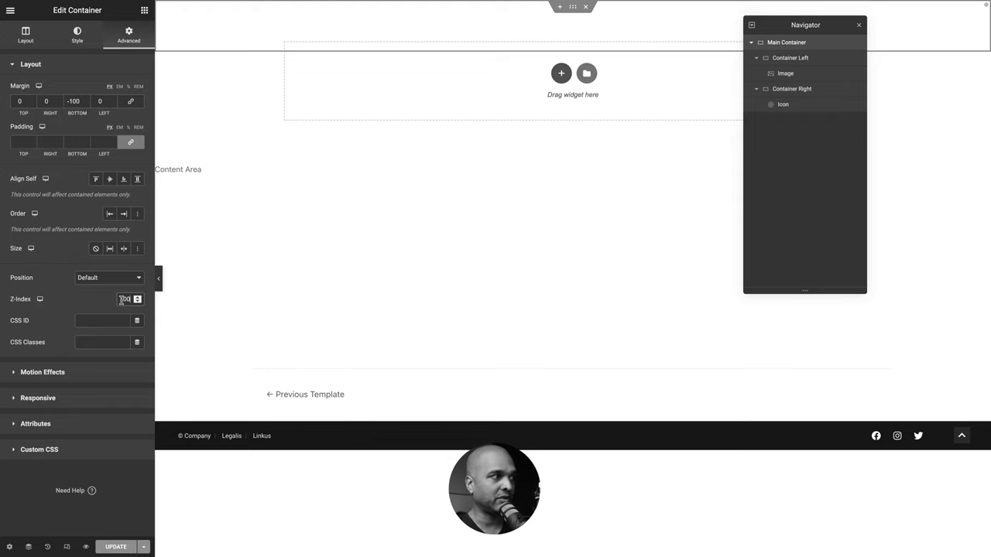
click(121, 547)
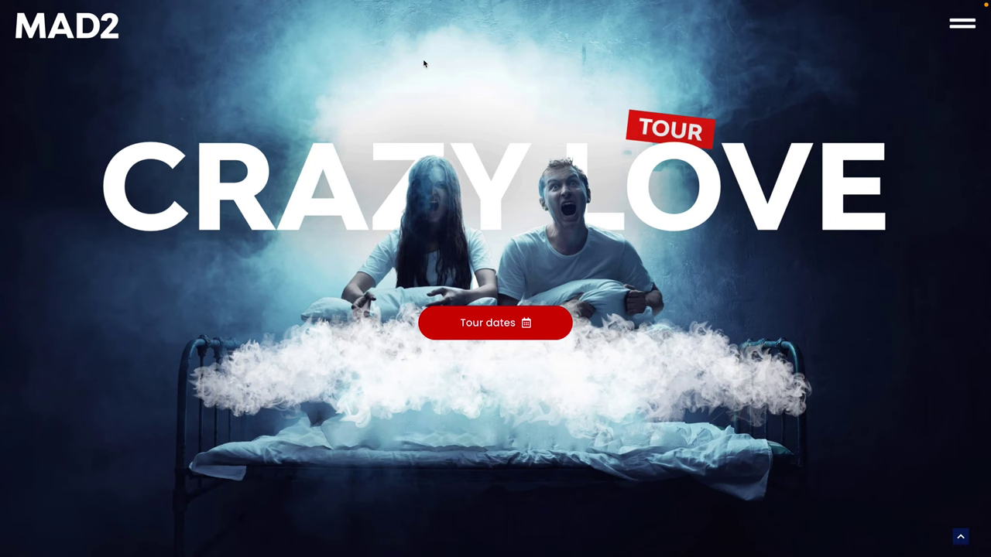
Check on the live page how the header sits over the hero image while scrolling.
scroll(412, 82, down, 2)
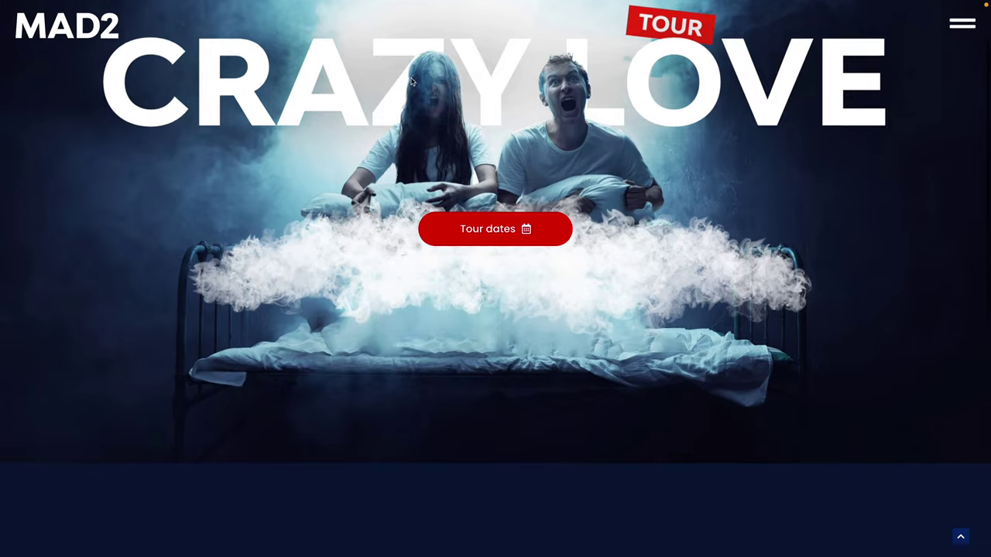
scroll(411, 82, down, 1)
scroll(412, 82, up, 3)
scroll(412, 82, down, 2)
scroll(412, 82, up, 2)
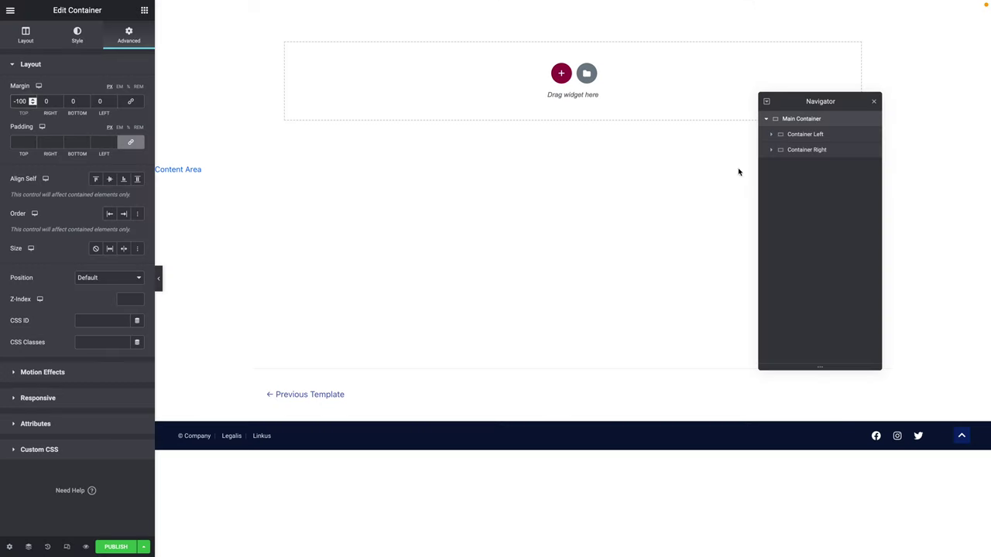
Set Container Left's width to 50 VW on desktop and 60 VW on mobile, and return to the desktop view.
click(797, 138)
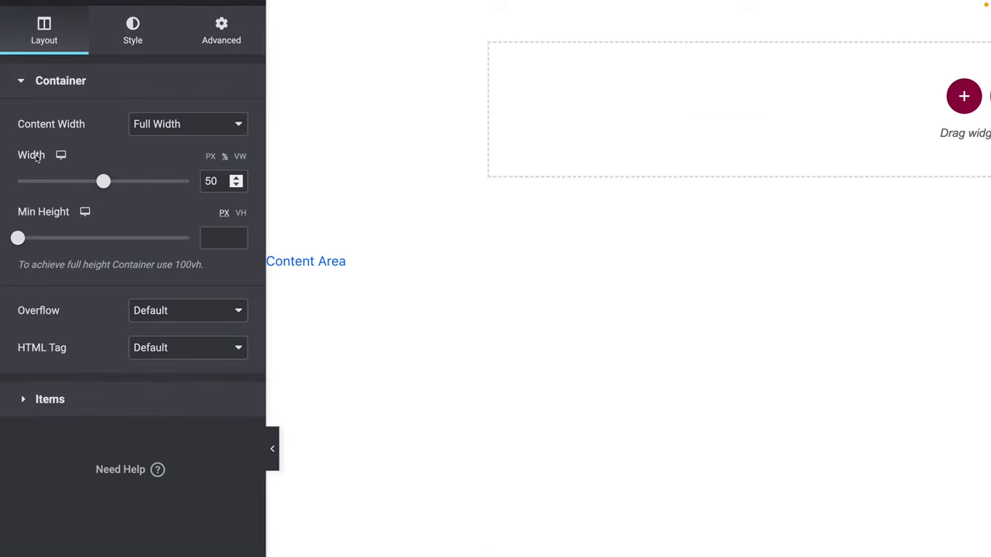
click(239, 156)
mouse_move(62, 157)
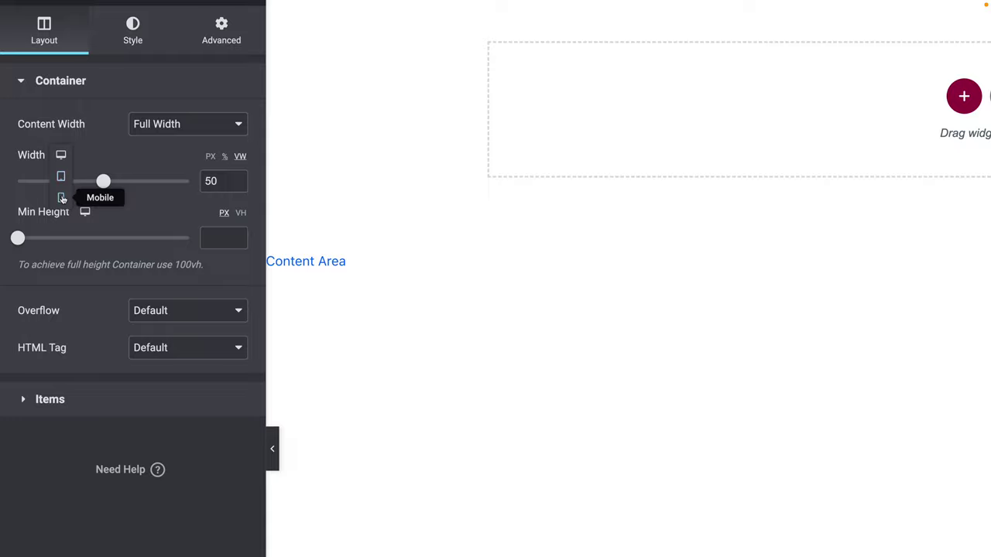
click(61, 198)
click(211, 176)
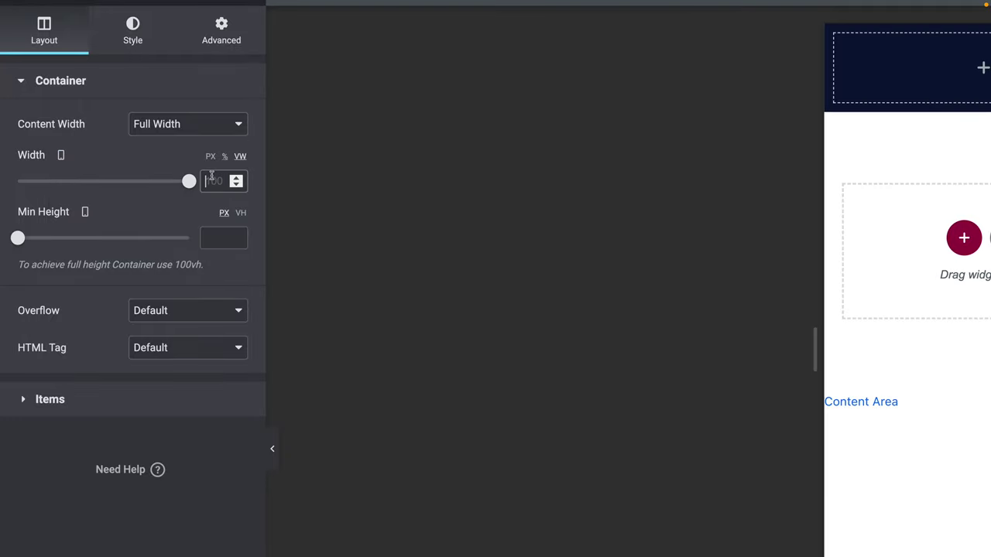
text(60)
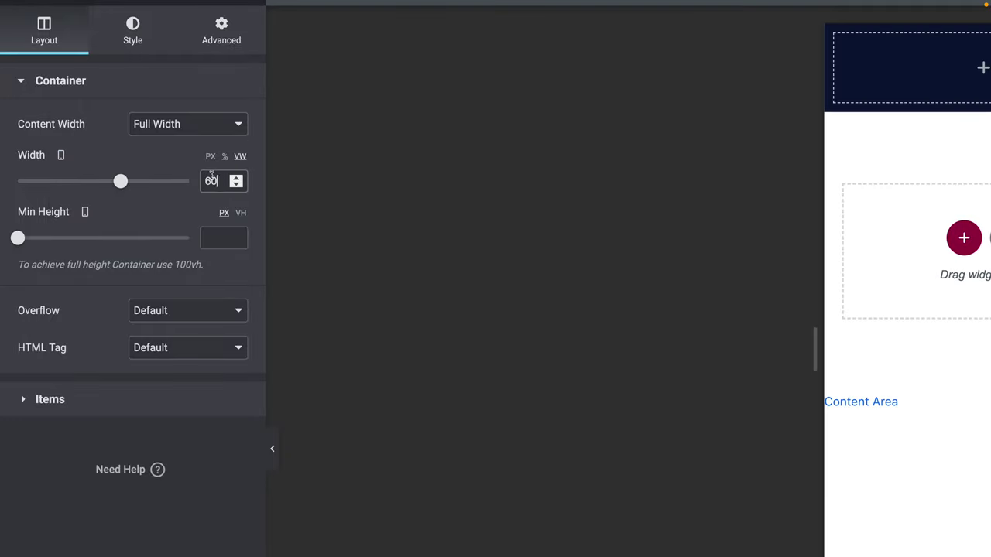
mouse_move(61, 155)
click(60, 106)
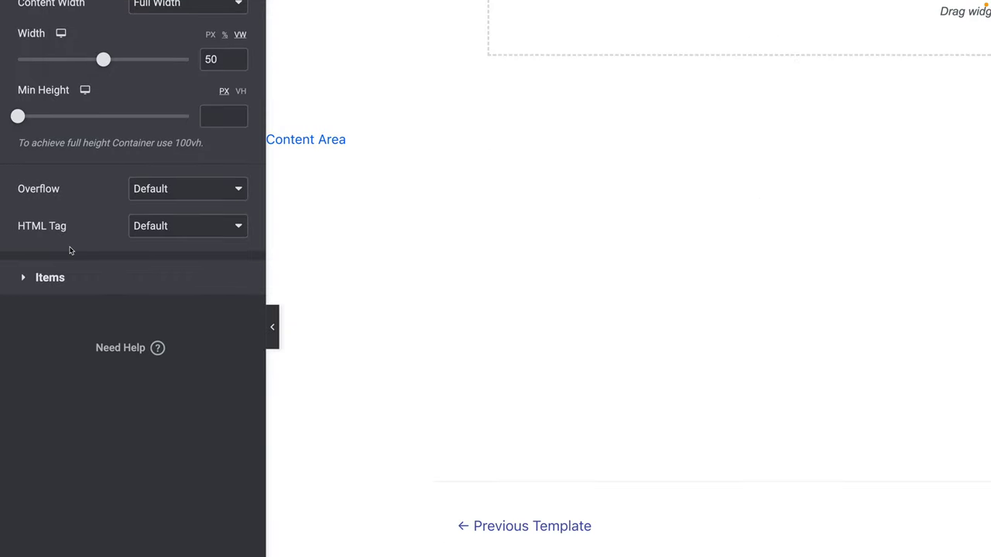
Set Container Left's align items to Flex Start and its justify content to Center.
click(49, 277)
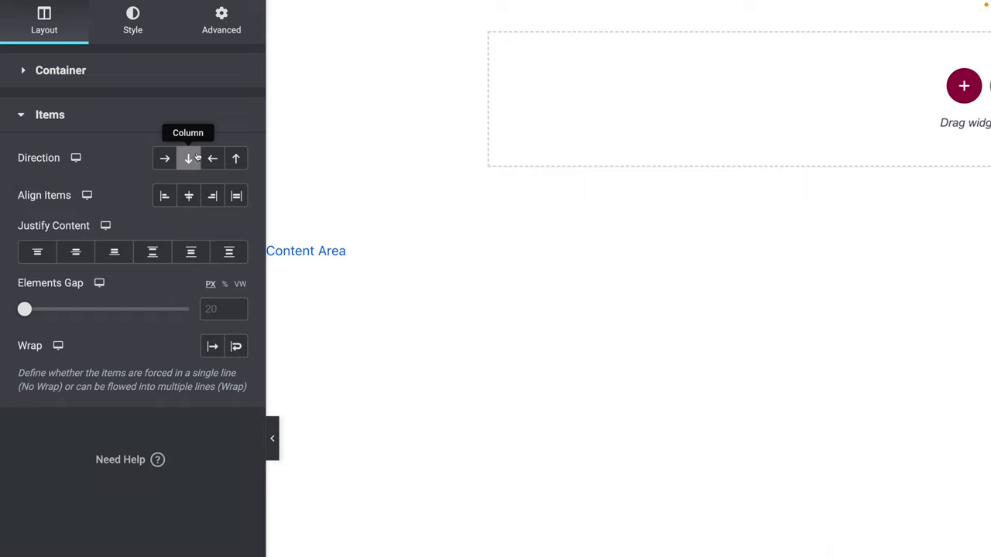
click(164, 198)
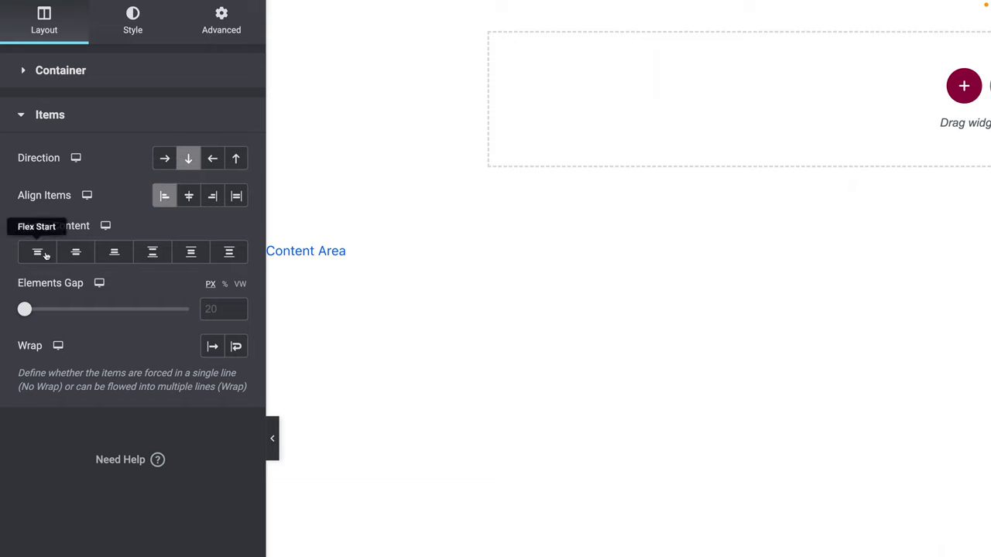
click(76, 253)
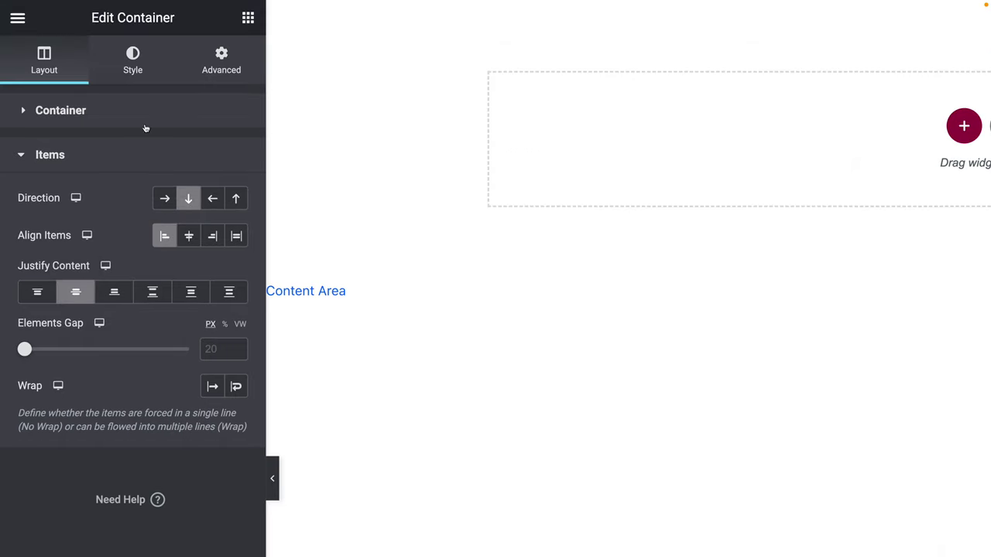
click(212, 69)
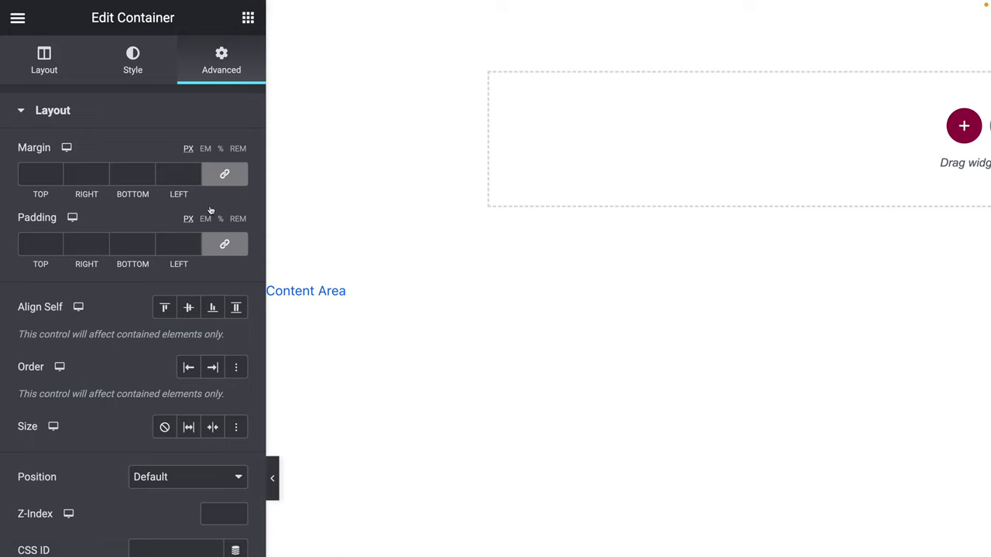
click(225, 244)
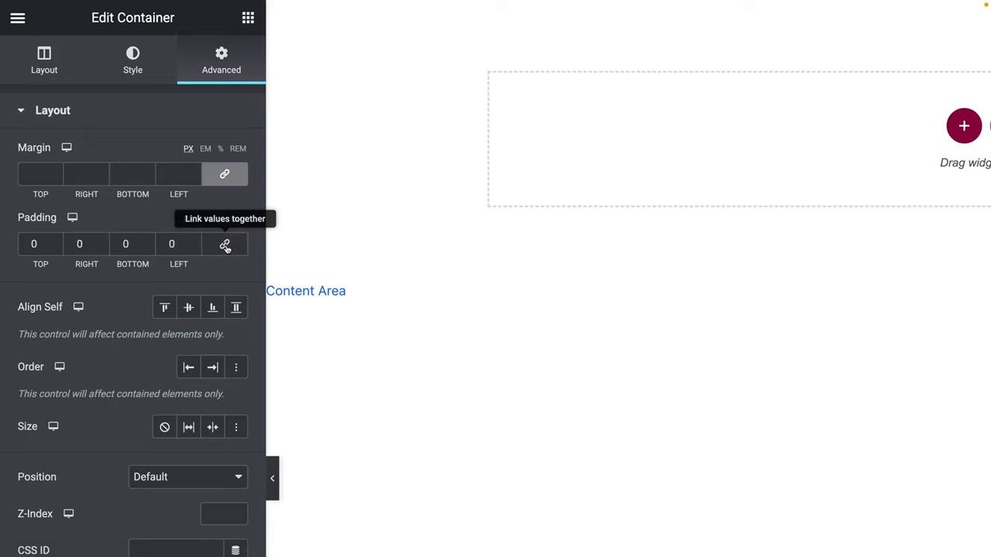
click(34, 244)
text(20)
key(Tab)
text(20)
key(Tab)
text(20)
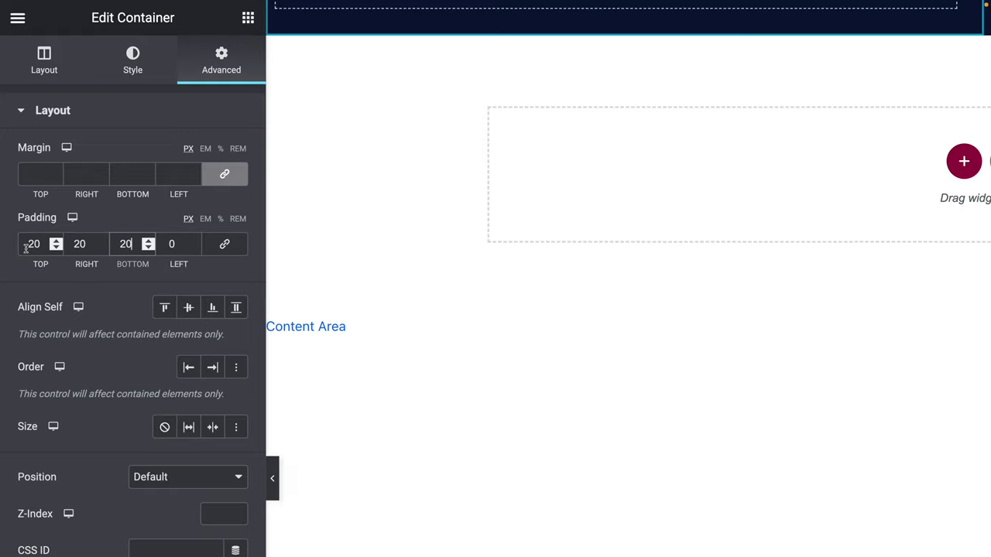
key(Tab)
text(30)
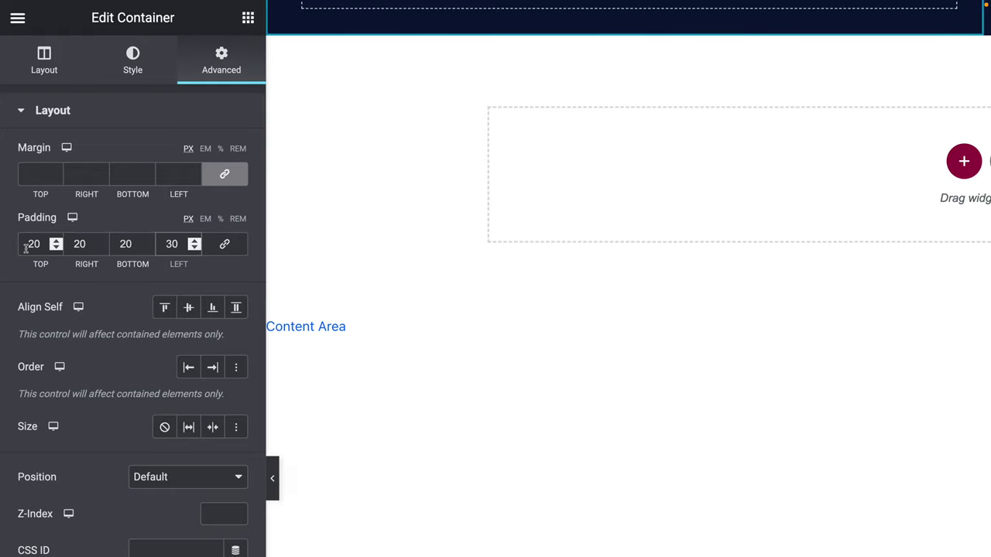
Set Container Left's mobile padding to 10 px top and bottom and 20 px right and left, with the values unlinked.
click(72, 218)
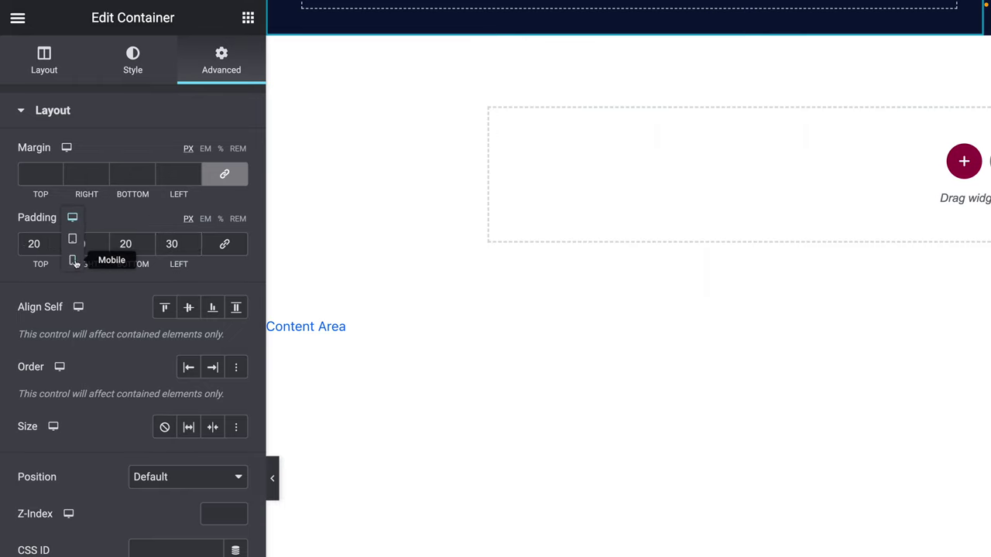
click(74, 261)
click(225, 244)
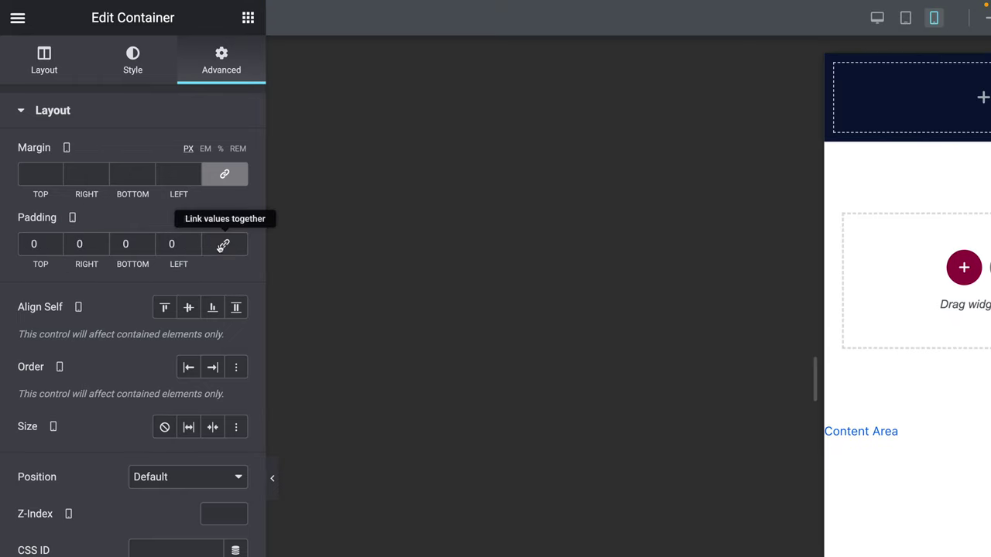
click(27, 243)
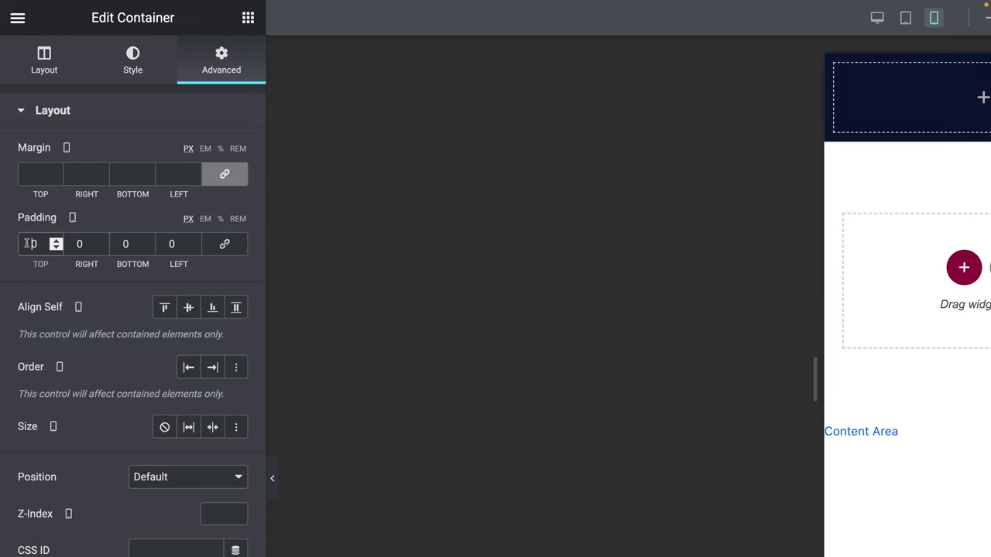
text(1)
key(Tab)
text(20)
key(Tab)
text(10)
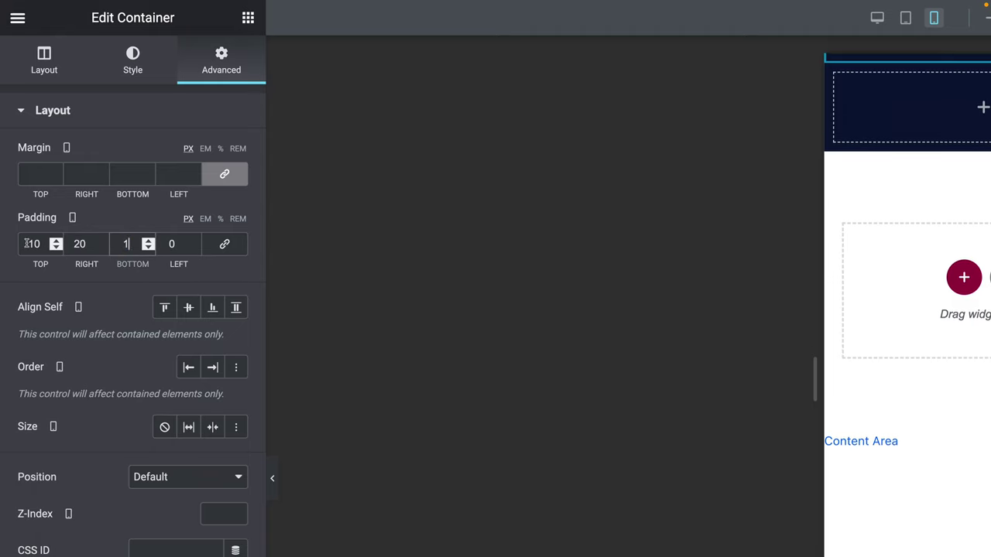
key(Tab)
text(20)
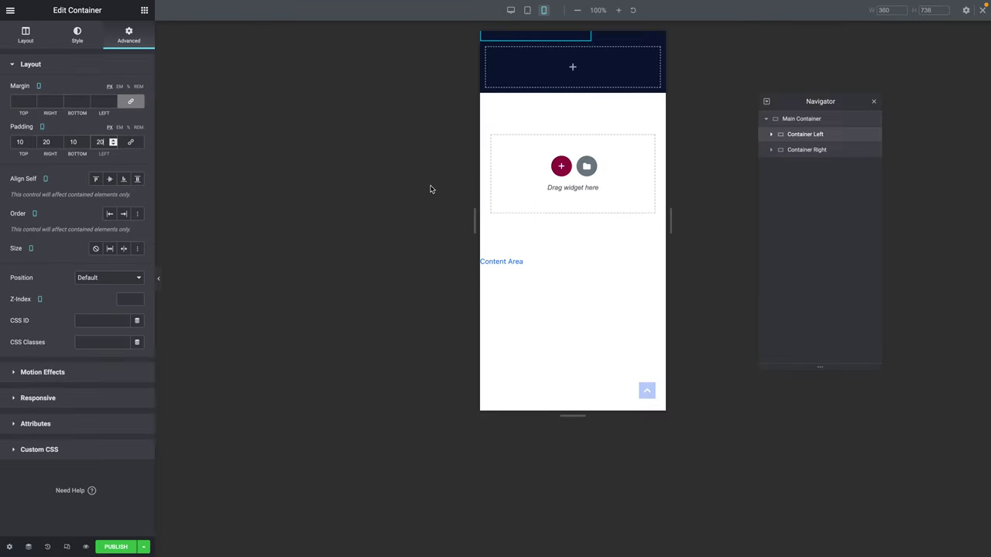
Set Container Right's width to 50 VW on desktop and 40 VW on mobile, and return to the desktop view.
click(808, 149)
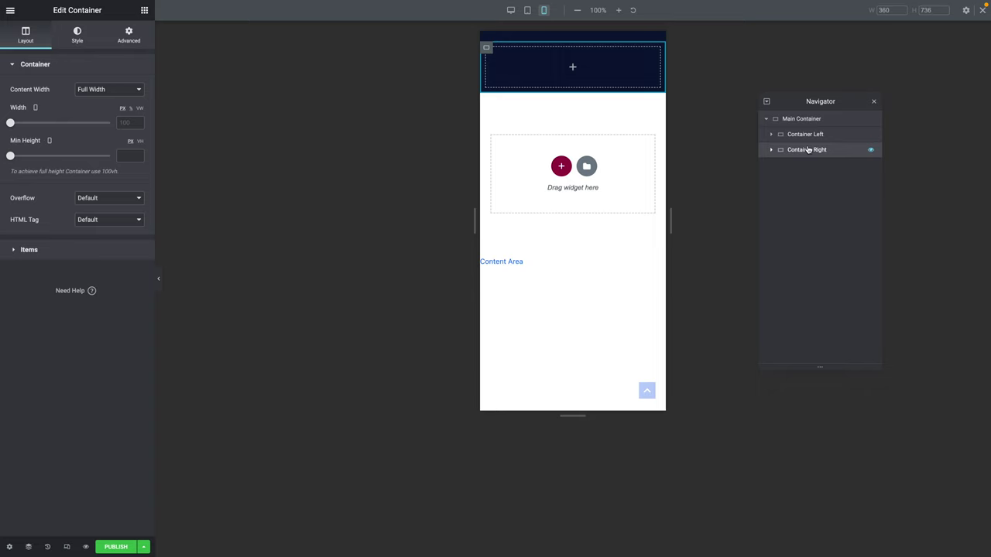
click(510, 10)
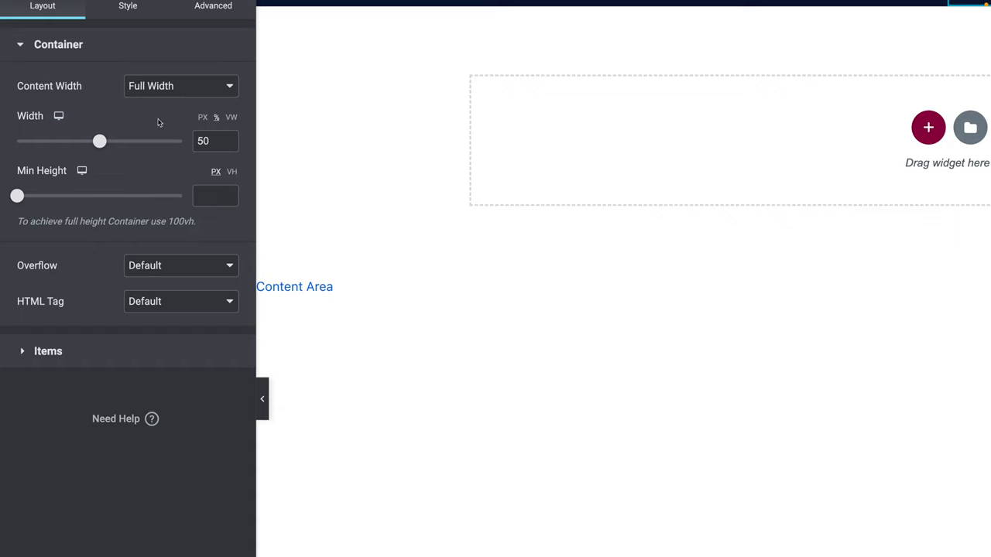
click(231, 117)
double_click(203, 141)
text(50)
click(58, 115)
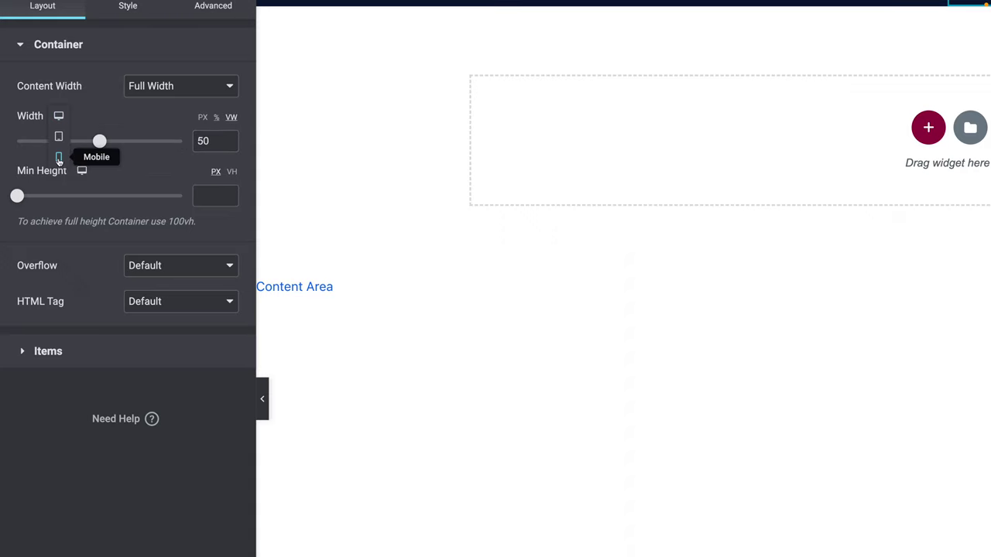
click(58, 158)
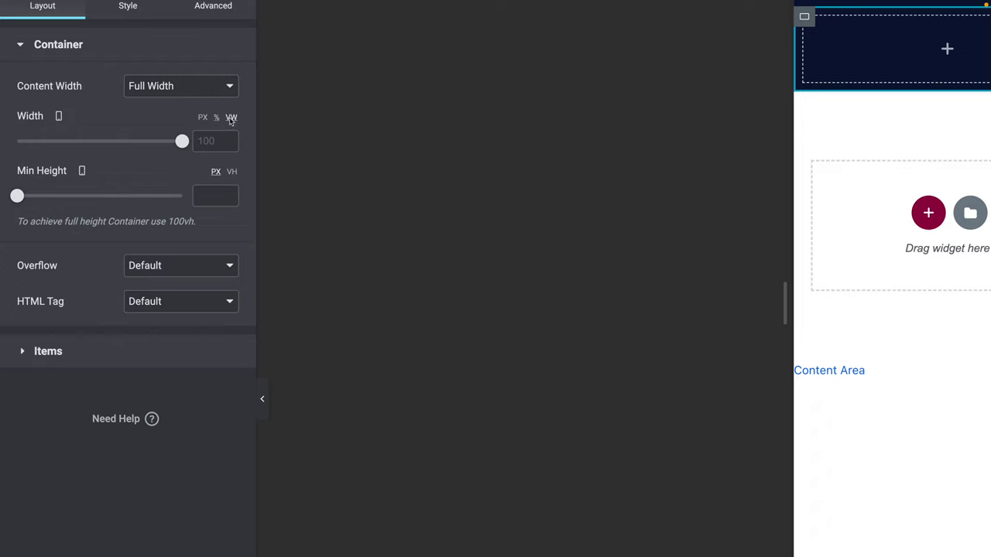
click(201, 143)
text(40)
click(58, 115)
click(58, 69)
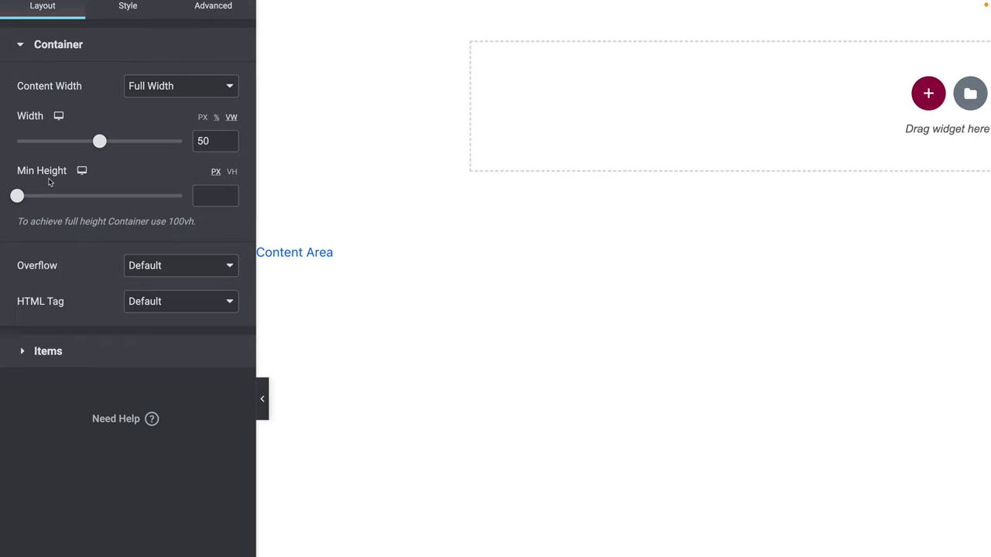
Set Container Right's align items to Flex End and its justify content to Center.
scroll(48, 190, down, 2)
click(39, 275)
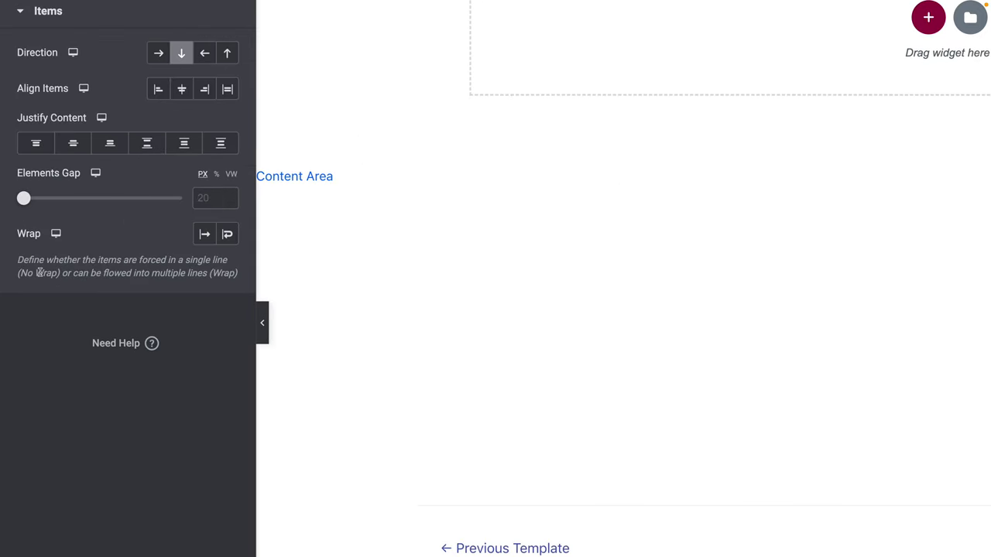
scroll(64, 255, up, 1)
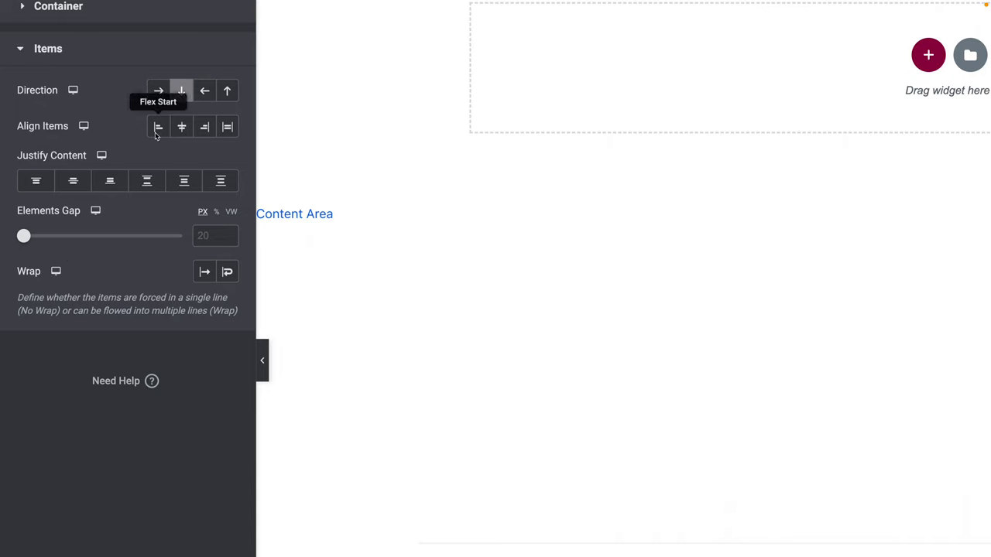
click(71, 183)
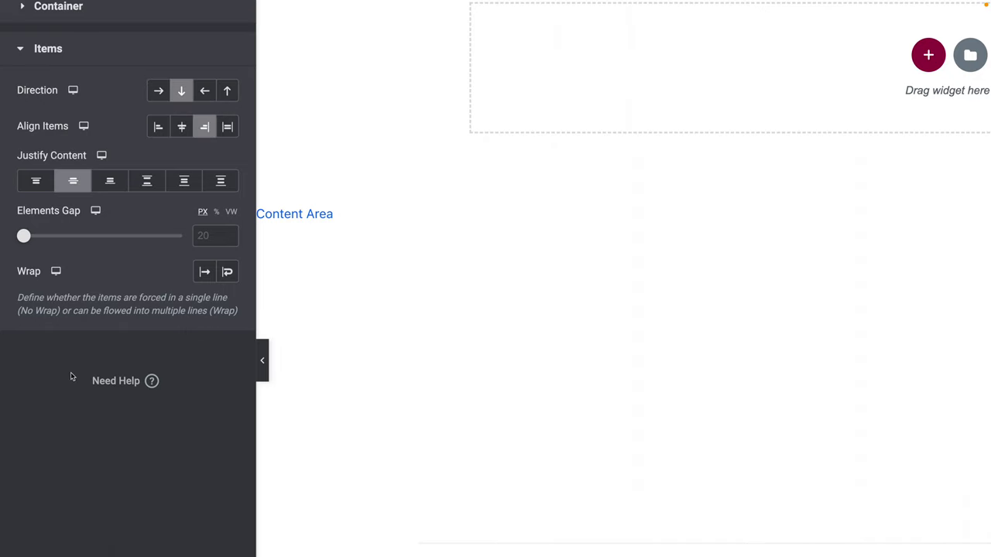
click(196, 65)
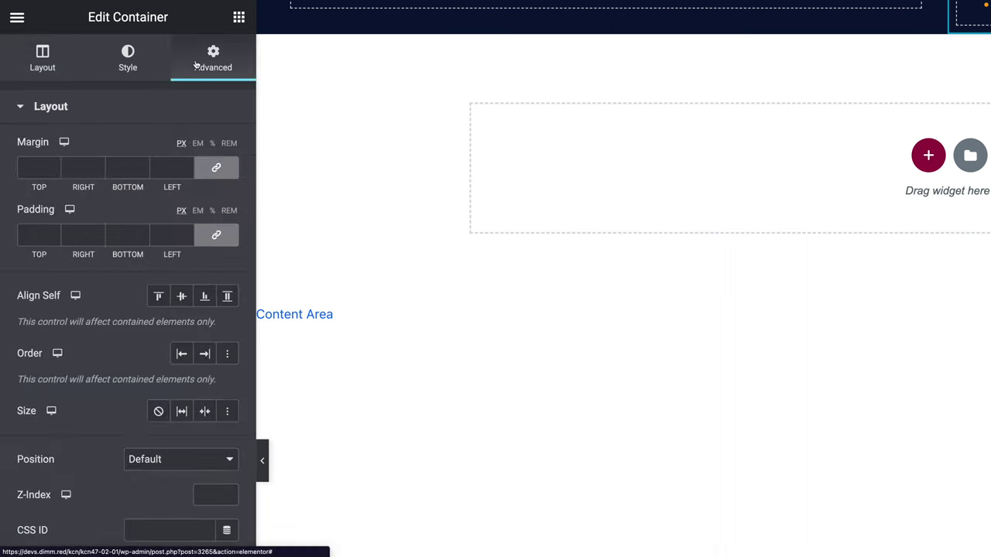
click(216, 234)
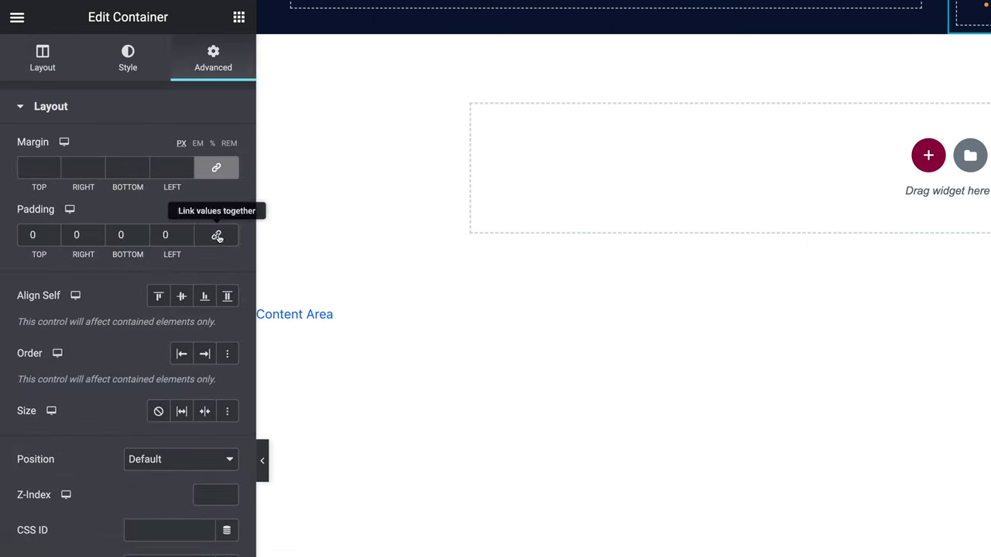
click(31, 235)
text(20)
click(77, 234)
text(30)
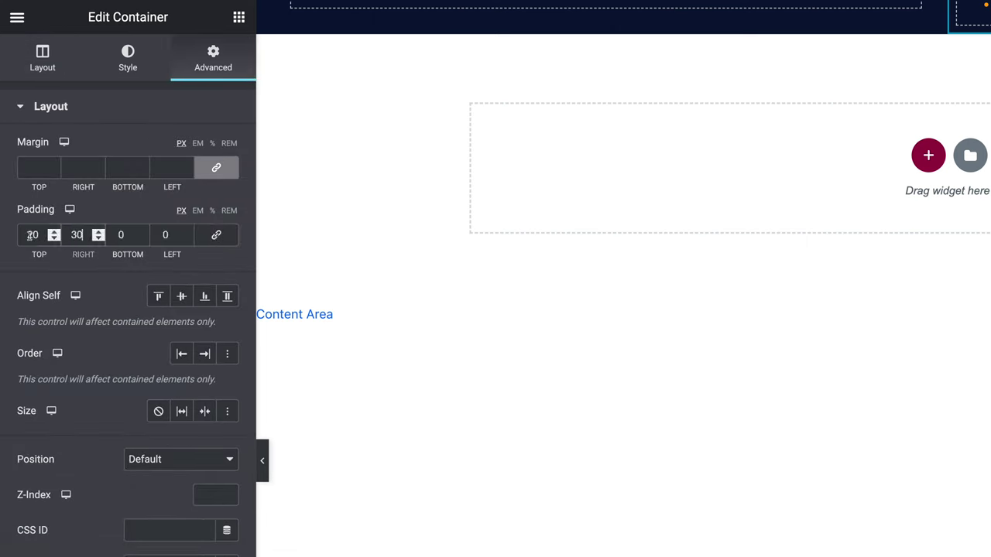
click(112, 235)
text(20)
key(Tab)
text(20)
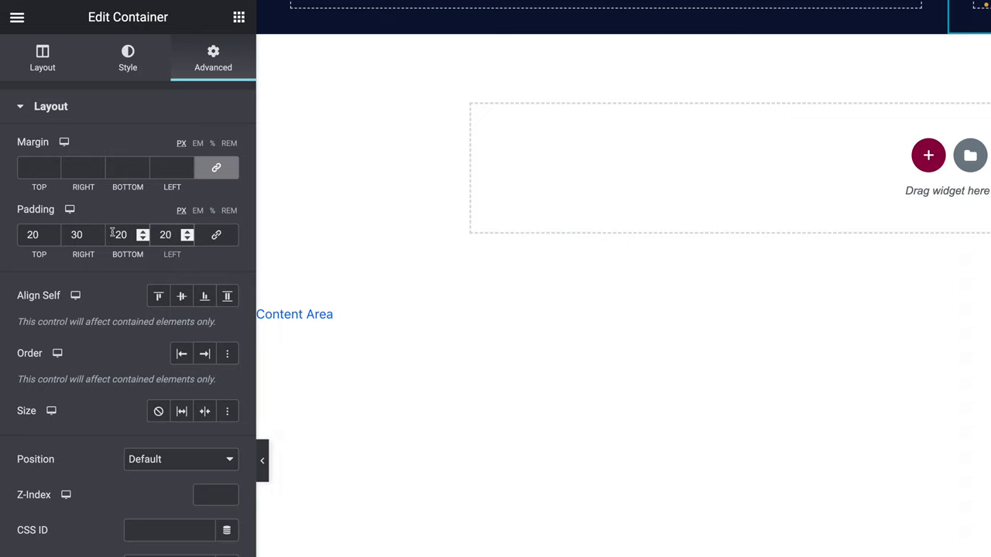
Set Container Right's mobile padding to 10 px top and bottom and 20 px right and left, and return to the desktop view.
click(69, 209)
click(70, 250)
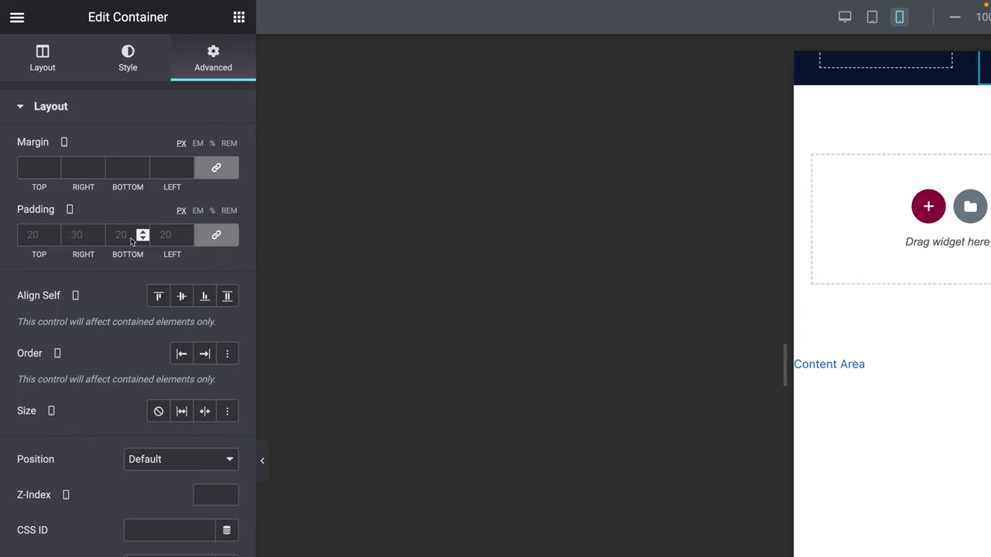
click(217, 237)
click(29, 234)
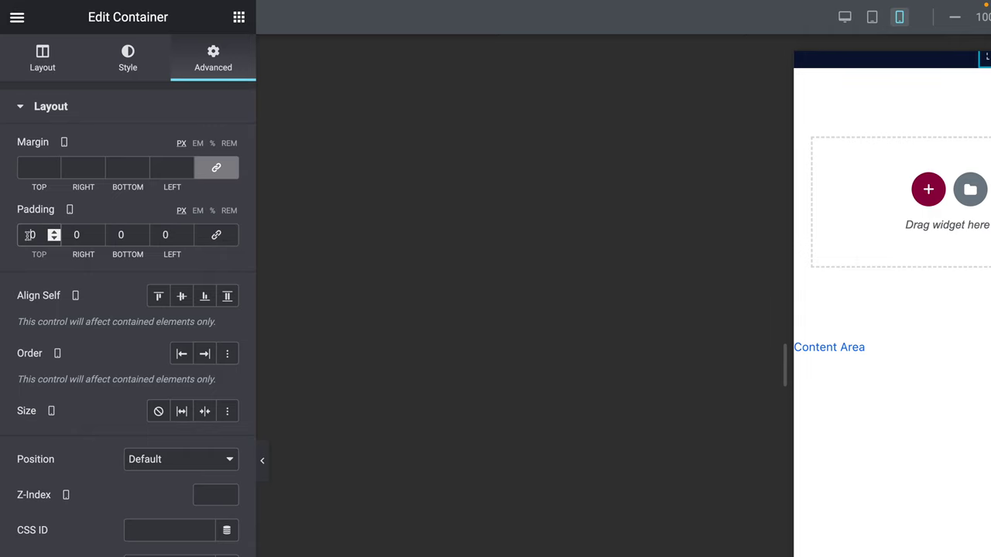
text(10)
key(Tab)
text(20)
key(Tab)
text(10)
key(Tab)
text(20)
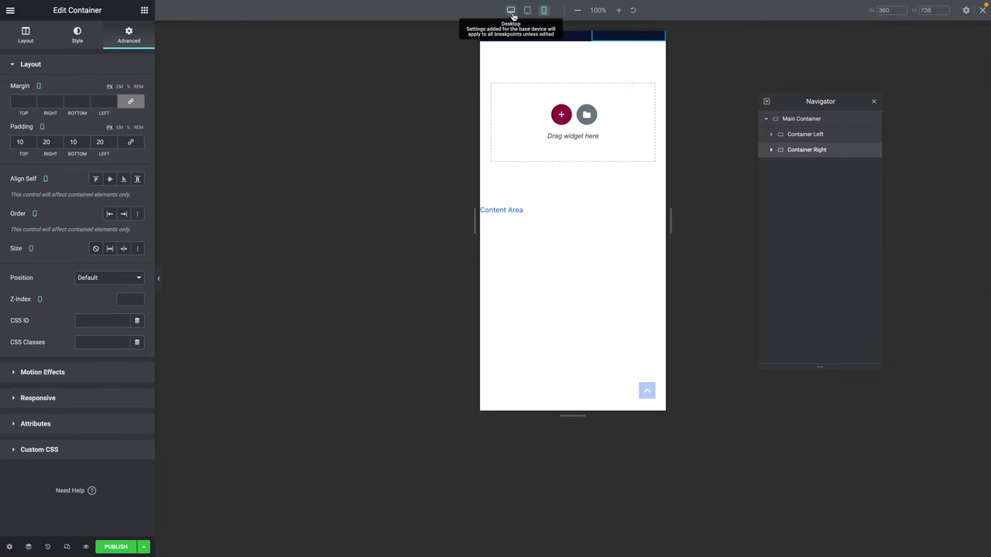
click(511, 11)
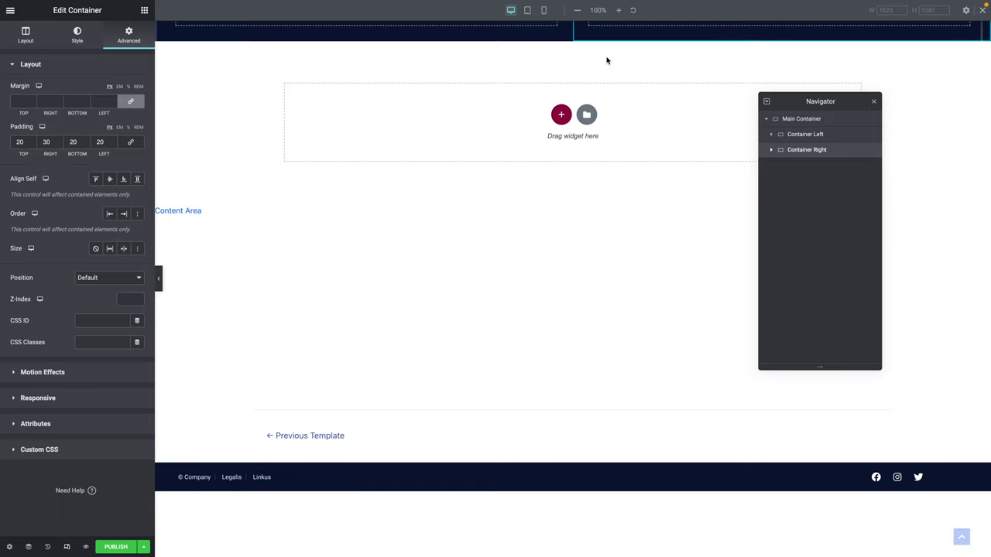
Select the Main Container and set its top margin to 0.
click(791, 119)
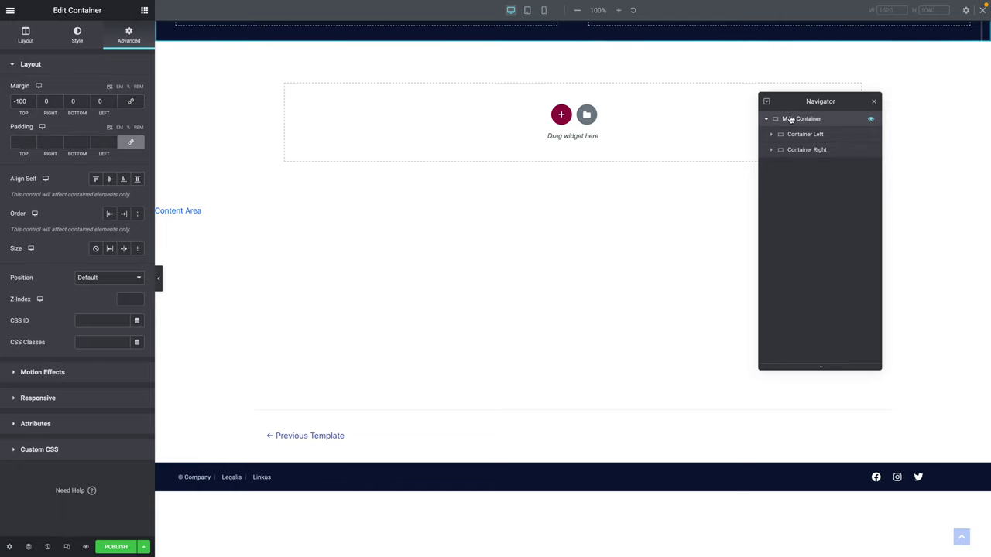
double_click(17, 102)
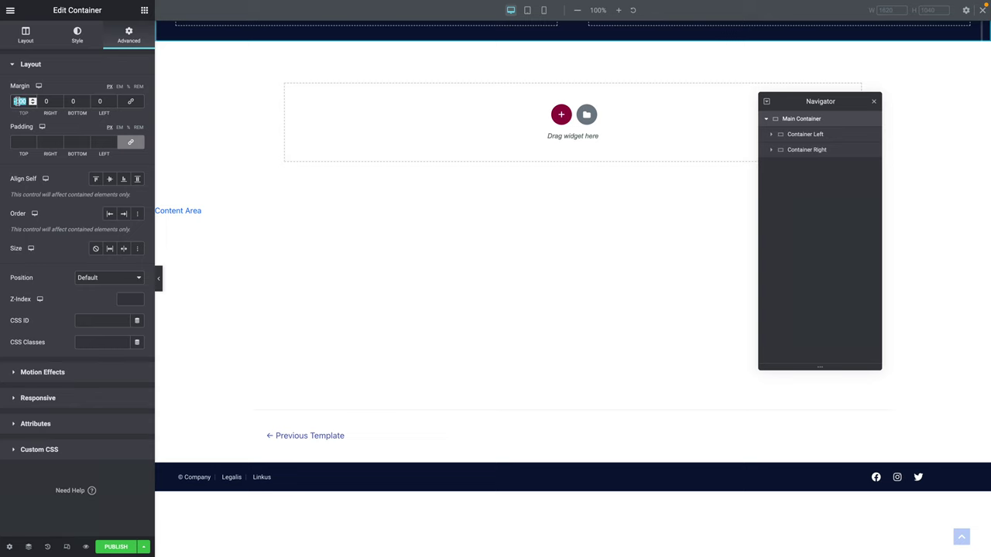
key(BackSpace)
text(0)
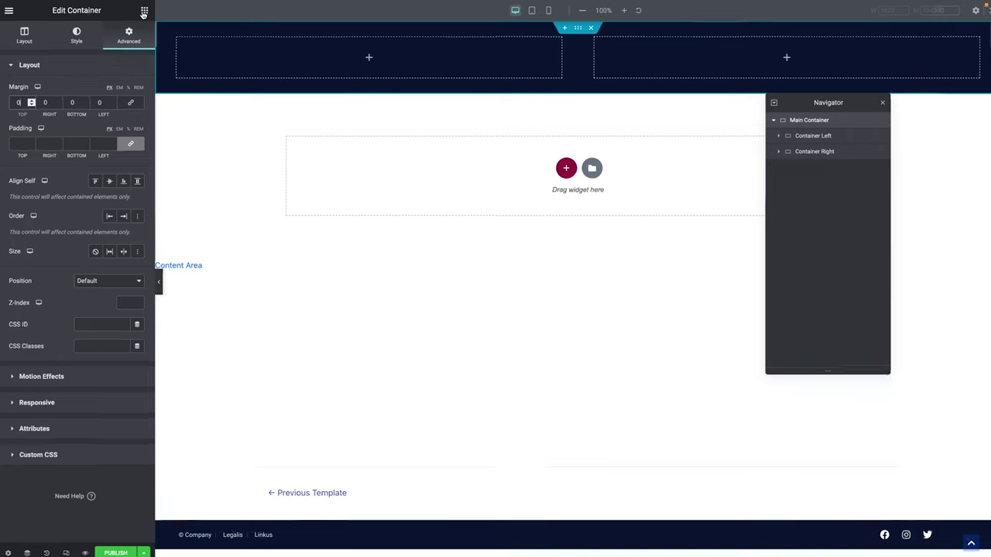
Add an Image widget to Container Left and insert the white logo-02.webp from the media library.
click(145, 21)
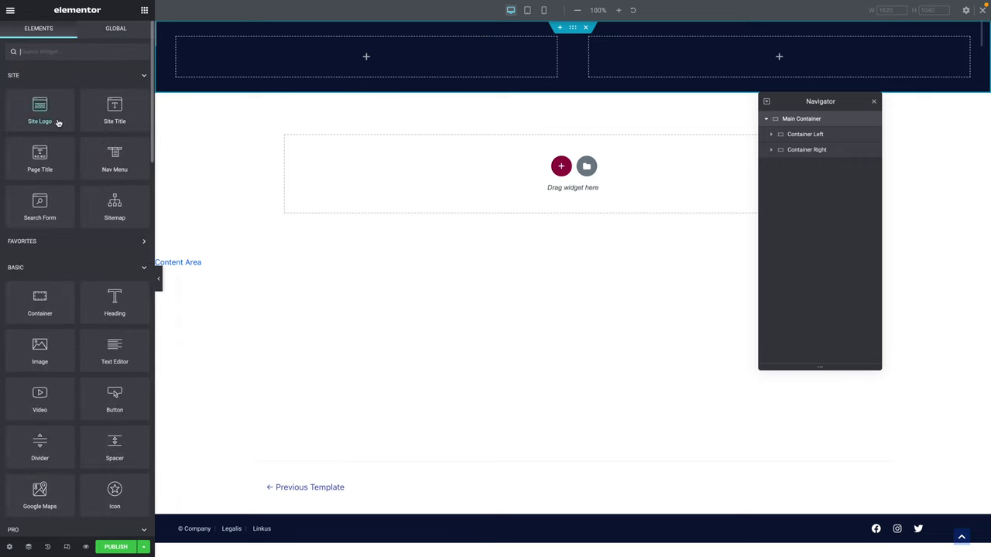
drag(43, 347, 324, 49)
click(104, 127)
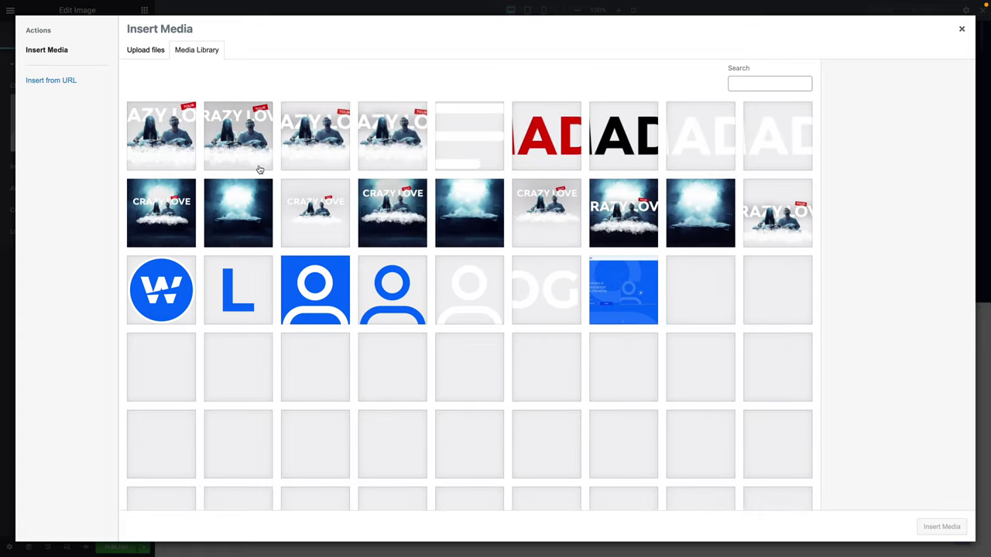
click(700, 135)
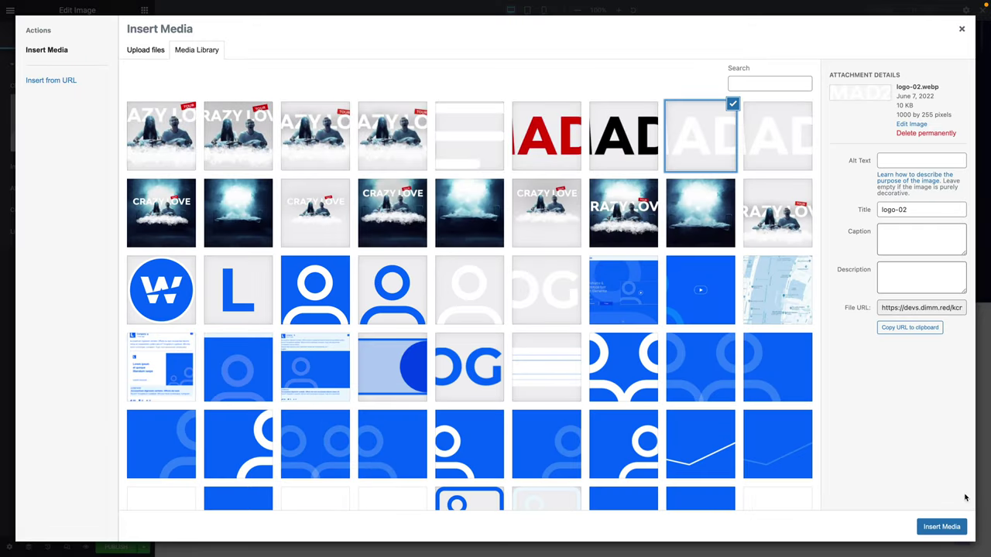
click(941, 527)
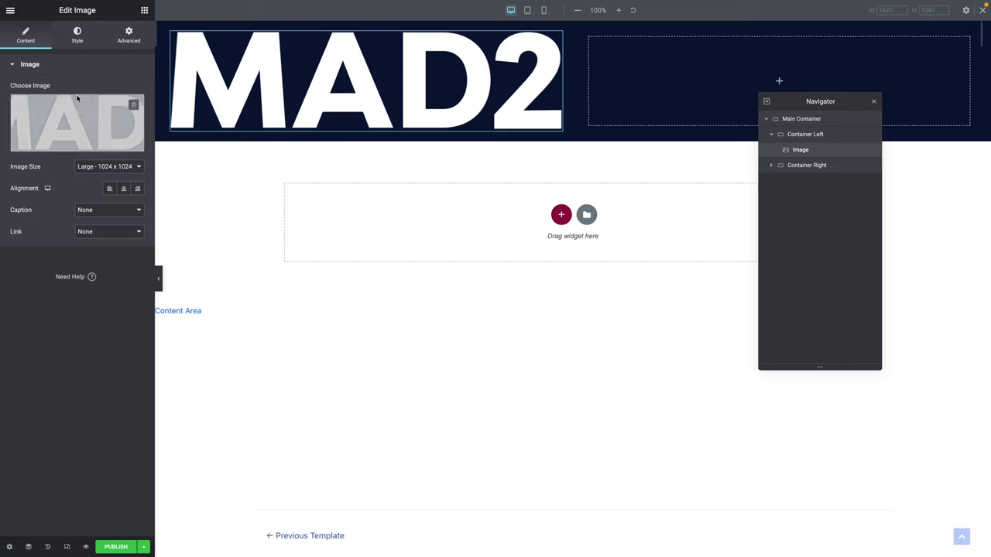
Set the logo image's width to 200 px on desktop and 140 px on tablet.
click(76, 40)
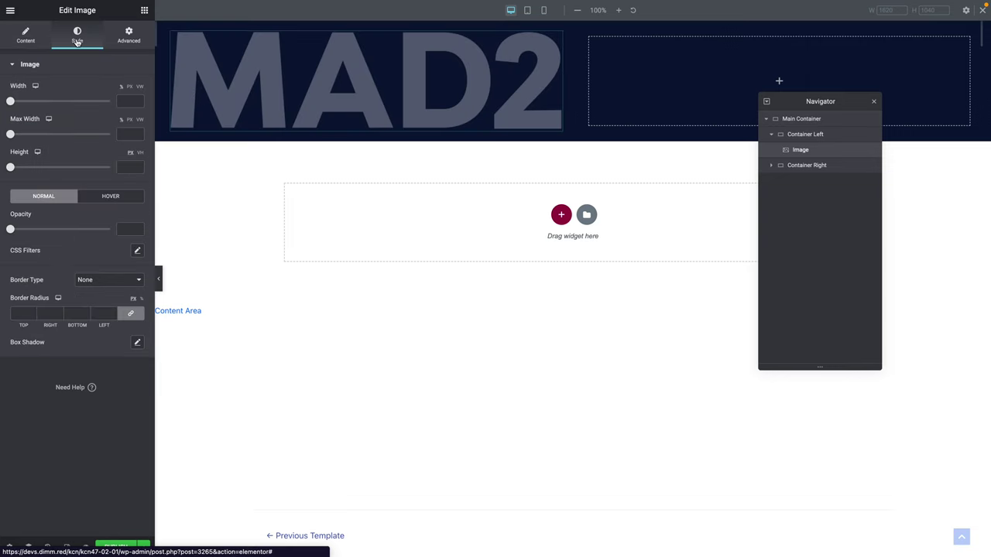
click(126, 100)
text(200)
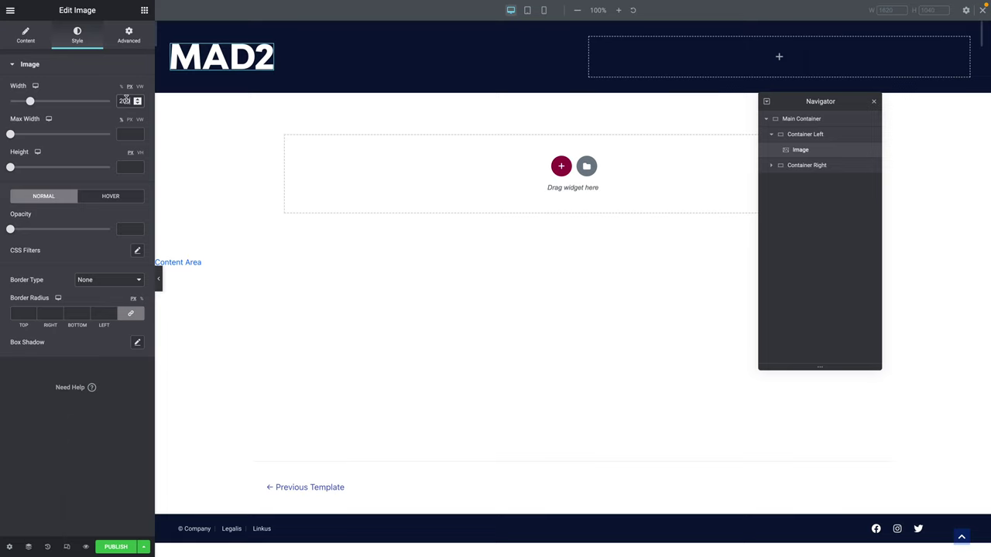
click(35, 86)
click(35, 100)
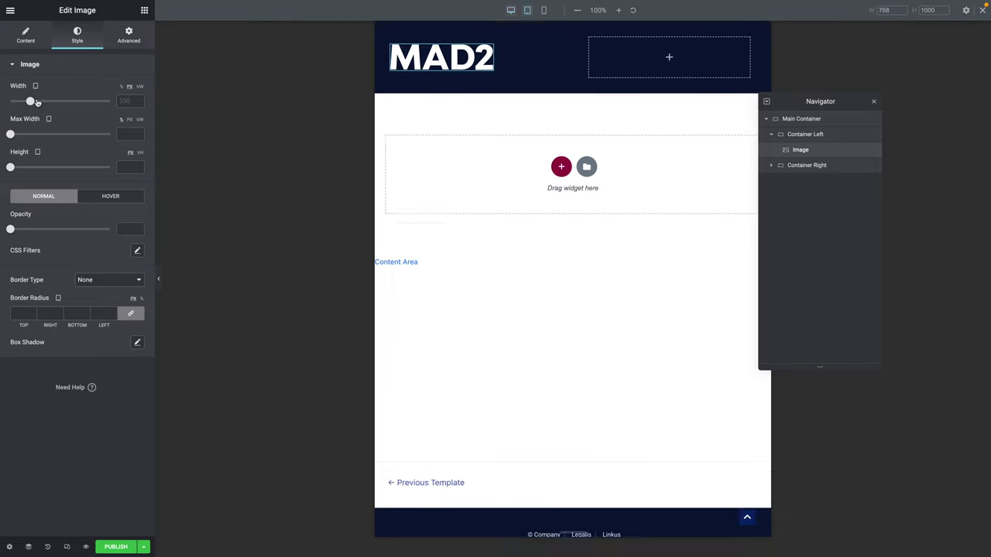
click(124, 99)
text(140)
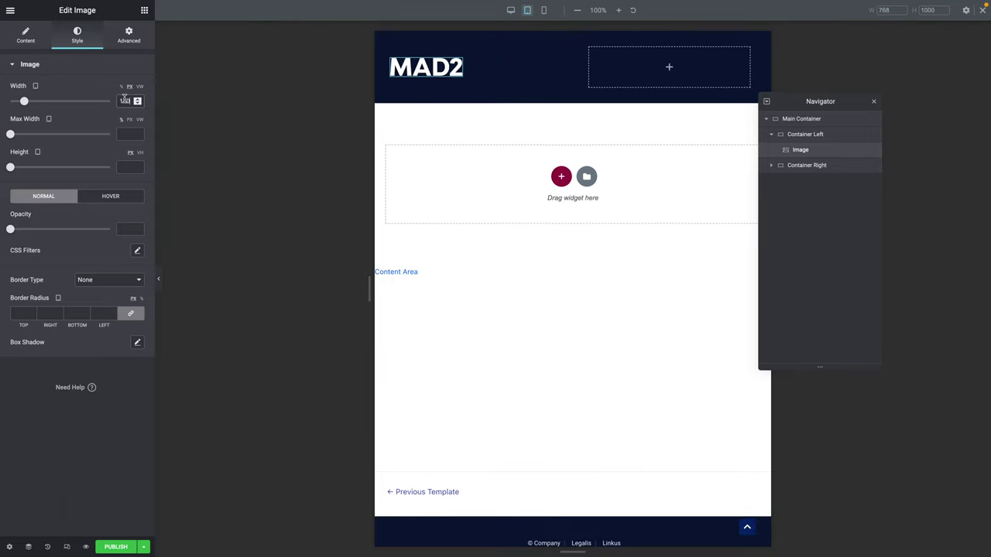
Set the logo image's mobile width to 120 px and return to the desktop view.
click(34, 86)
click(34, 99)
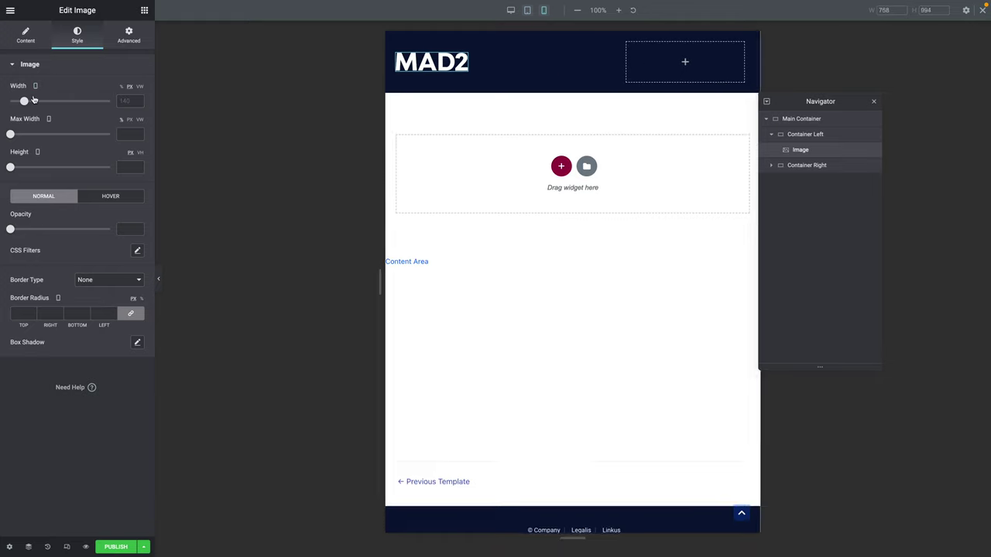
text(120)
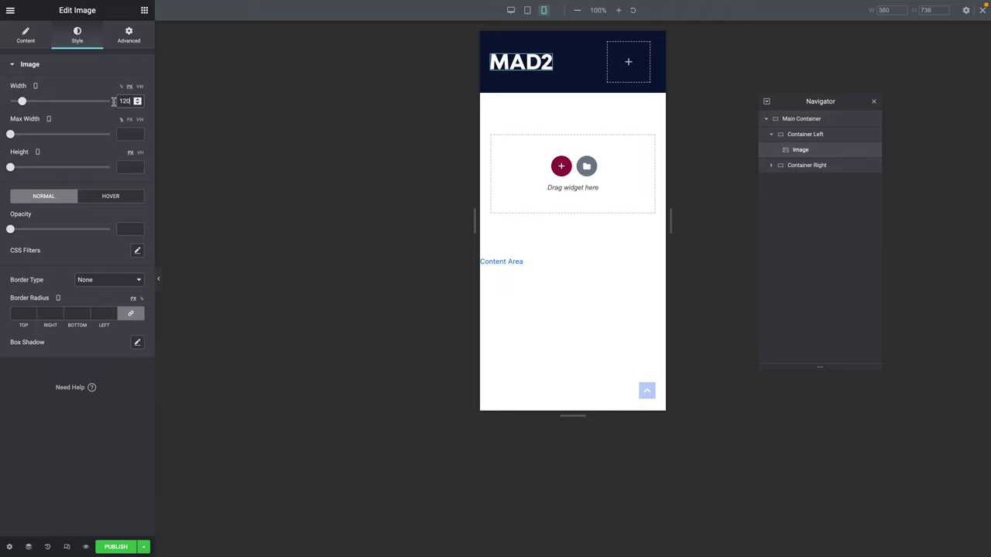
click(510, 10)
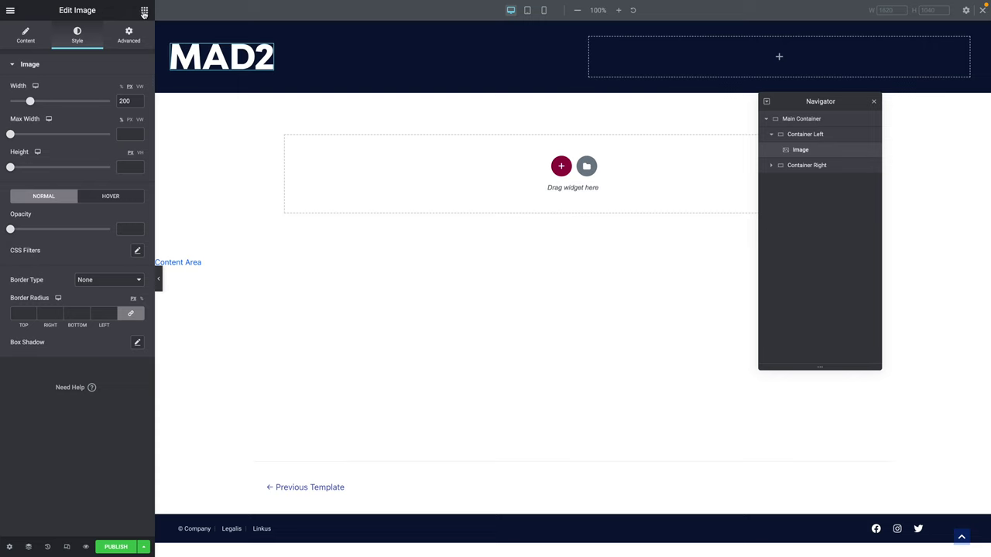
Add an Icon widget to Container Right and change its icon to Grip lines from the icon library.
click(144, 11)
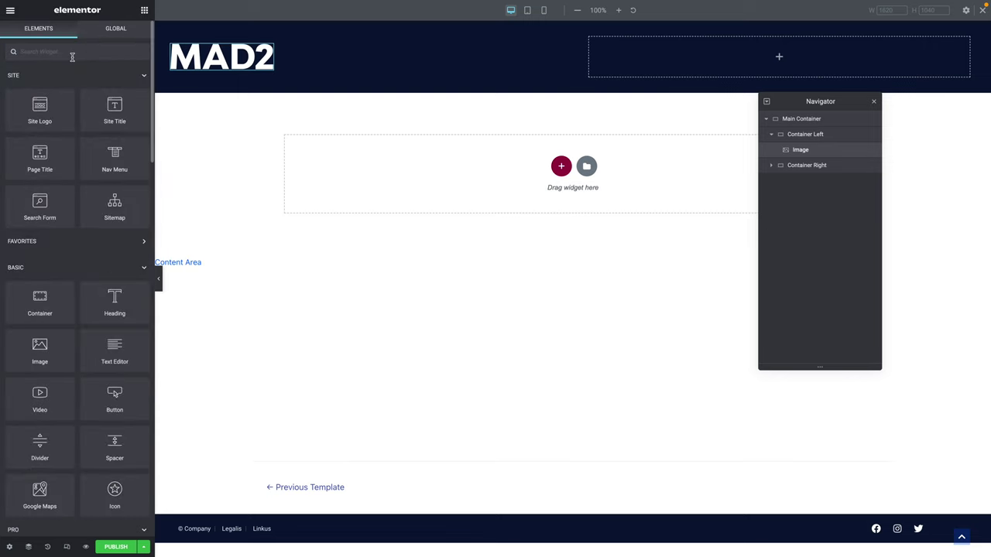
text(icon)
drag(39, 86, 626, 64)
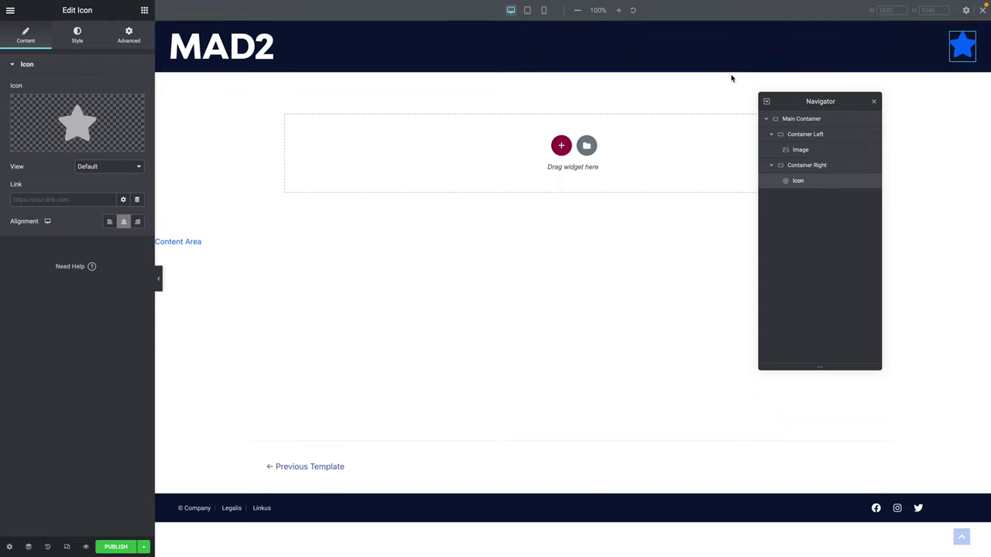
click(77, 124)
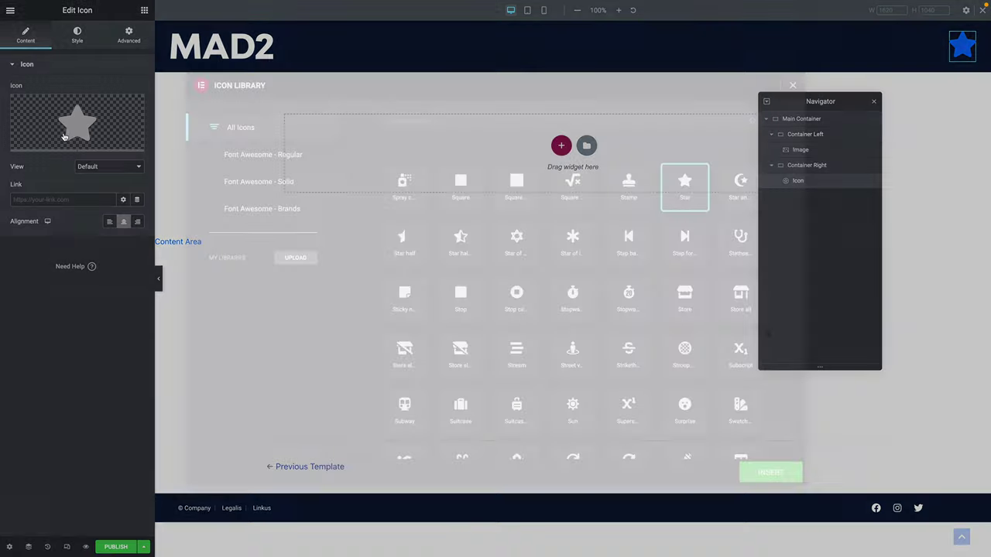
click(462, 117)
text(grip)
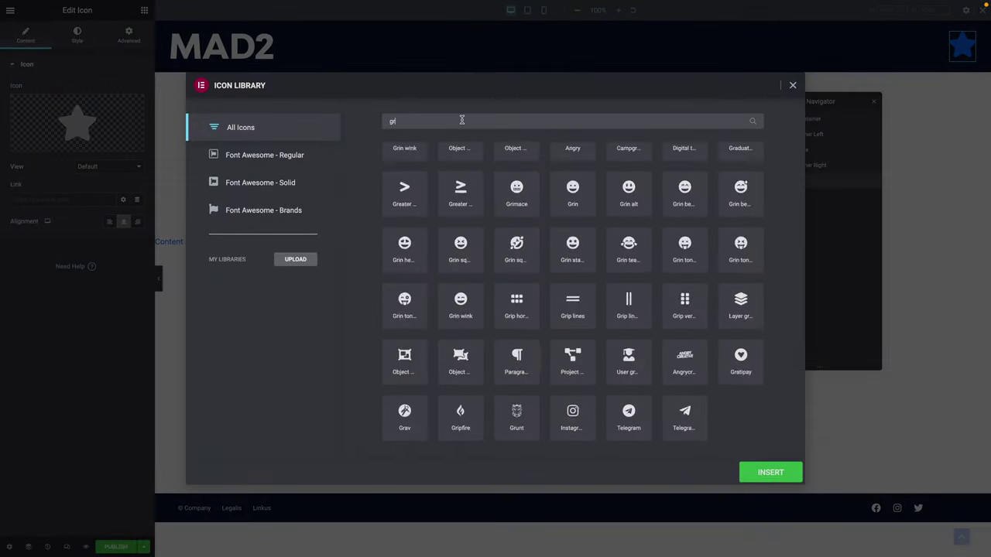
click(459, 192)
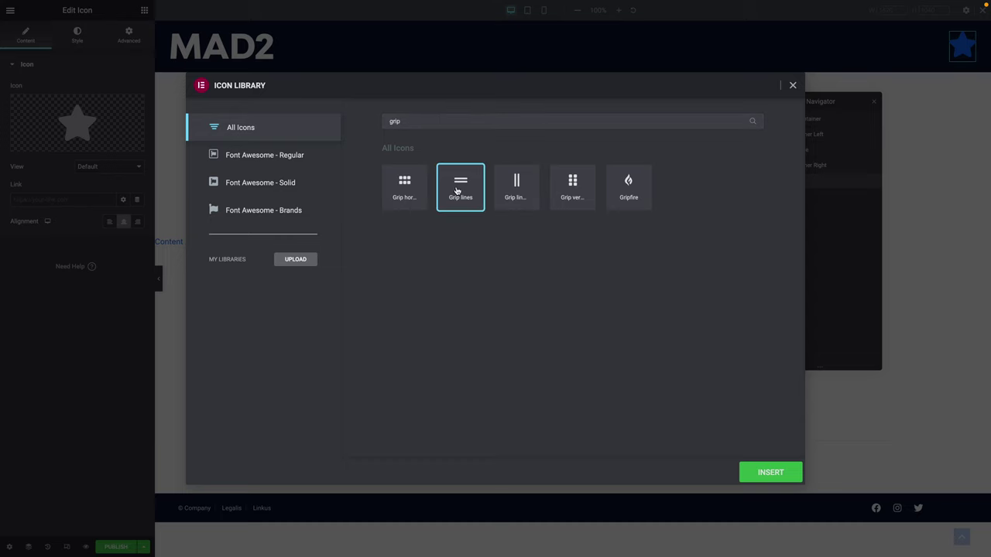
click(764, 469)
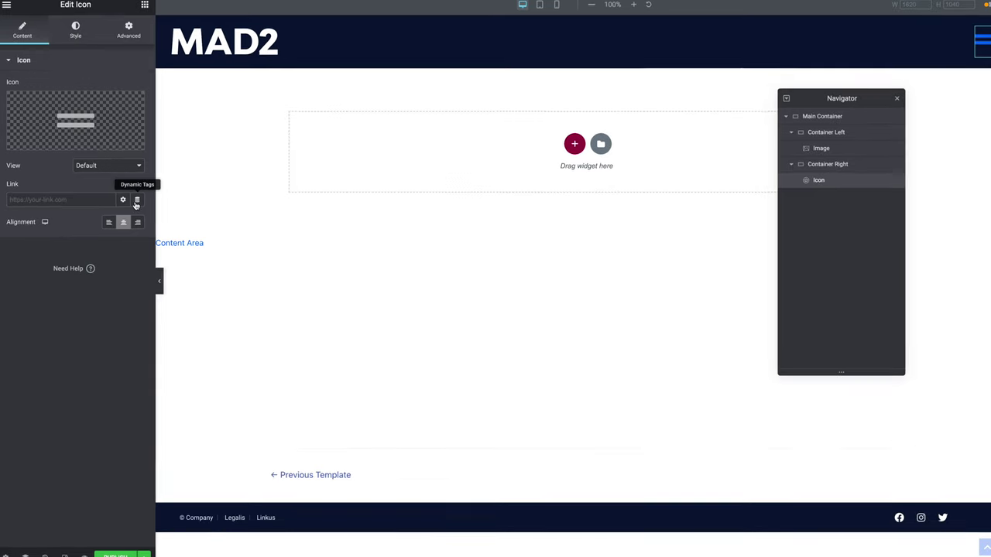
Link the icon dynamically to a popup, with the Open Popup action targeting the Popup Flexbox Split template.
click(136, 200)
scroll(72, 296, down, 3)
click(29, 291)
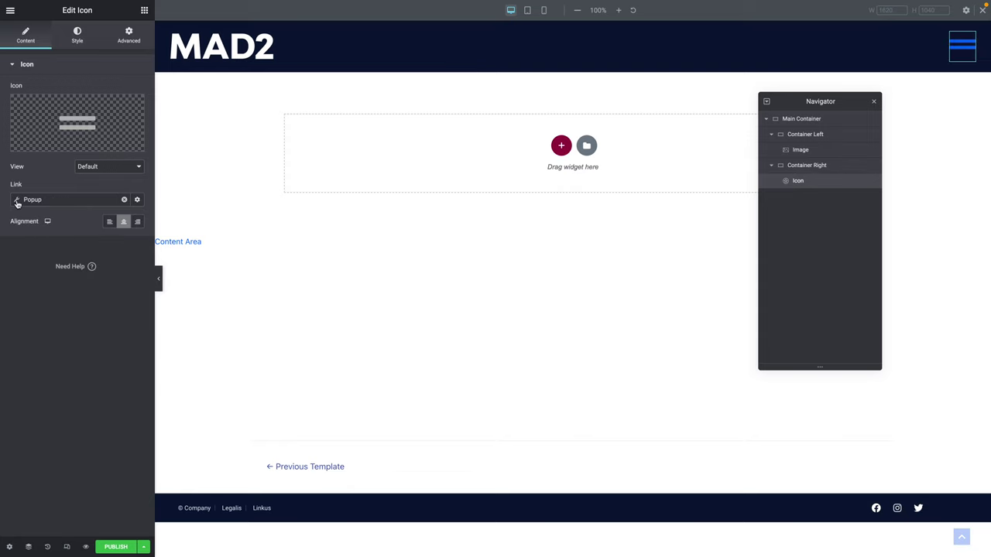
click(16, 200)
click(29, 277)
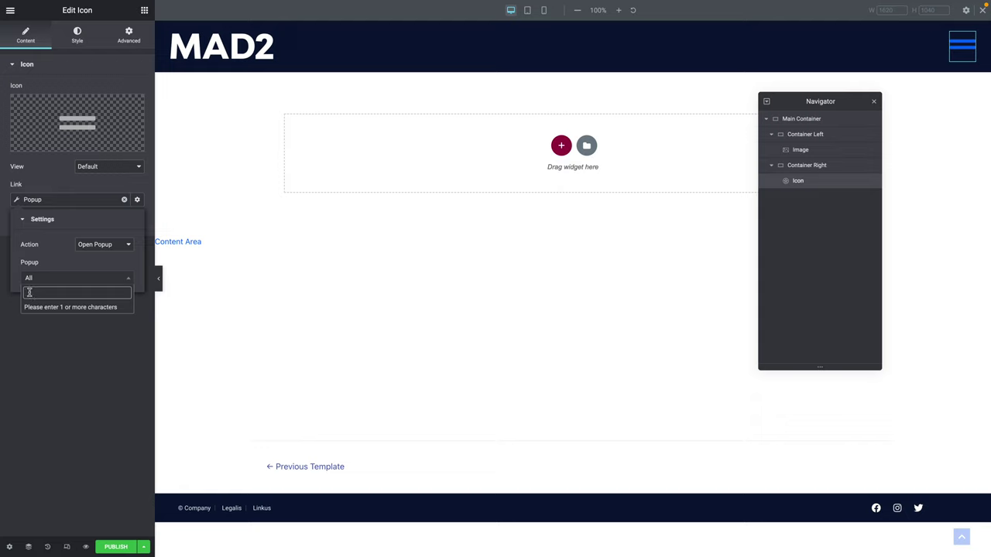
text(m)
click(41, 307)
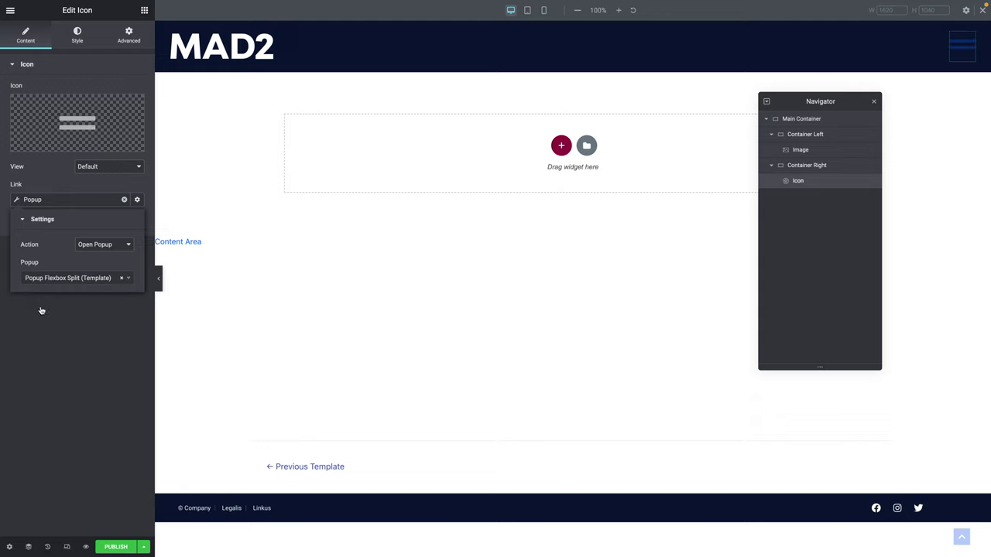
click(83, 314)
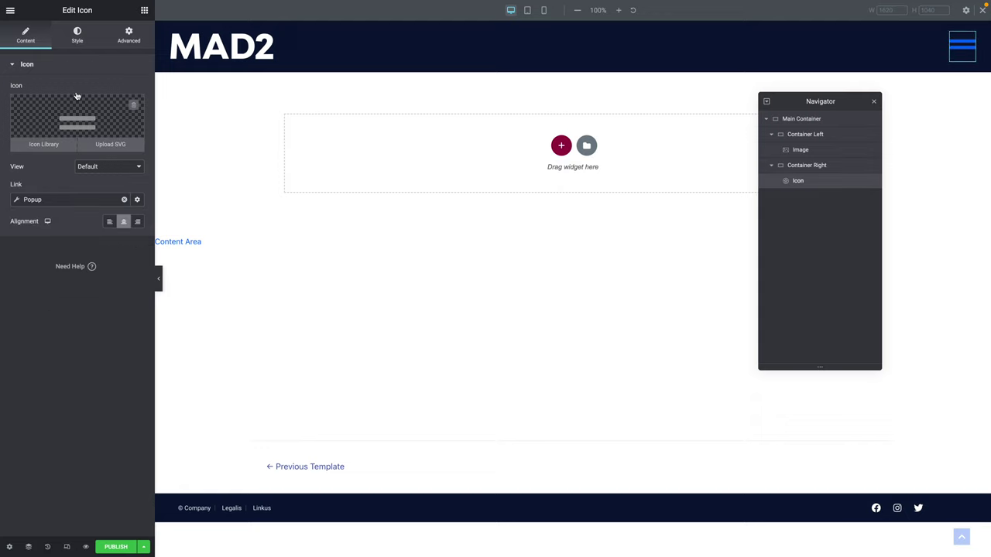
Set the menu icon's primary color to white, #FFFFFF.
click(77, 39)
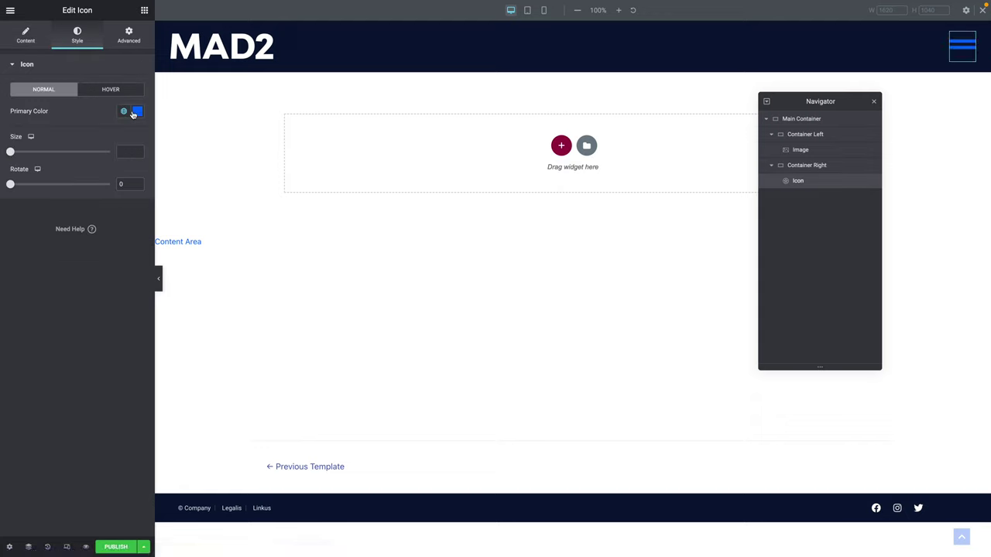
click(137, 111)
text(#FFFFFF)
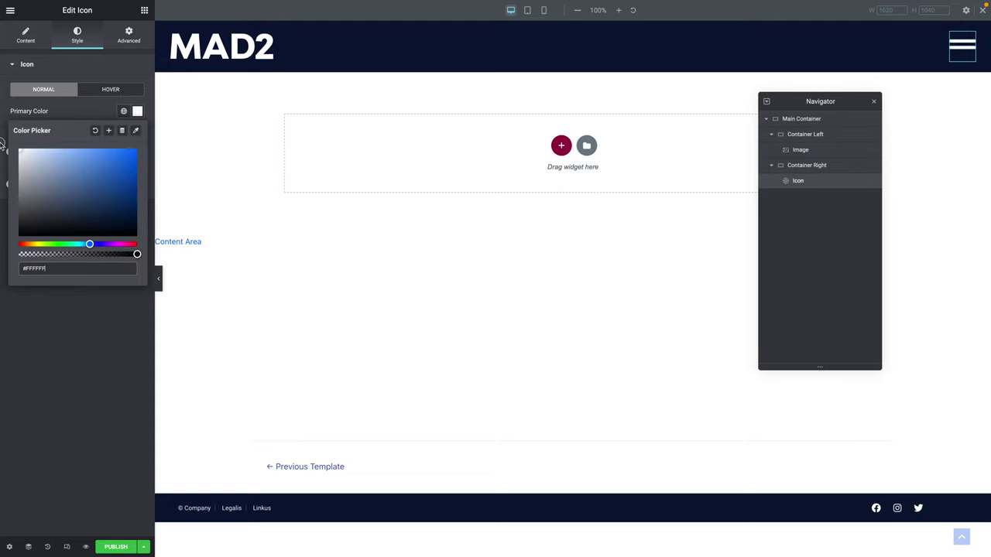
click(84, 415)
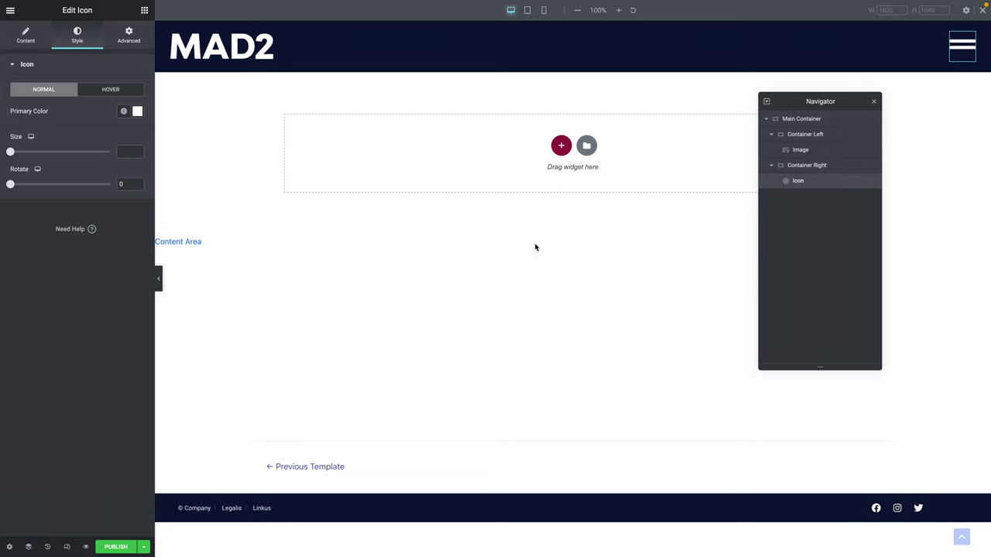
Select the Main Container and set its top margin to -100 px.
click(793, 120)
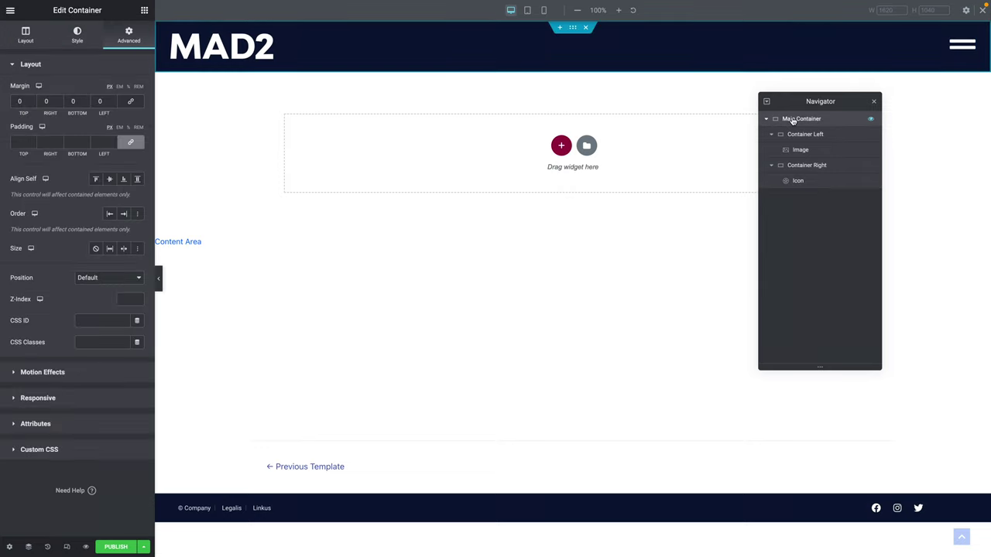
click(17, 101)
text(60)
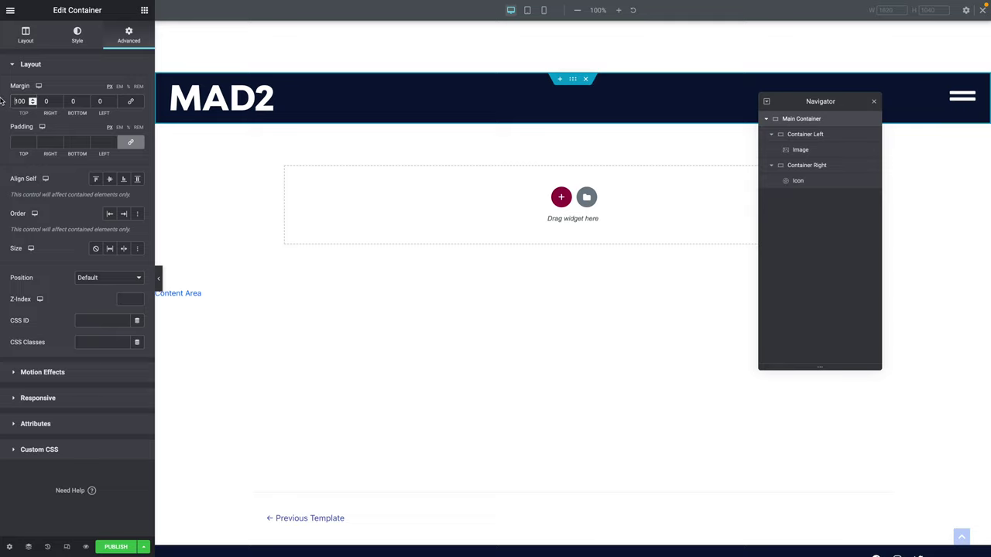
text(-)
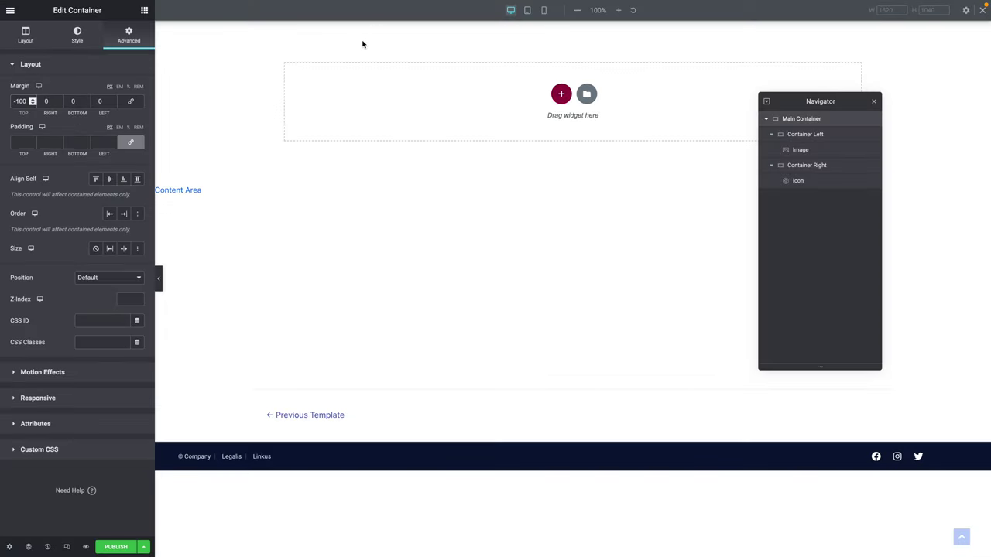
Make the Main Container's background color fully transparent.
click(74, 37)
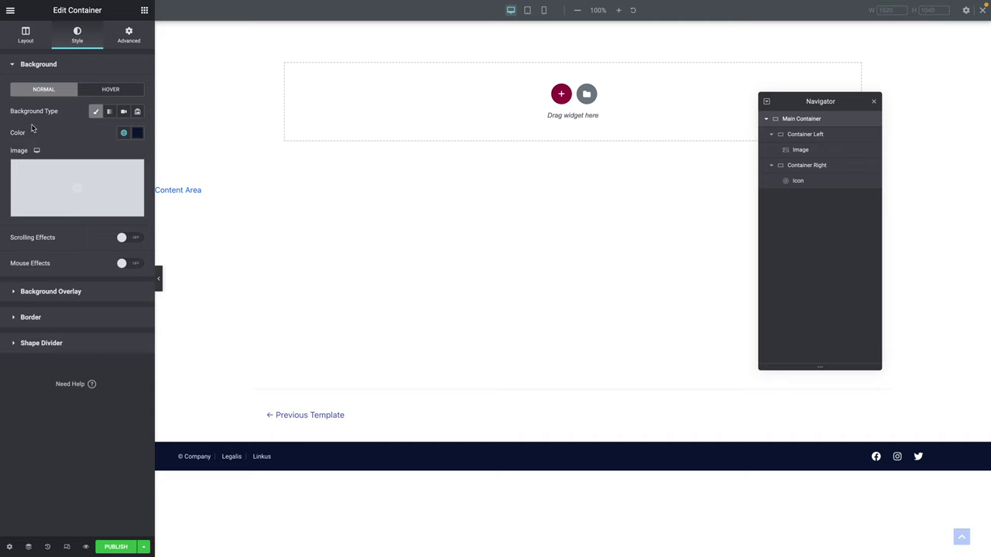
click(137, 132)
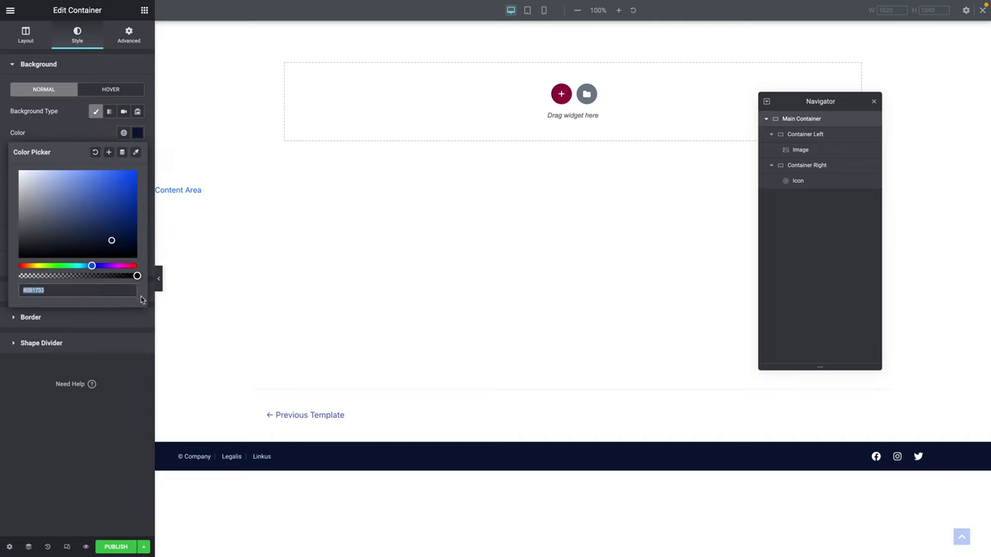
drag(137, 276, 3, 276)
click(59, 496)
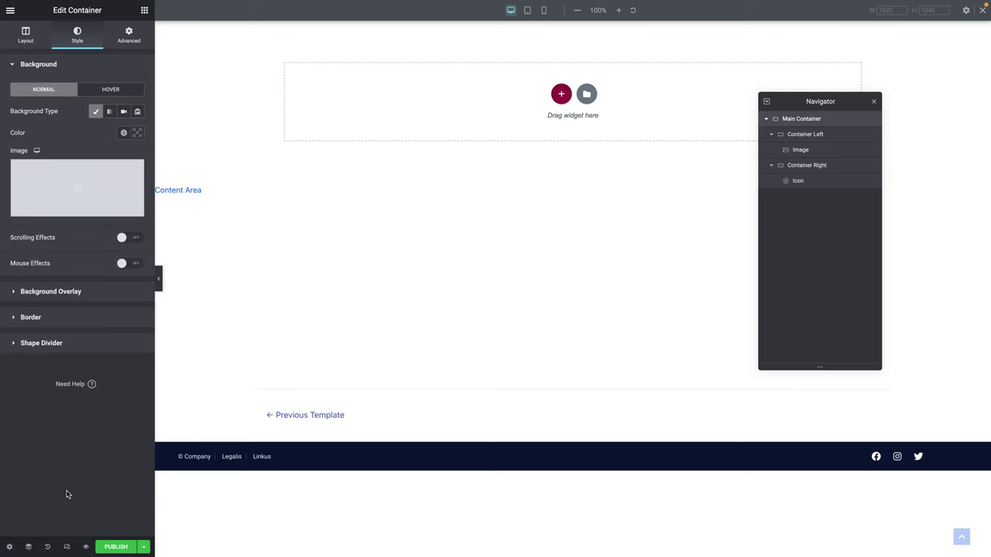
Publish the header template with a display condition that includes the Entire Site.
click(123, 546)
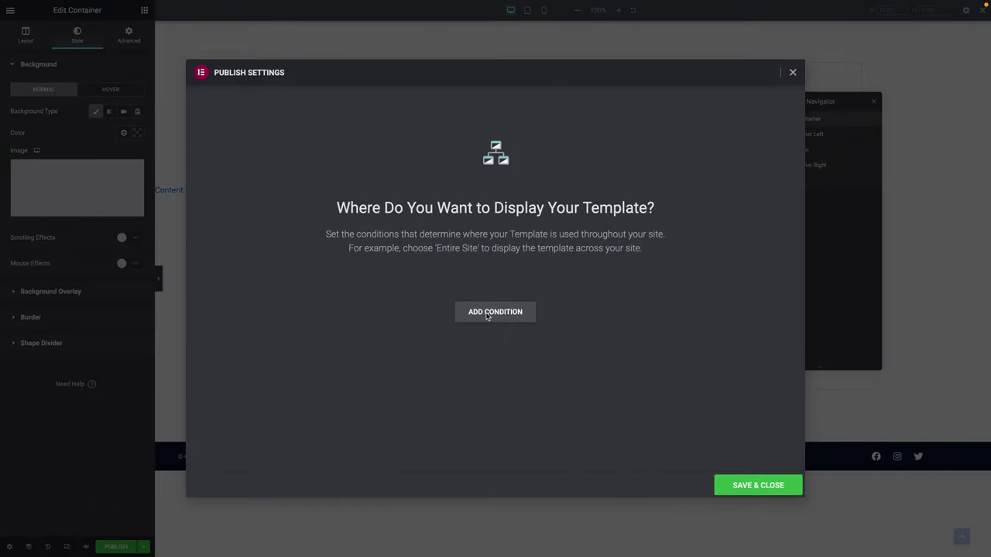
click(487, 313)
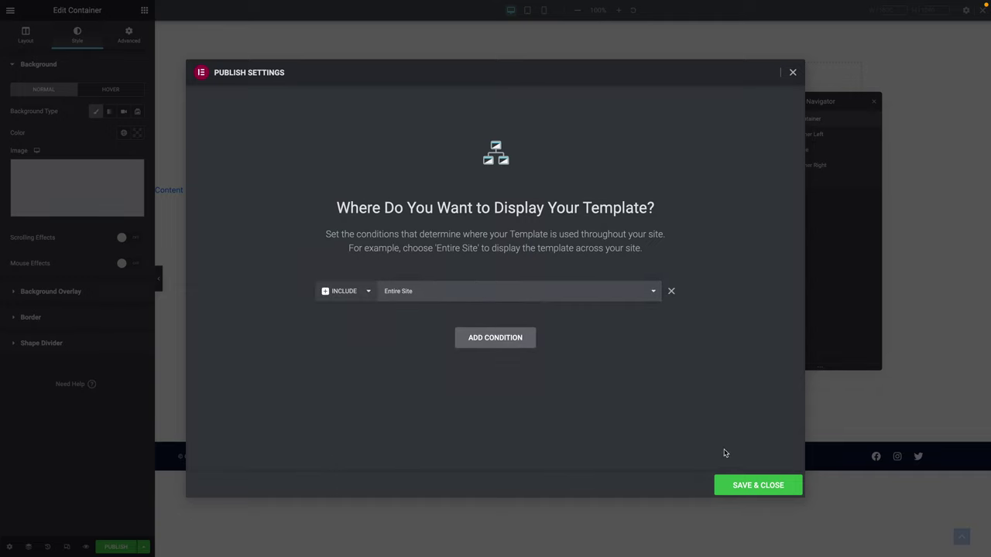
click(749, 483)
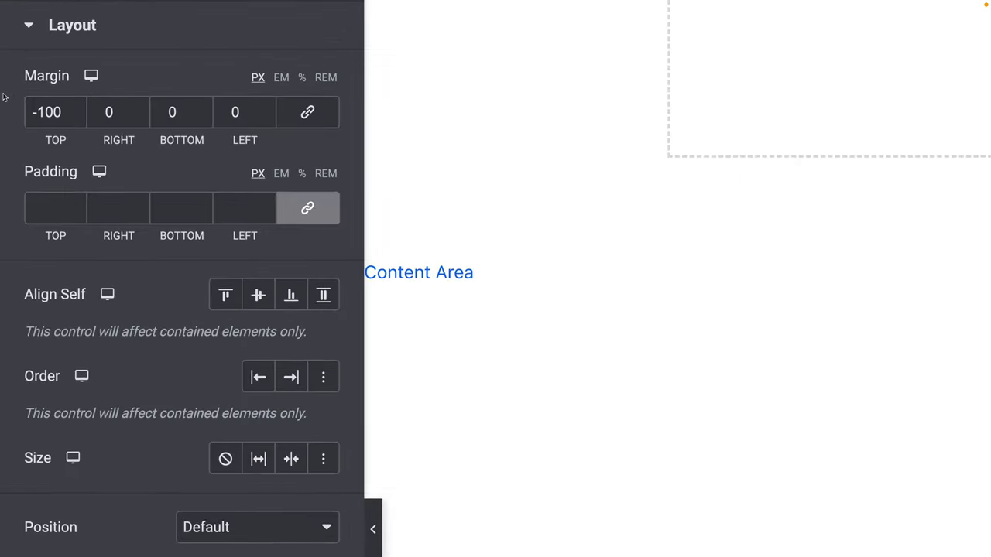
Set the Main Container's top margin to 0 and its bottom margin to -100 px.
double_click(31, 112)
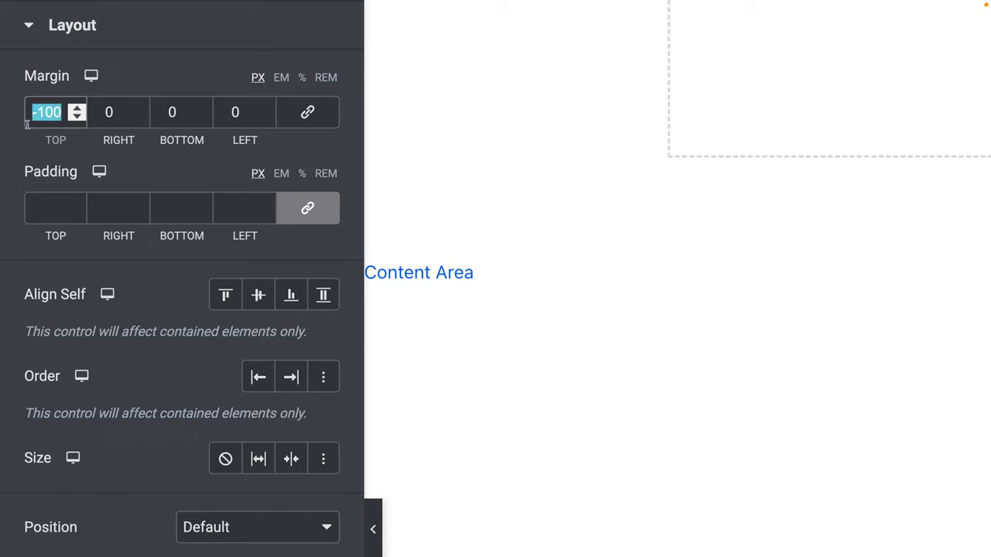
text(0)
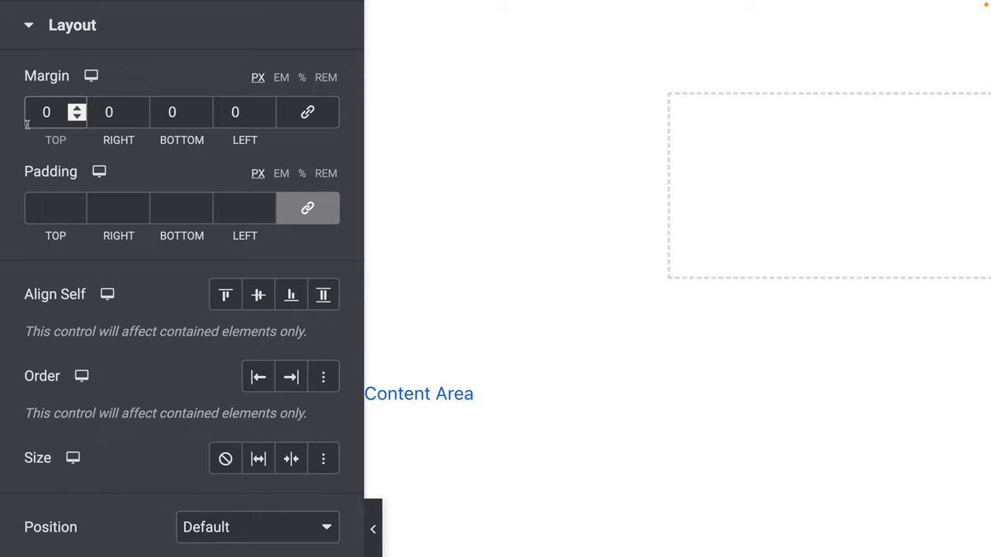
click(169, 113)
text(100)
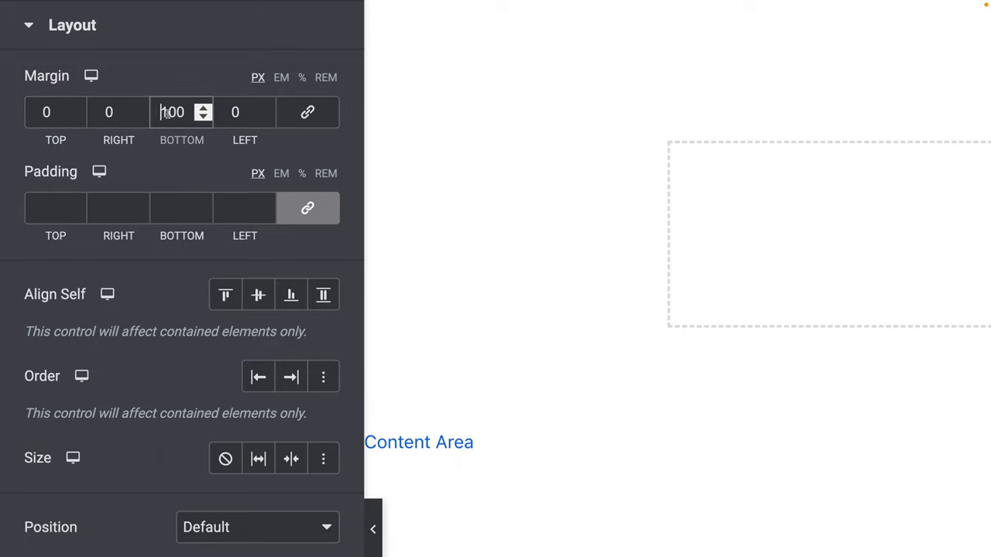
text(-)
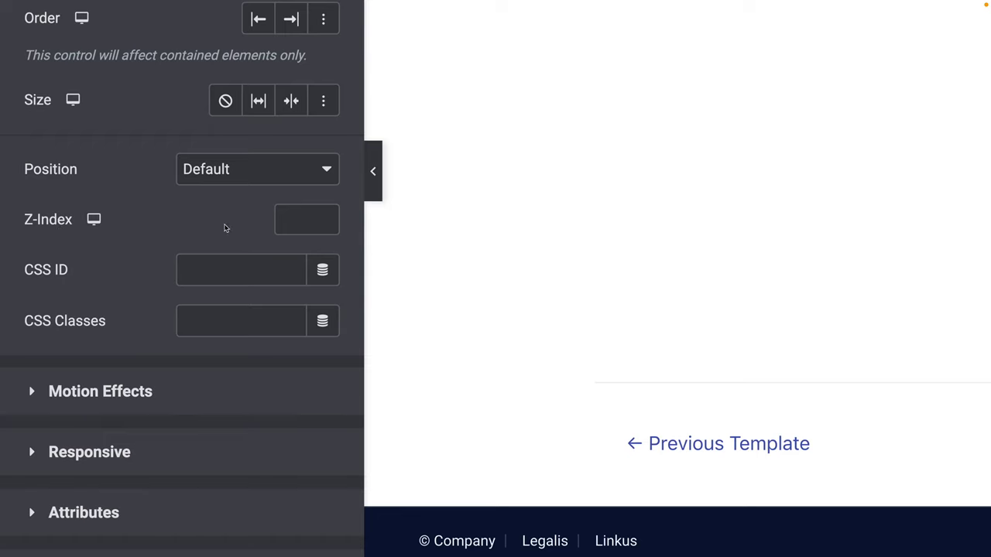
Set the Main Container's z-index to 1000 and update the published header template.
click(283, 220)
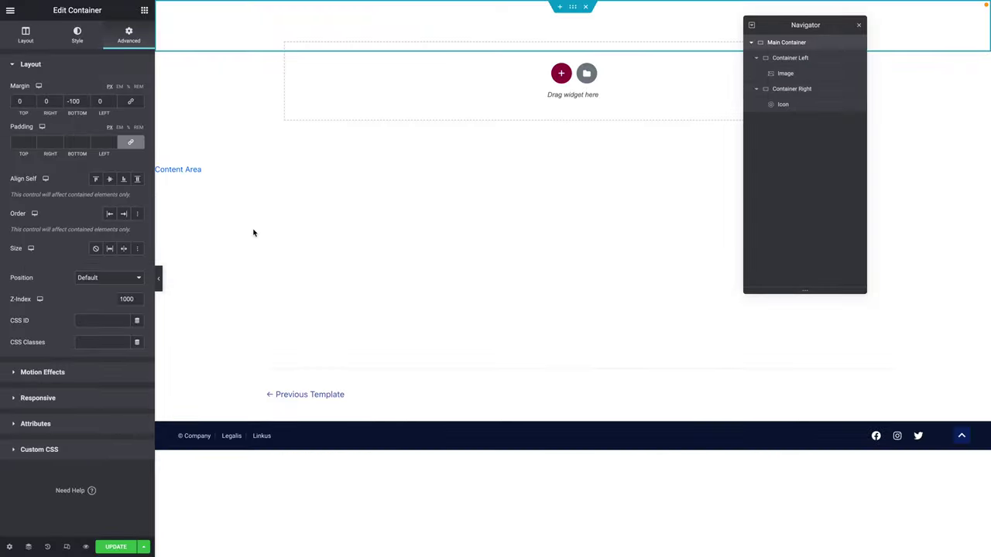
click(115, 547)
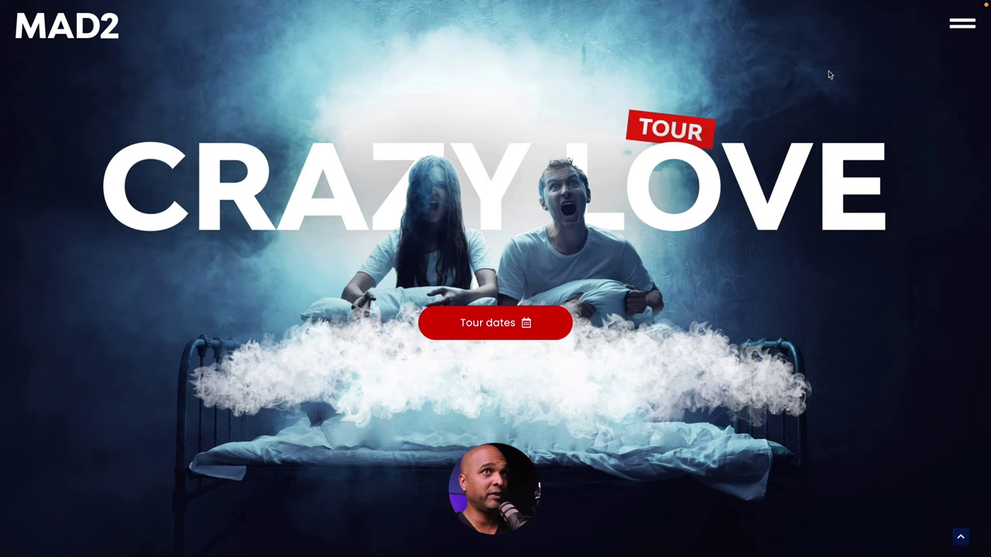
Test the header's menu icon on the live page by opening the popup menu, closing it and opening it again.
click(963, 30)
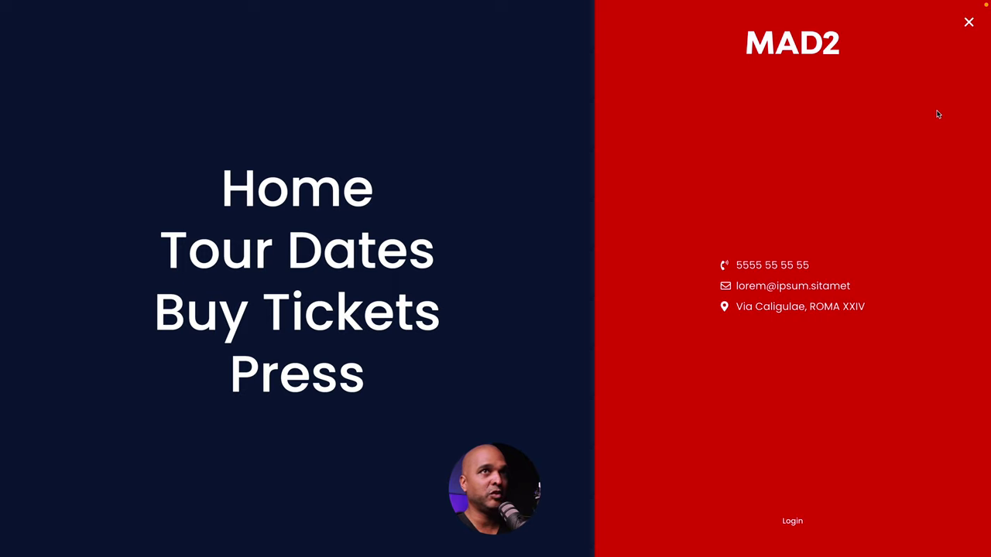
click(968, 22)
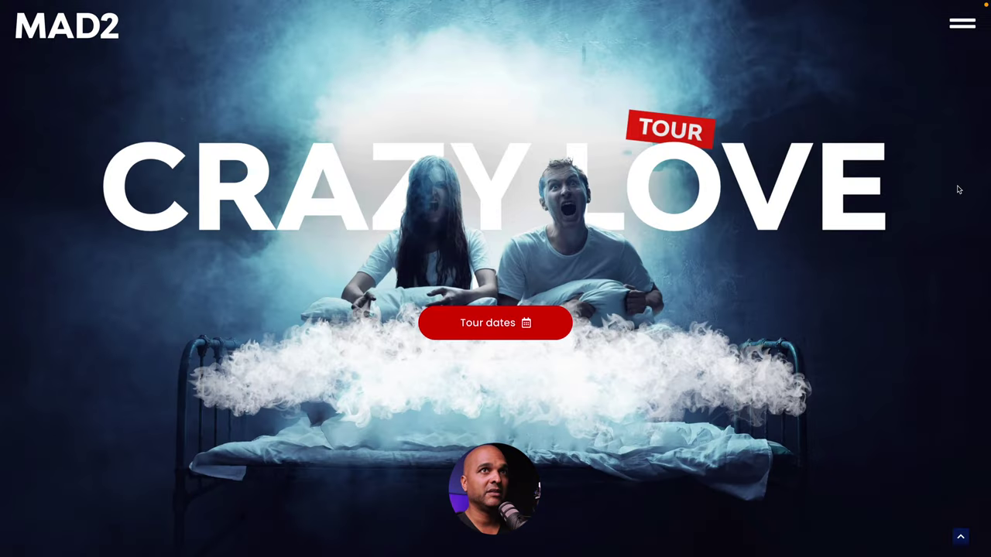
click(965, 25)
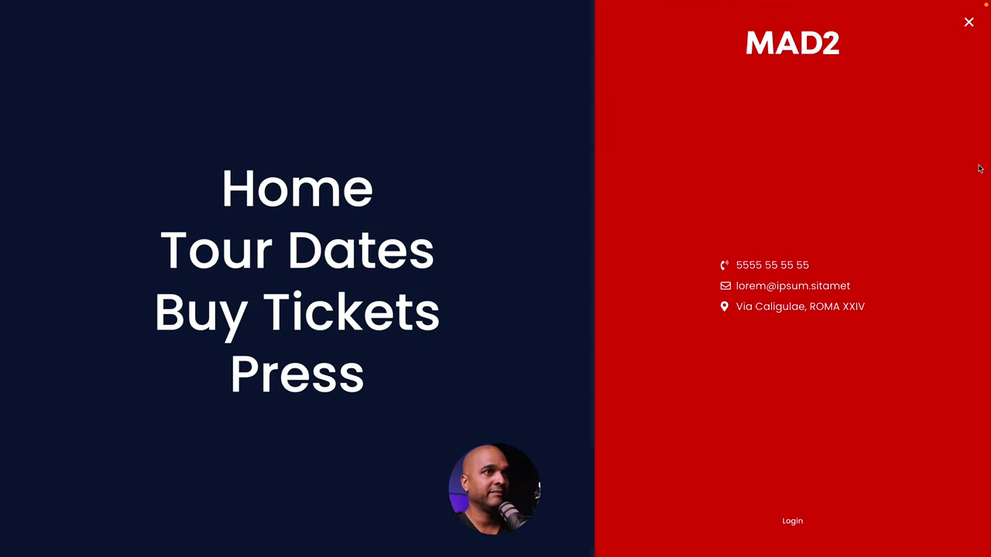